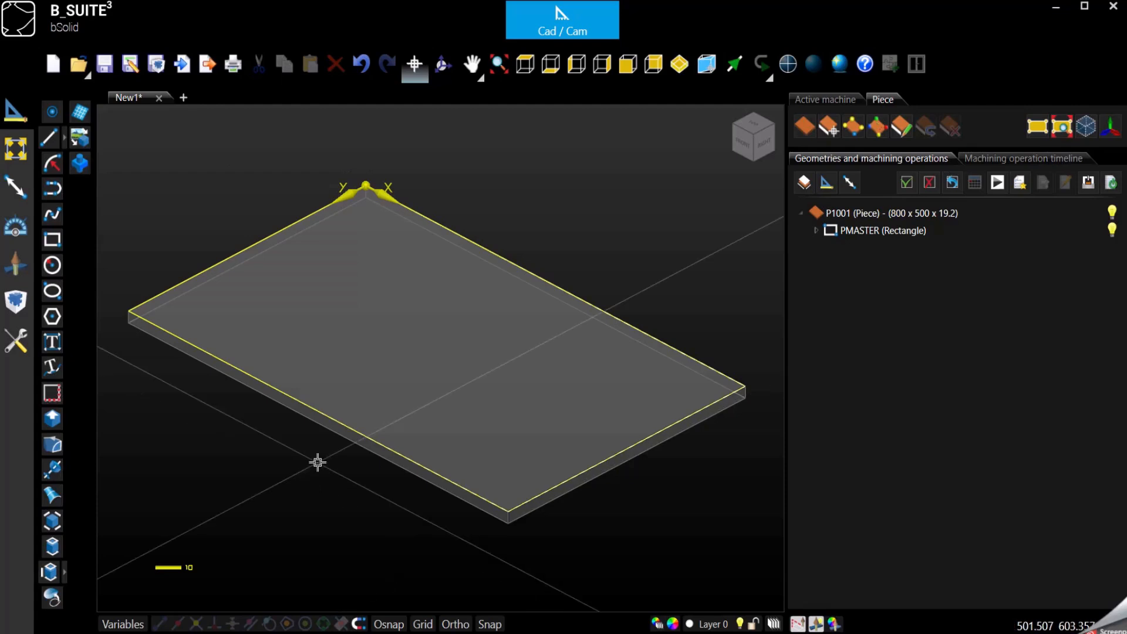
# Step: Start a Boring machining operation with its type set to From the position
pyautogui.click(20, 259)
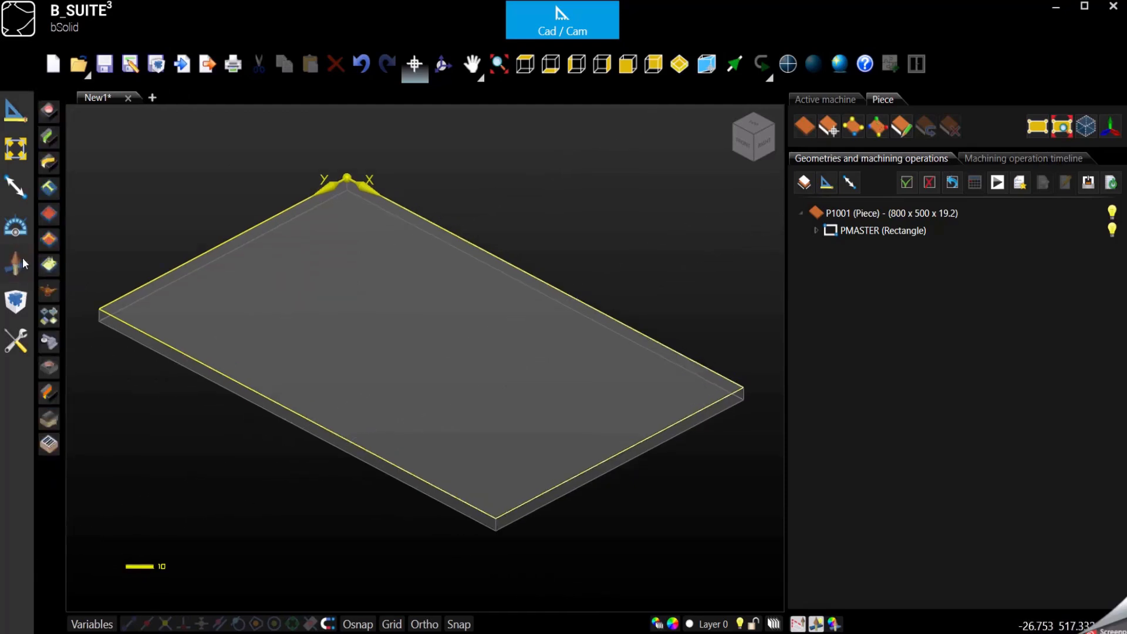
pyautogui.click(50, 112)
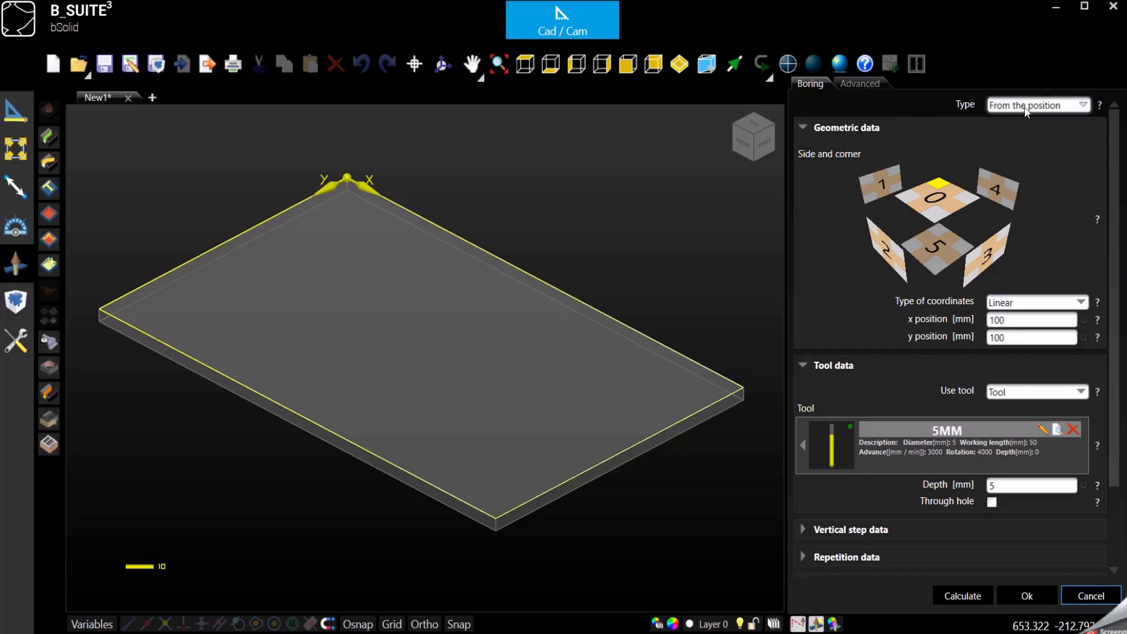
pyautogui.click(1059, 108)
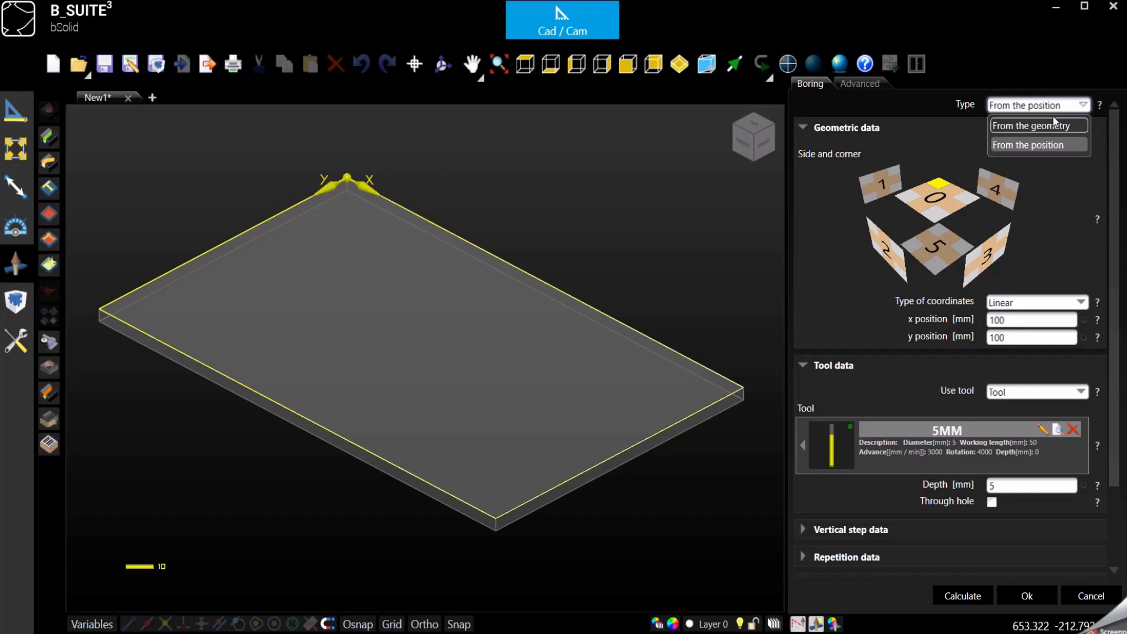
pyautogui.click(1022, 146)
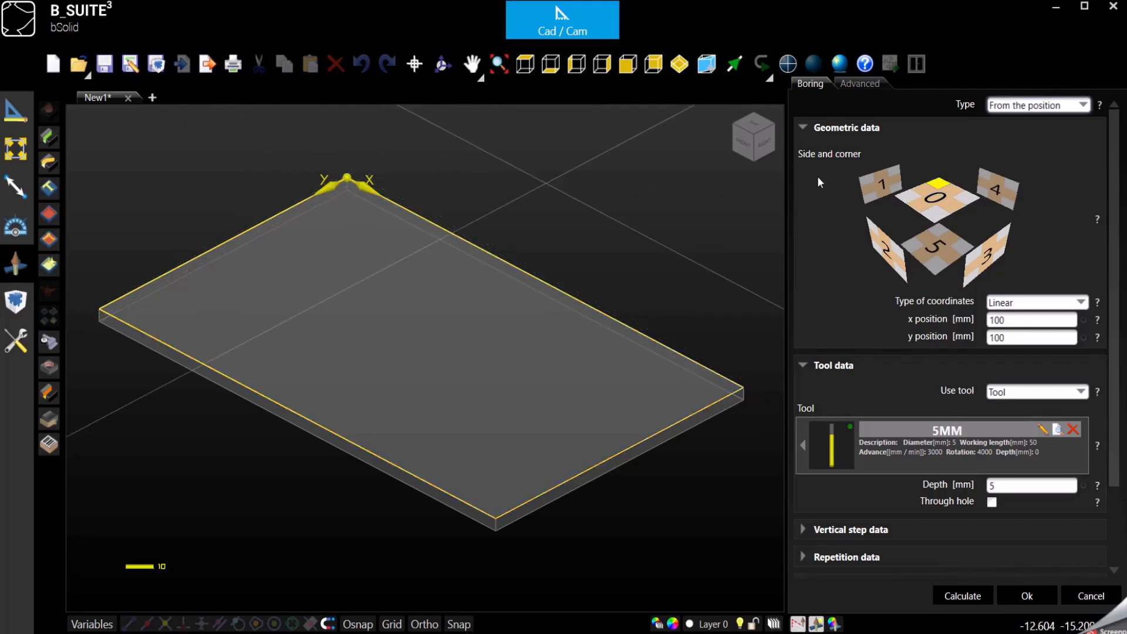
pyautogui.click(944, 183)
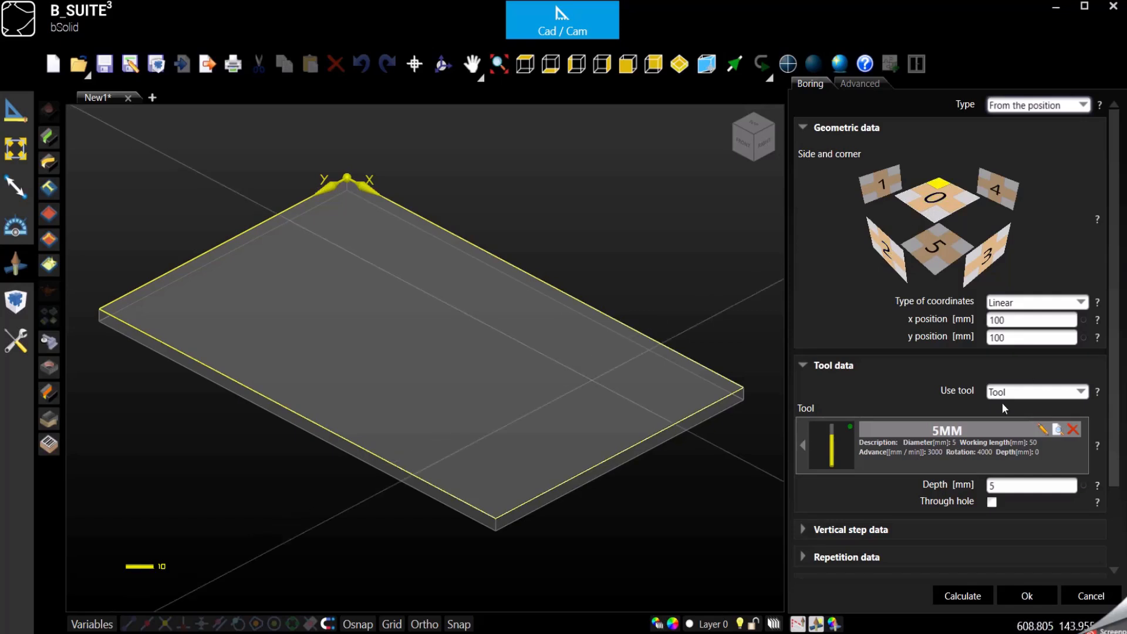
pyautogui.doubleClick(1010, 337)
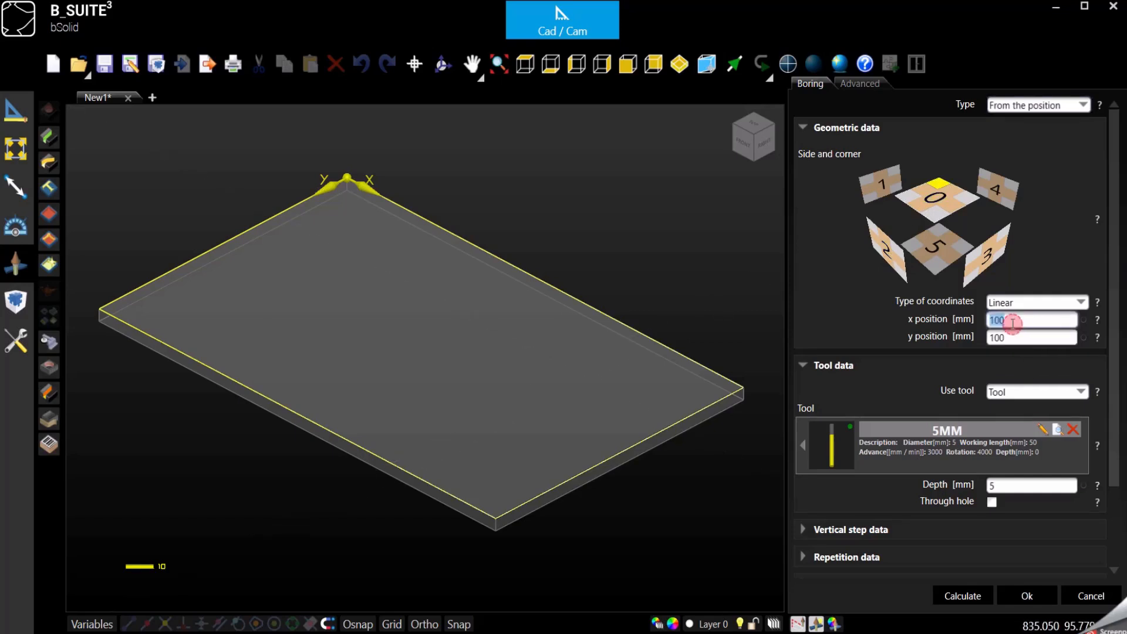
pyautogui.click(1014, 393)
pyautogui.click(972, 360)
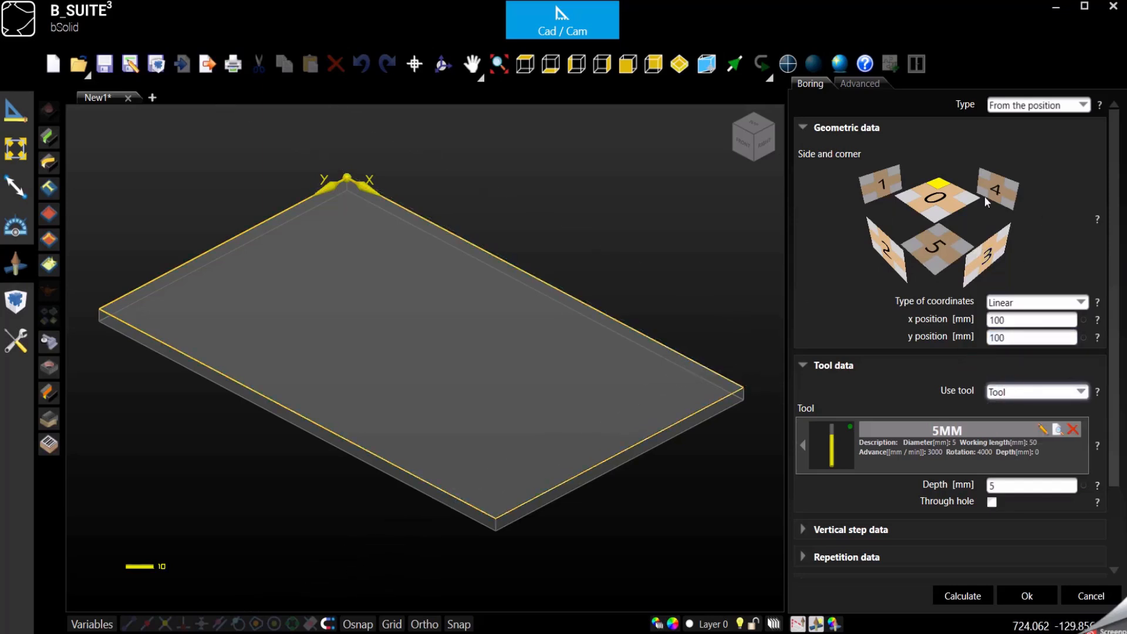
# Step: Choose side 2 of the piece for the boring and confirm the operation with the default settings
pyautogui.click(906, 196)
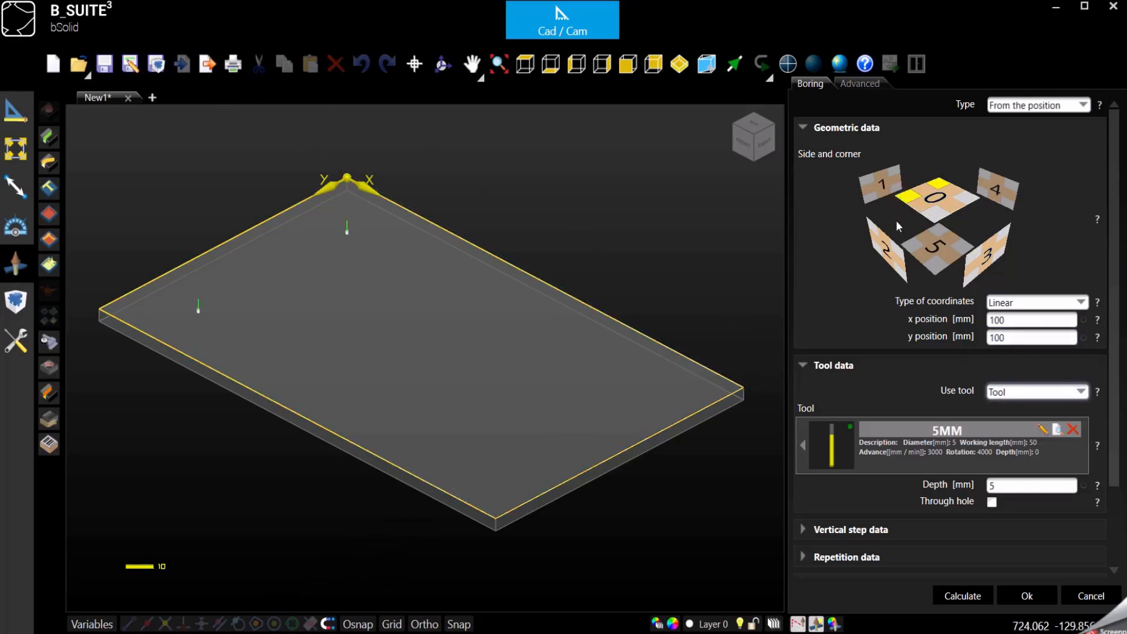
pyautogui.click(939, 221)
pyautogui.click(969, 199)
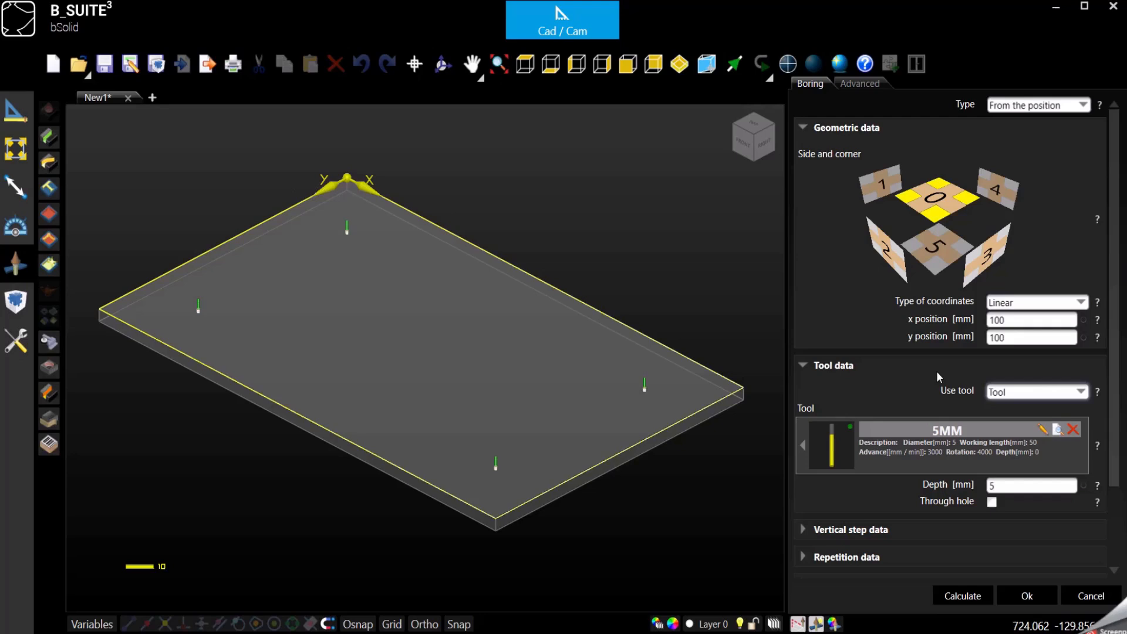
pyautogui.click(937, 212)
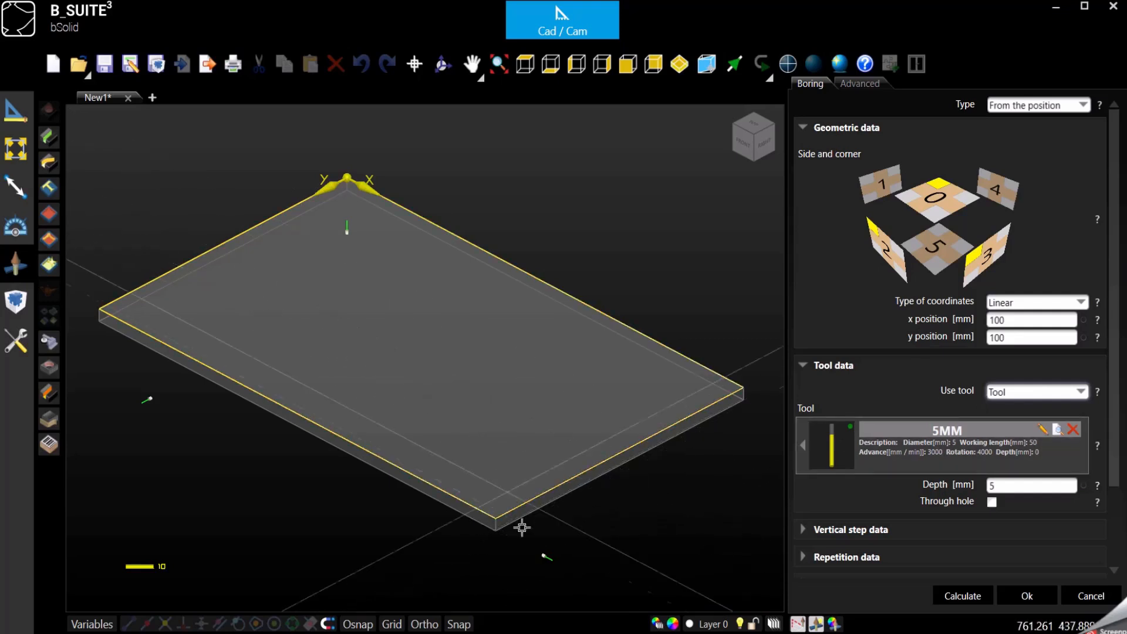
pyautogui.press('Tab')
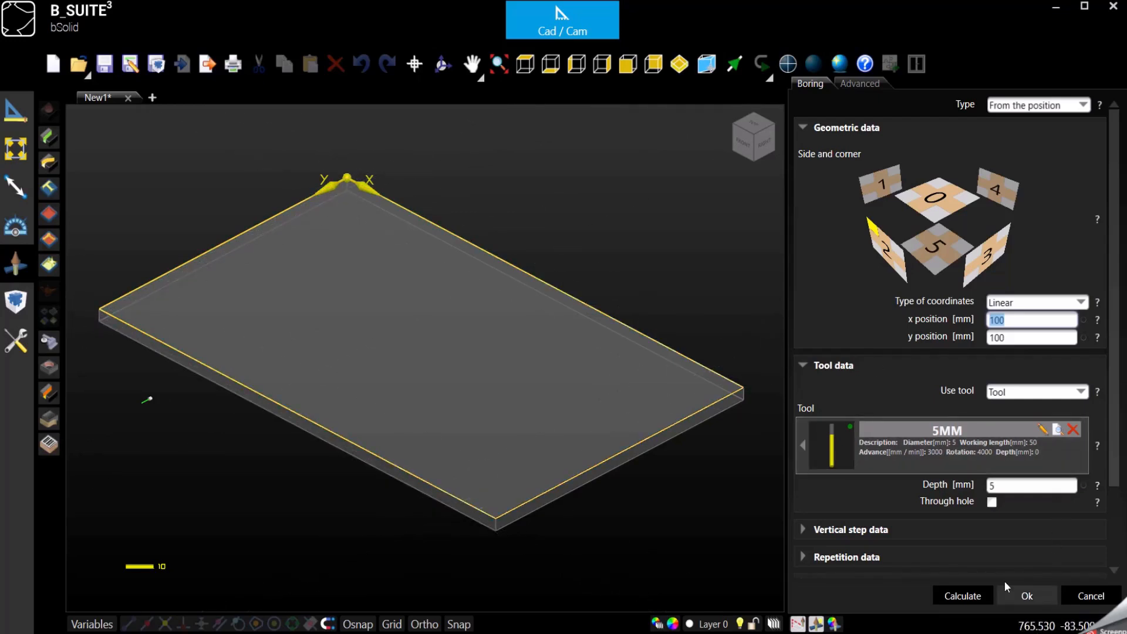
pyautogui.click(1037, 598)
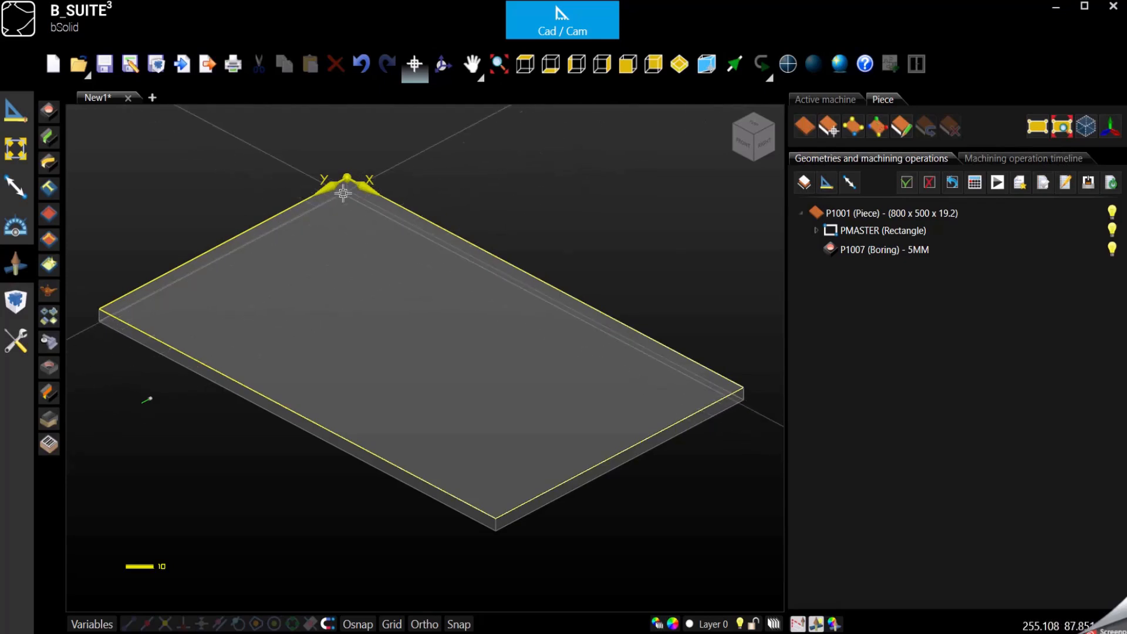
# Step: Highlight the piece's front face using Face selection to check which side is side 2
pyautogui.click(363, 182)
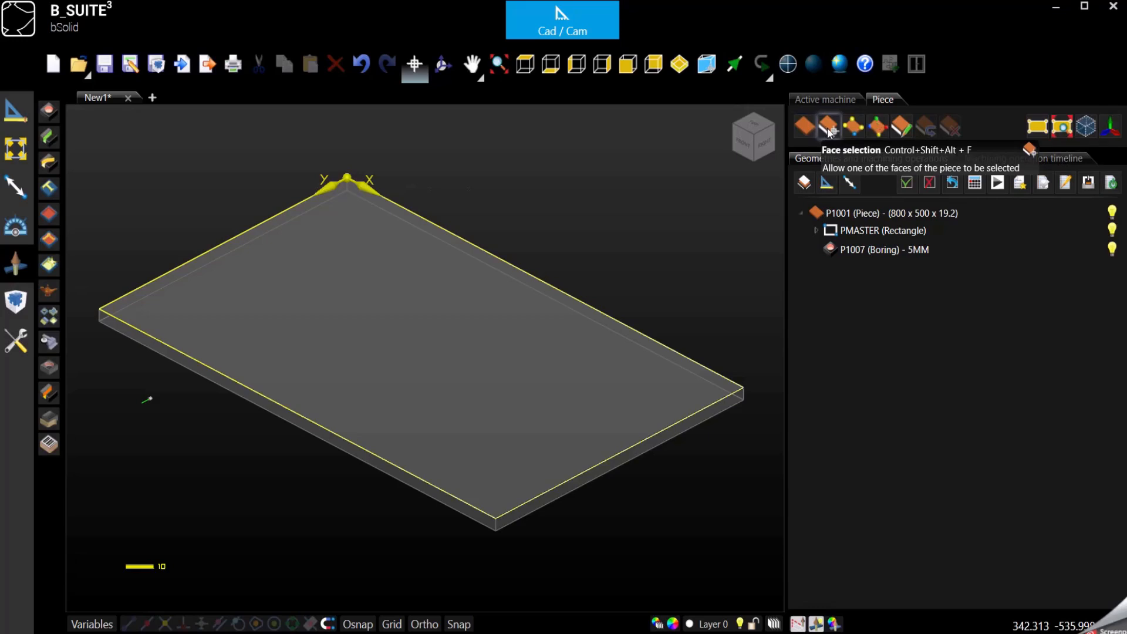
pyautogui.click(828, 129)
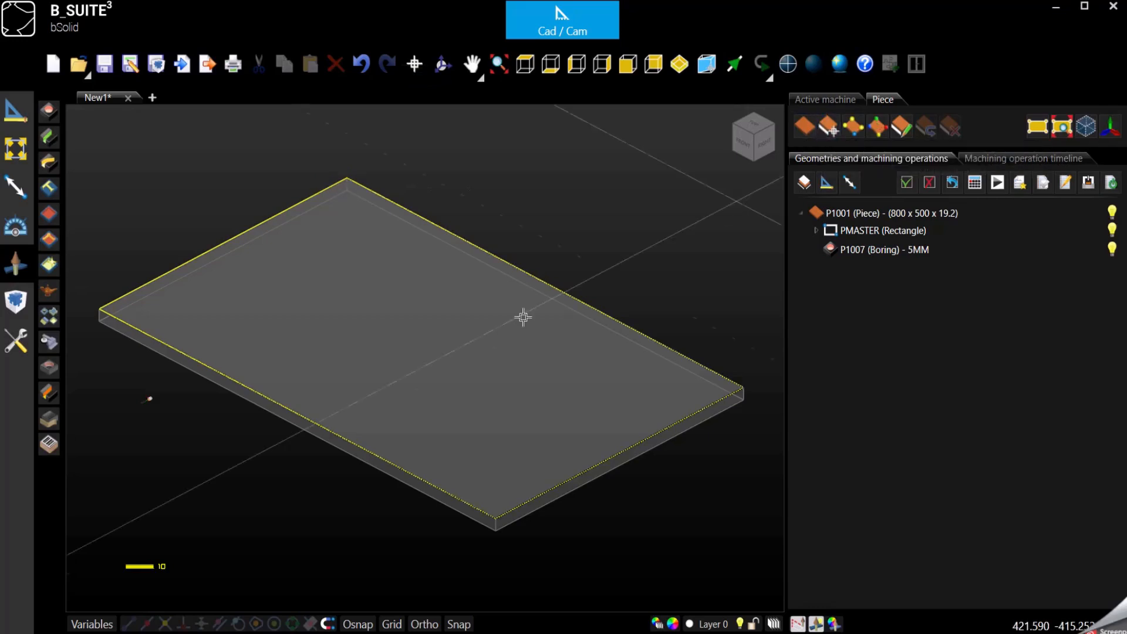
pyautogui.click(222, 383)
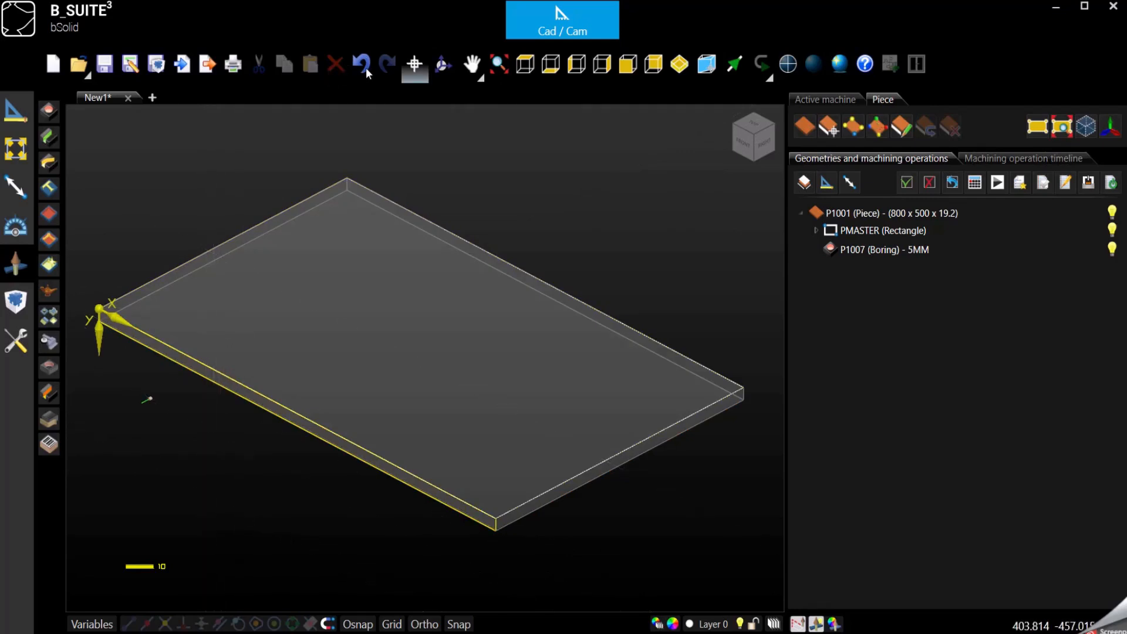
pyautogui.click(628, 66)
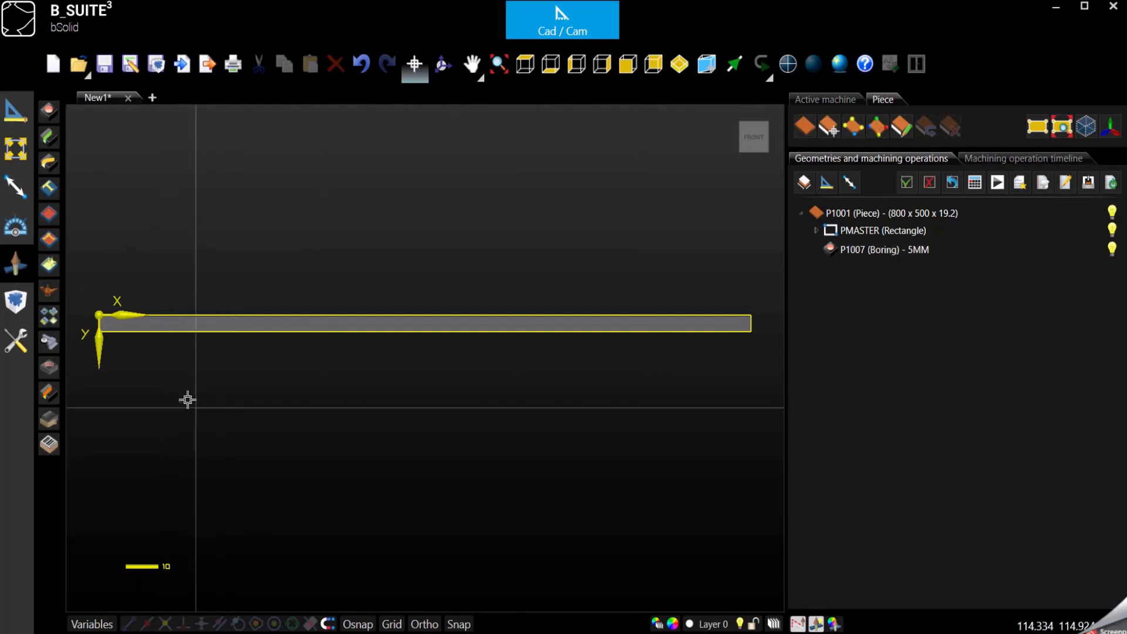
# Step: Edit the boring operation, set its y position to lpz/2, and check the hole's placement from the front
pyautogui.click(910, 249)
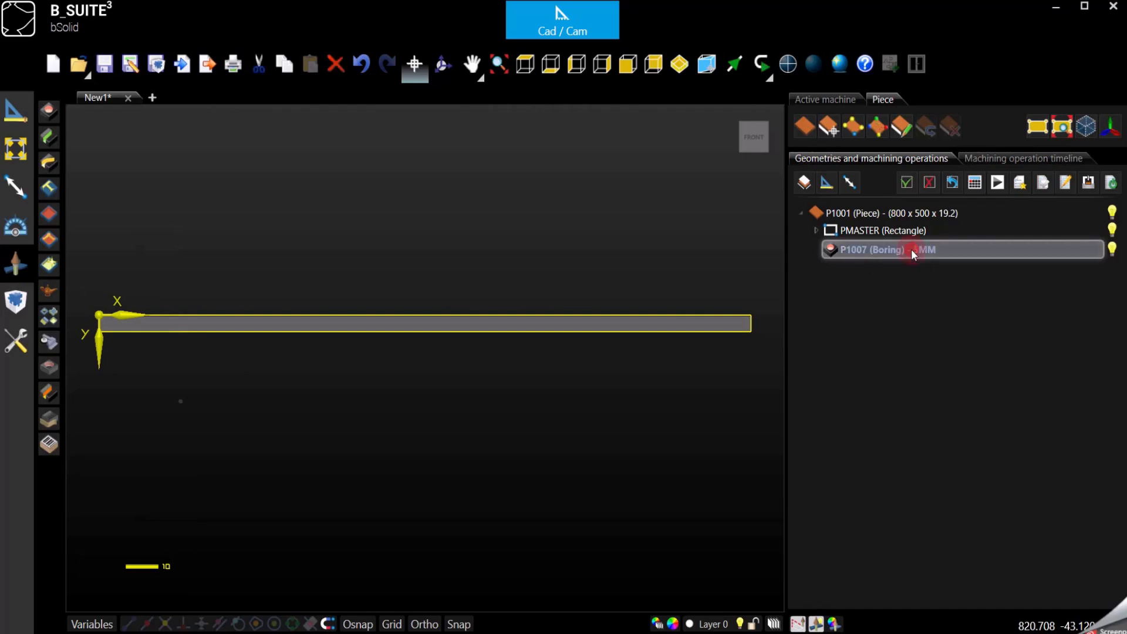
pyautogui.doubleClick(910, 251)
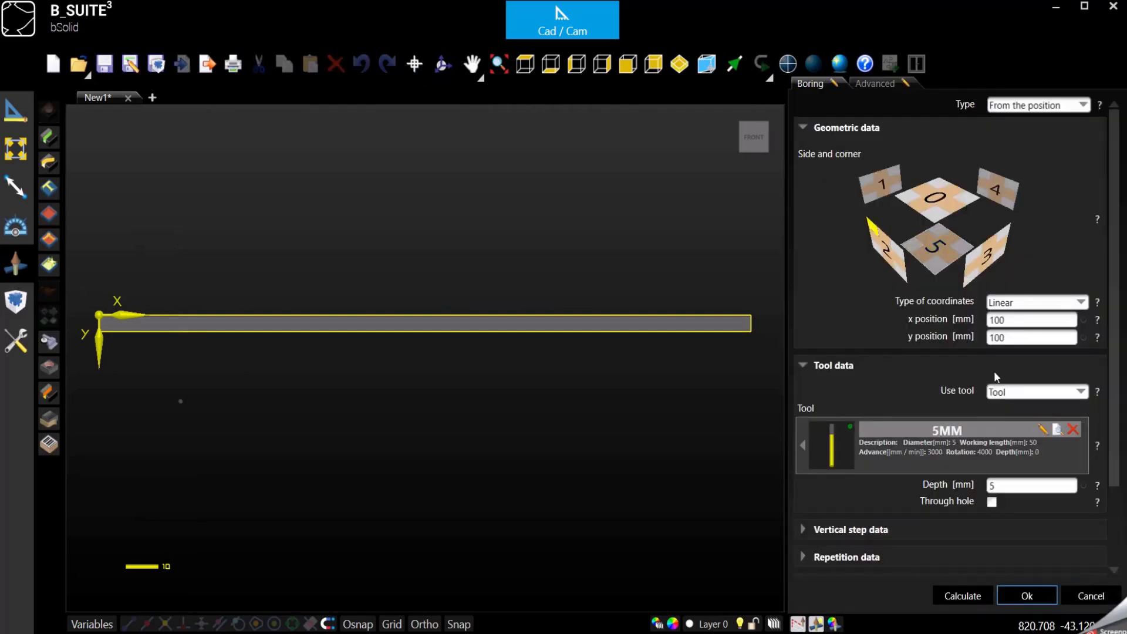
pyautogui.doubleClick(1008, 338)
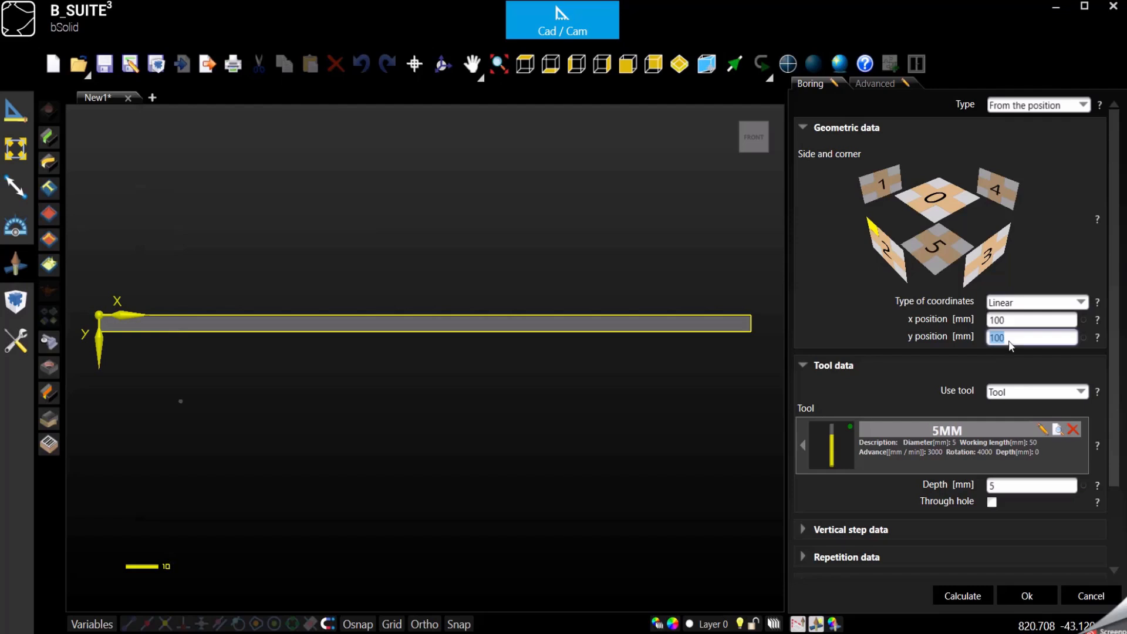
pyautogui.write('lpz/2')
pyautogui.click(683, 68)
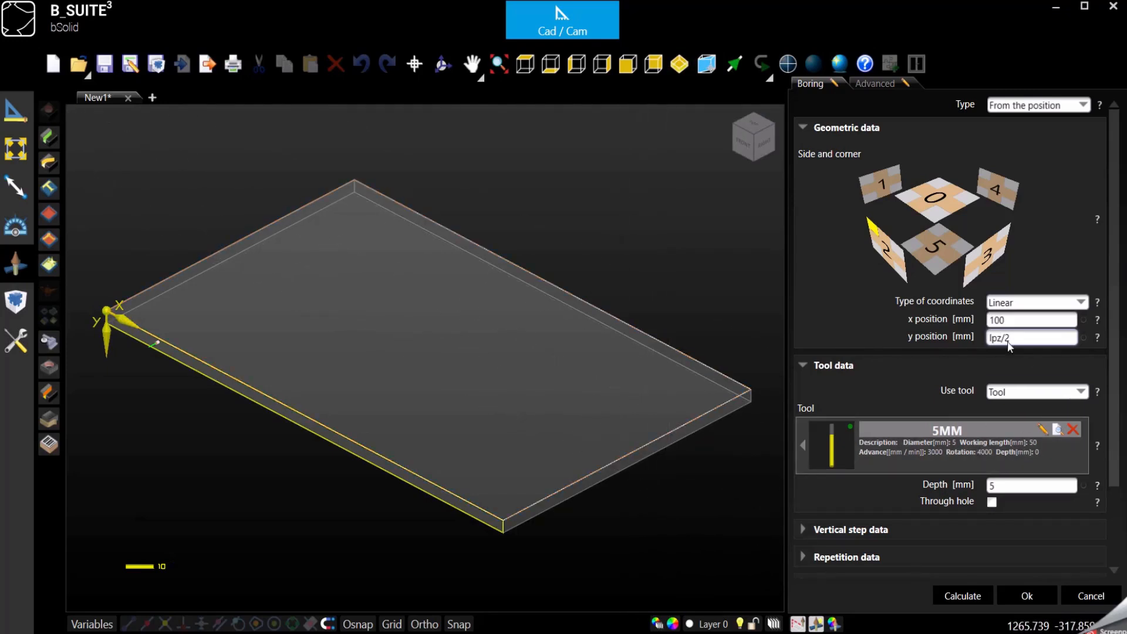
pyautogui.doubleClick(1029, 337)
pyautogui.click(1029, 338)
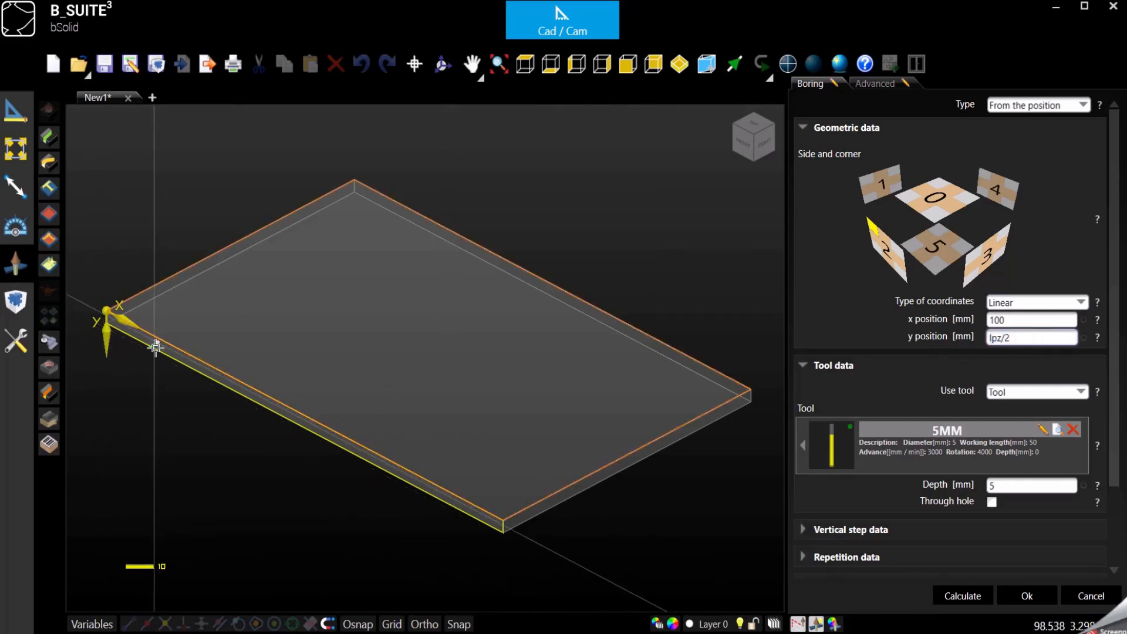
pyautogui.click(747, 144)
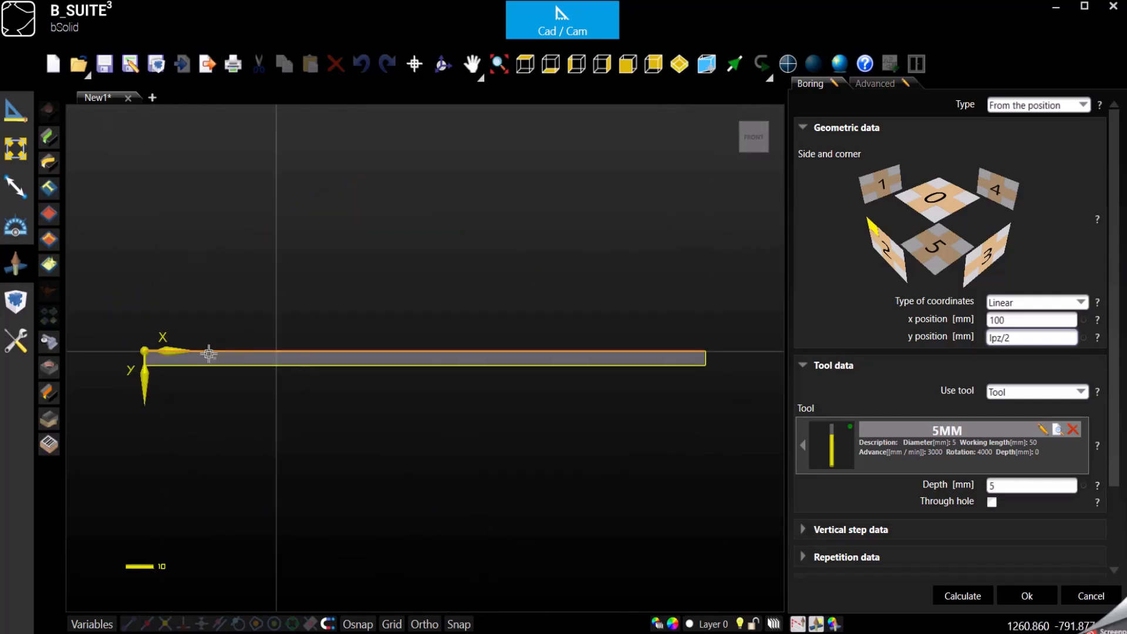
pyautogui.scroll(5, 241, 372)
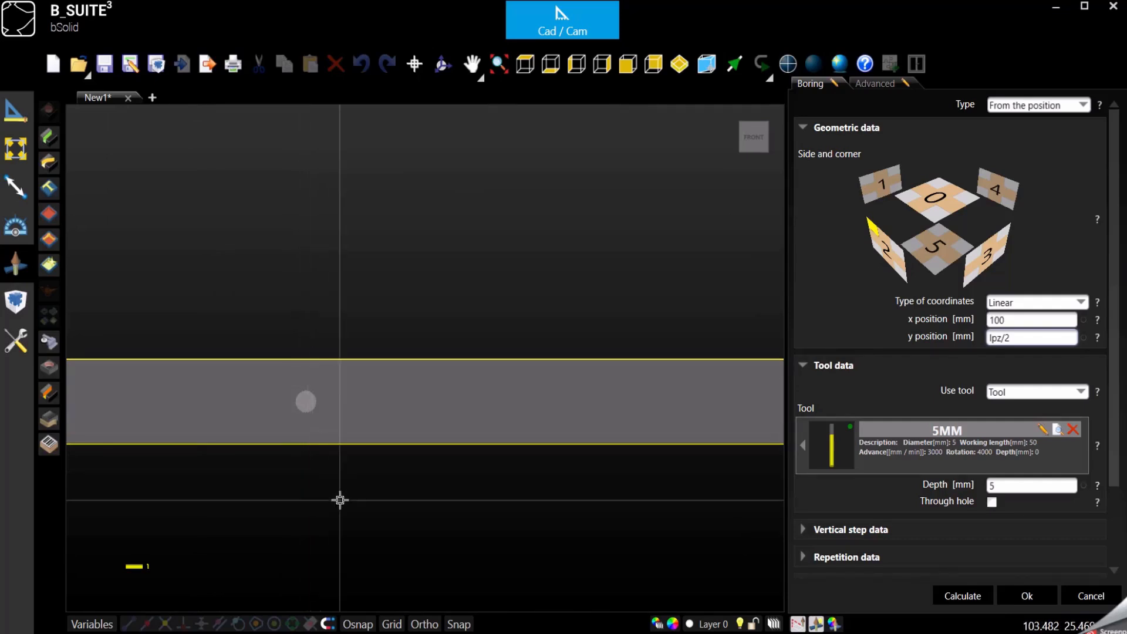
pyautogui.click(679, 65)
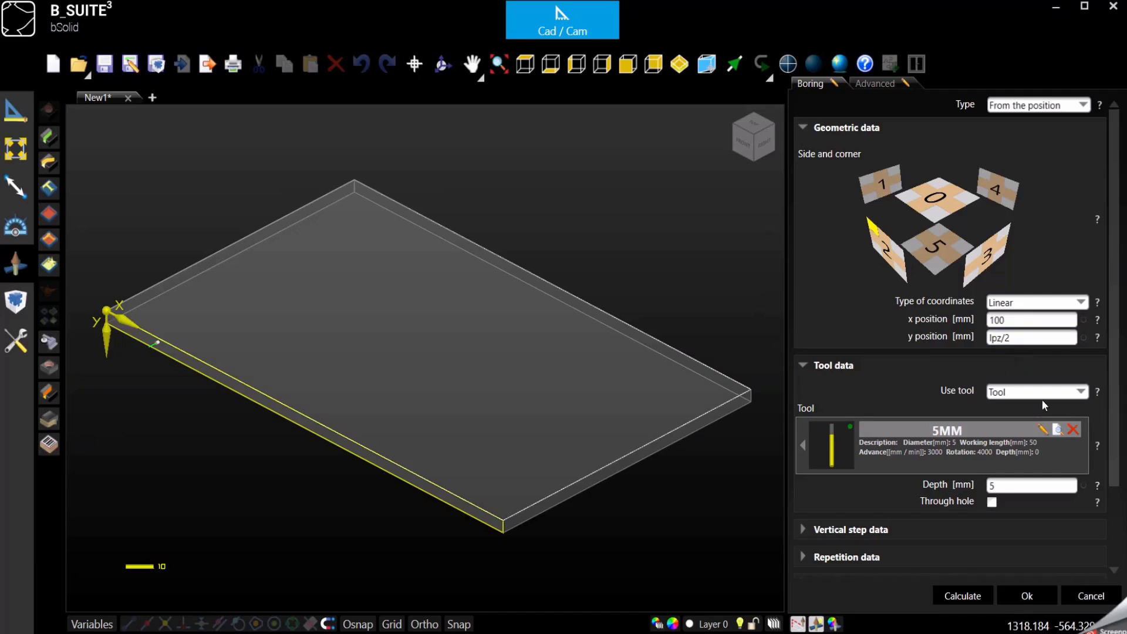
pyautogui.scroll(-2, 932, 383)
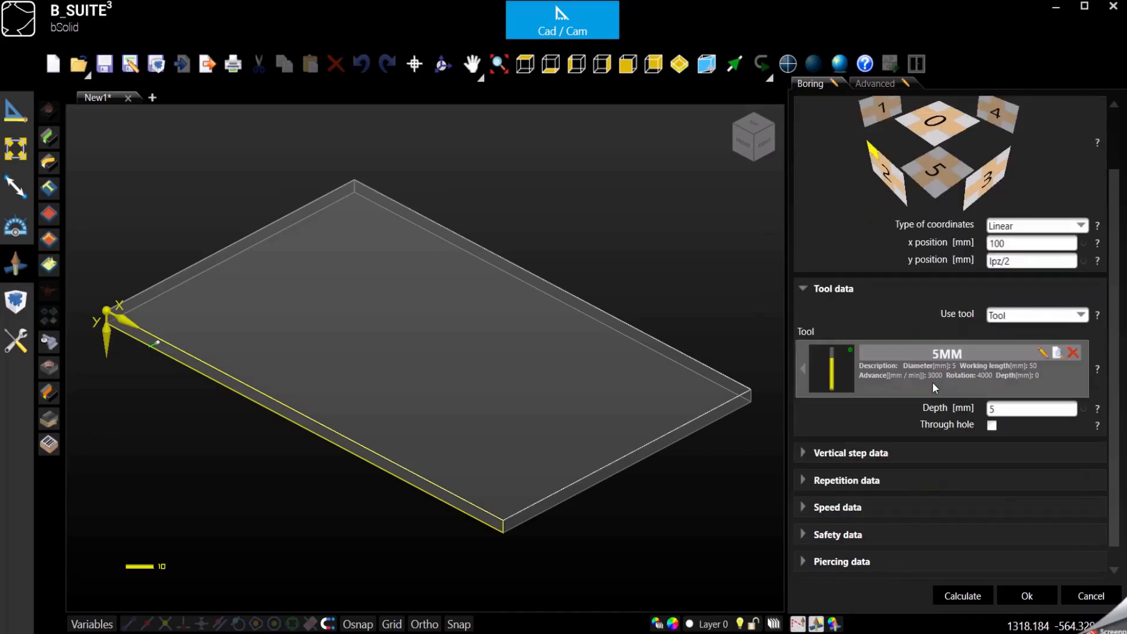
pyautogui.scroll(-1, 933, 383)
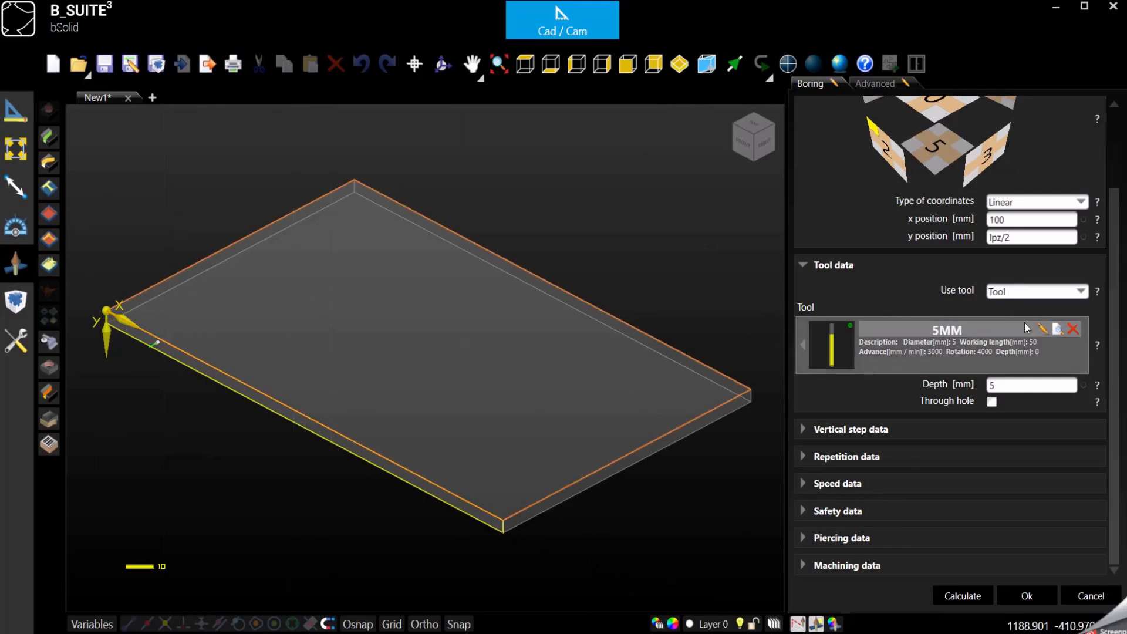
pyautogui.click(1005, 292)
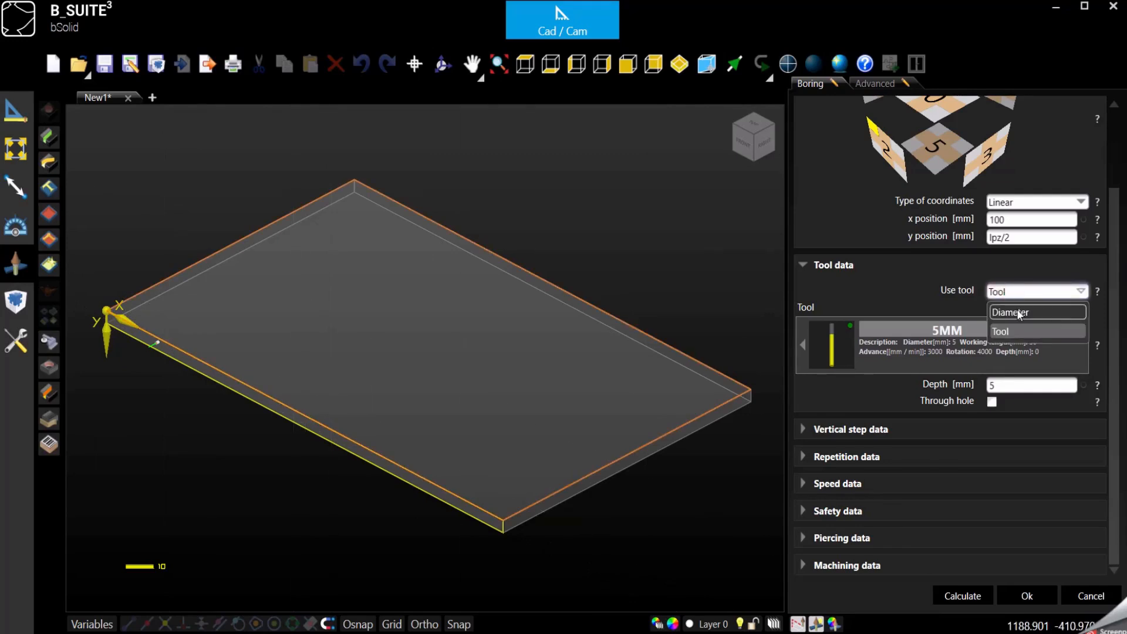
pyautogui.click(1016, 310)
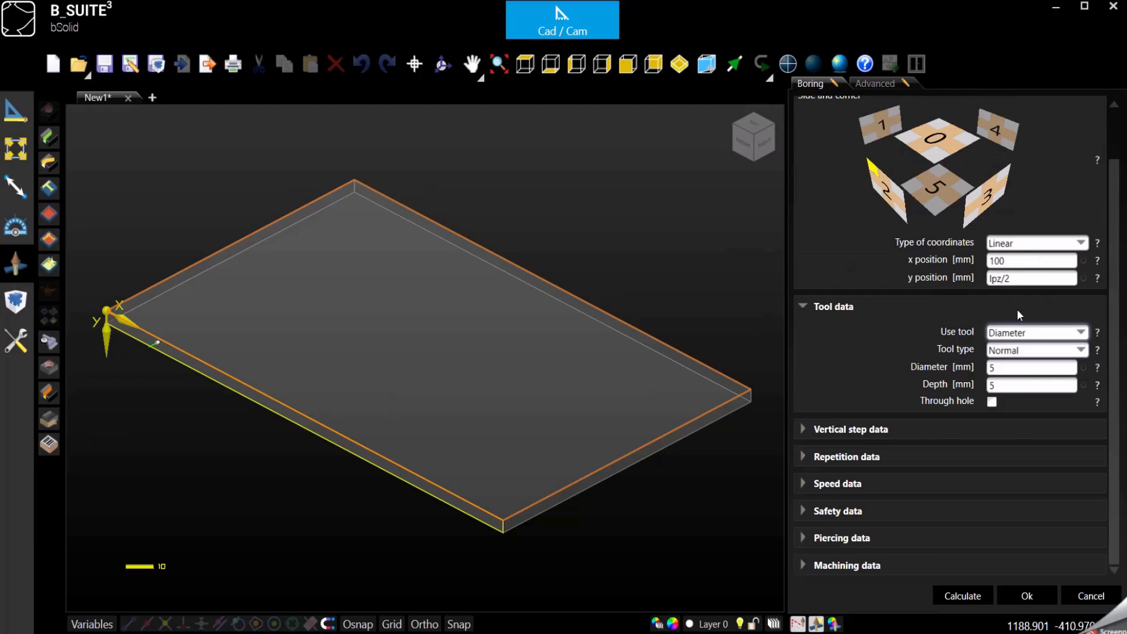
pyautogui.doubleClick(1007, 371)
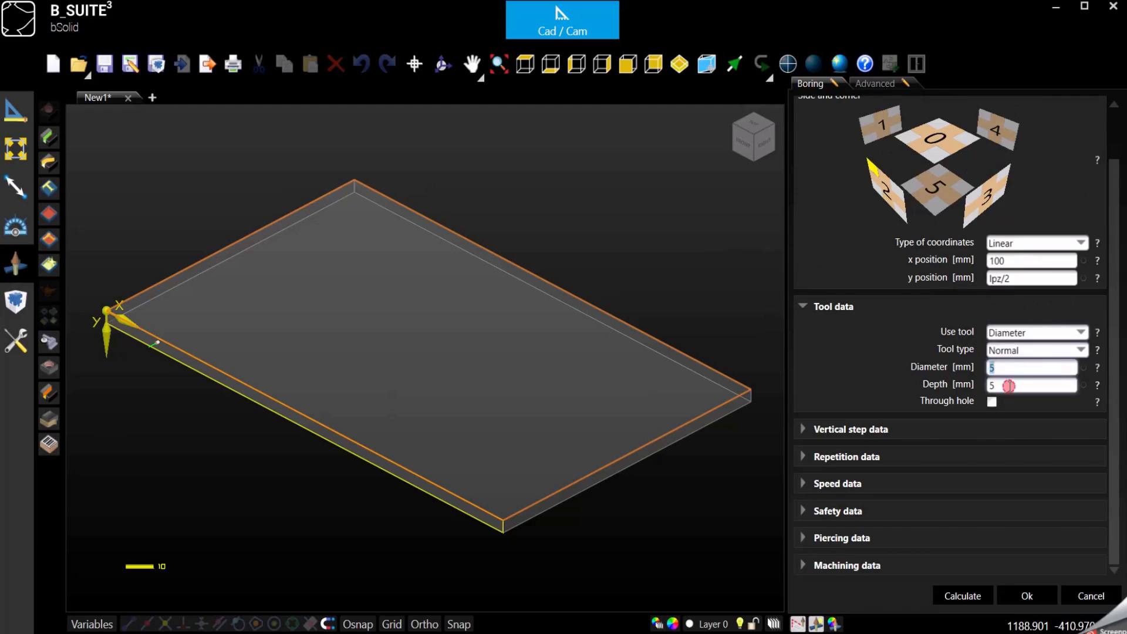
pyautogui.doubleClick(1010, 386)
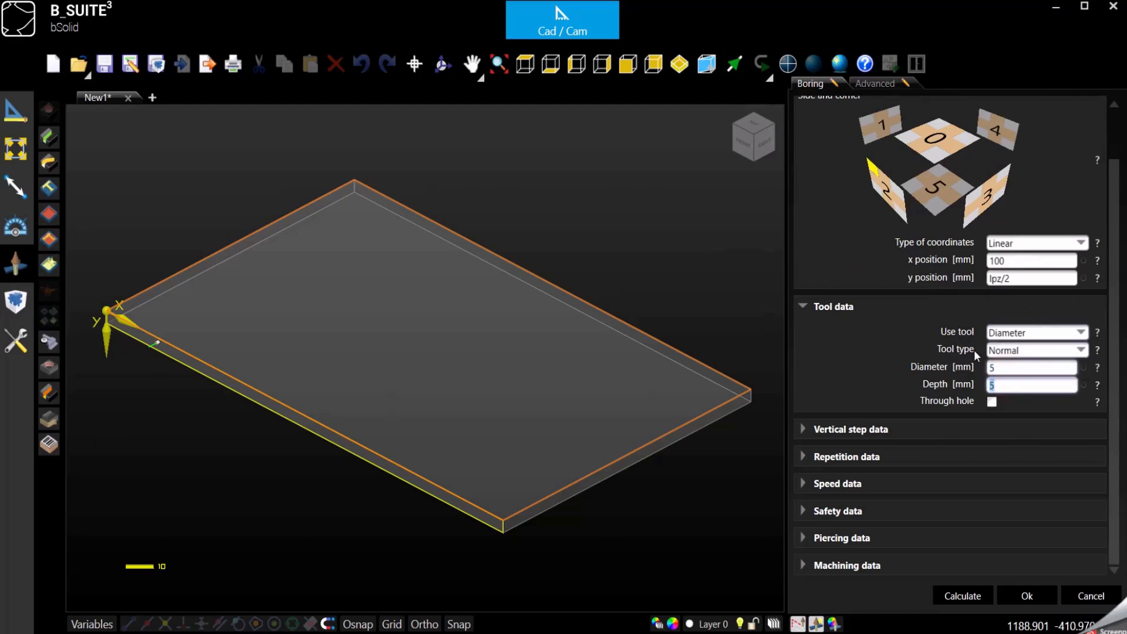
pyautogui.click(1004, 354)
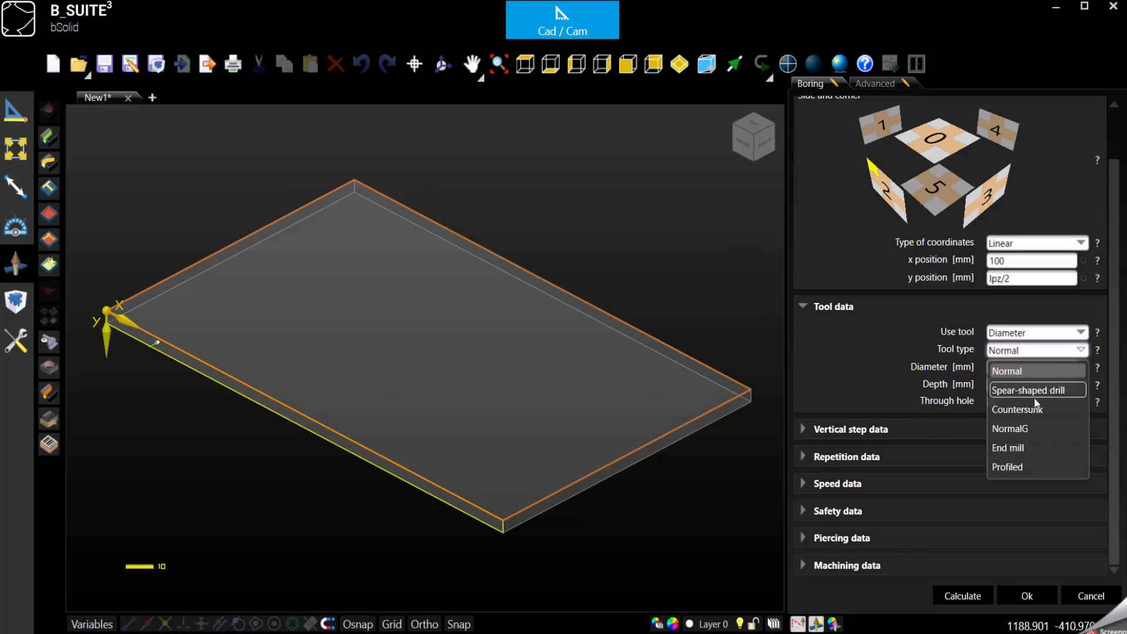
pyautogui.click(1062, 351)
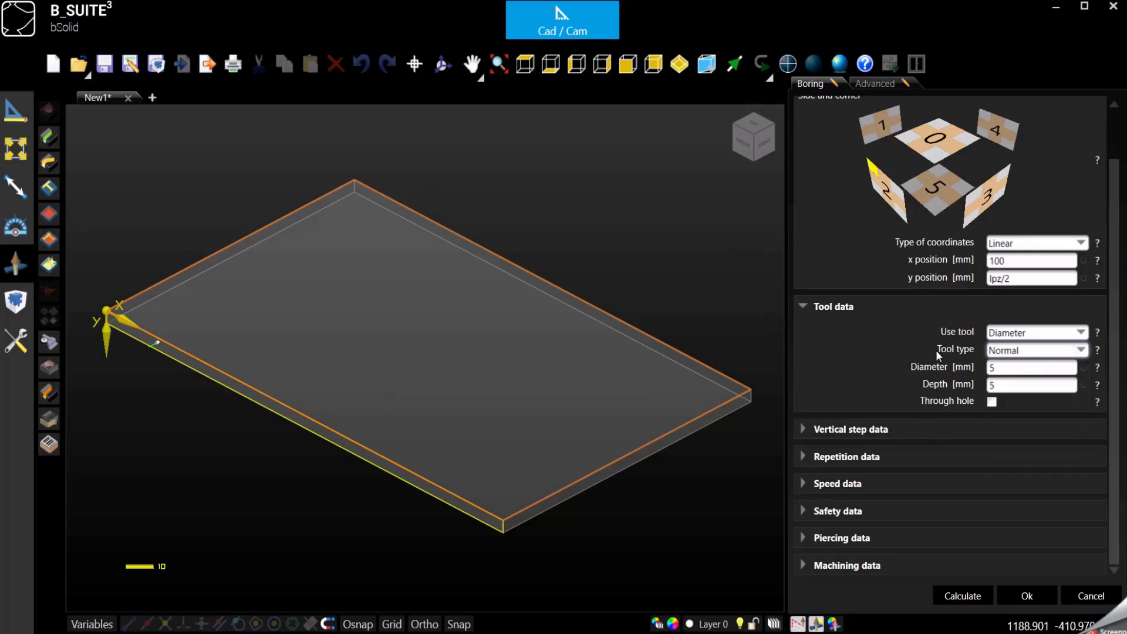
pyautogui.click(1043, 332)
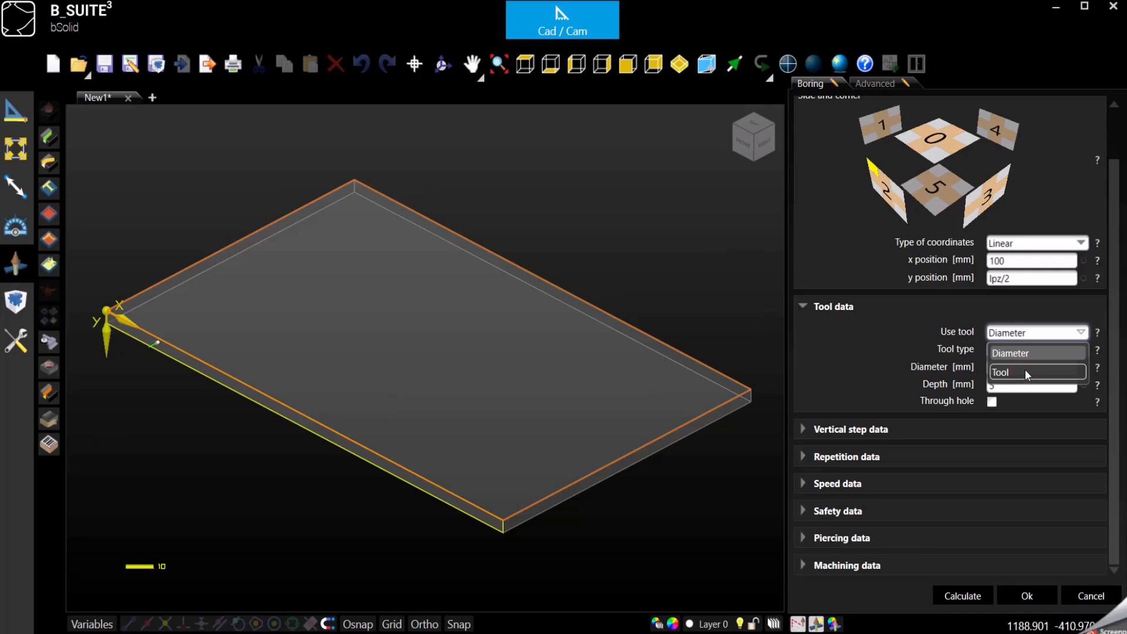
pyautogui.click(1025, 372)
# Step: Switch the boring to use a tool from the library and pick the 8MM tool
pyautogui.click(956, 369)
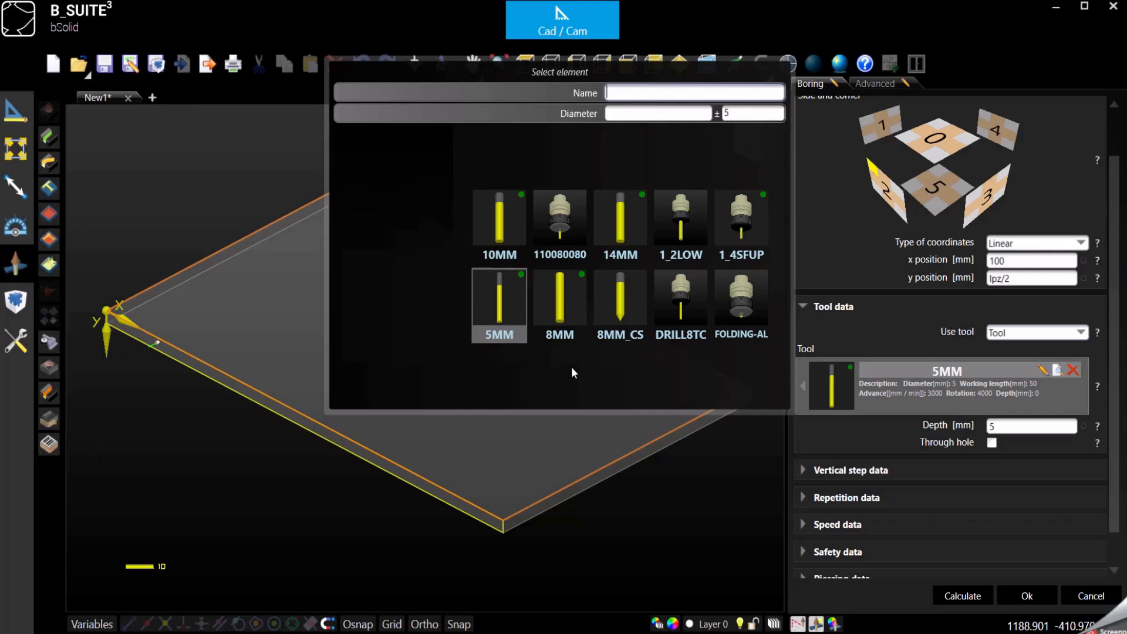
pyautogui.moveTo(581, 277)
pyautogui.click(562, 286)
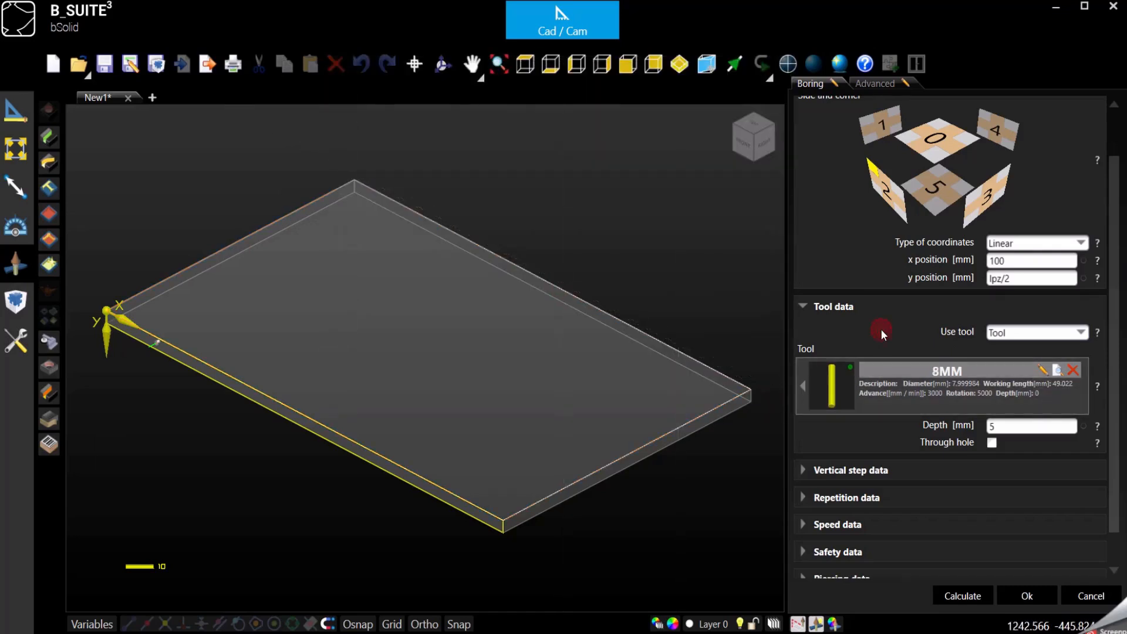
# Step: Set the side boring depth to 20 mm and confirm the operation
pyautogui.doubleClick(1024, 427)
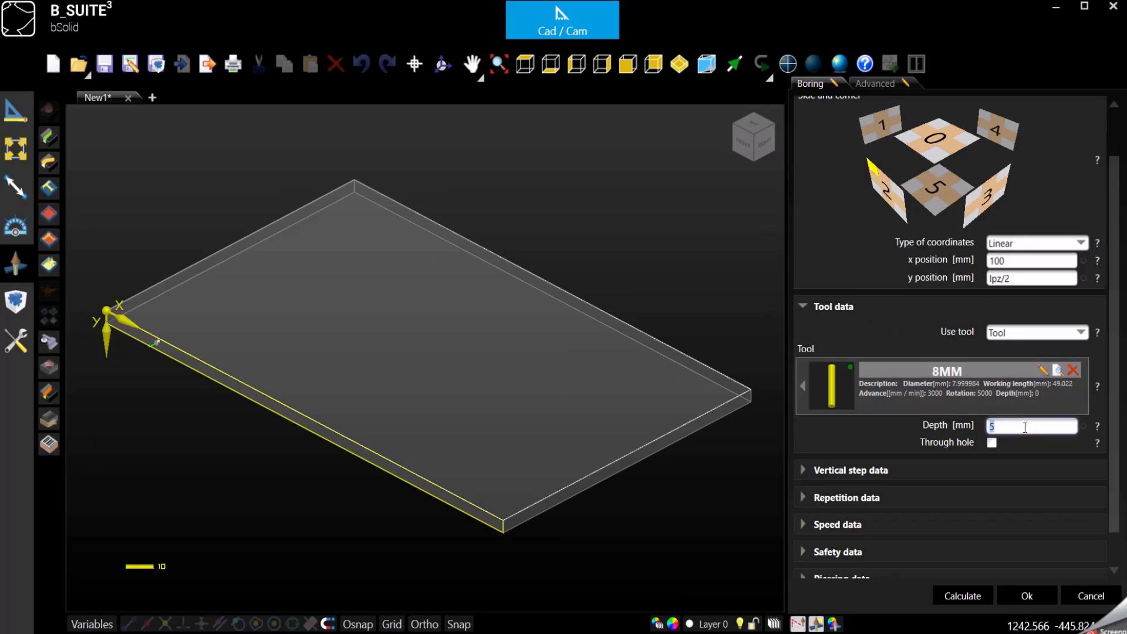
pyautogui.write('20')
pyautogui.click(1028, 595)
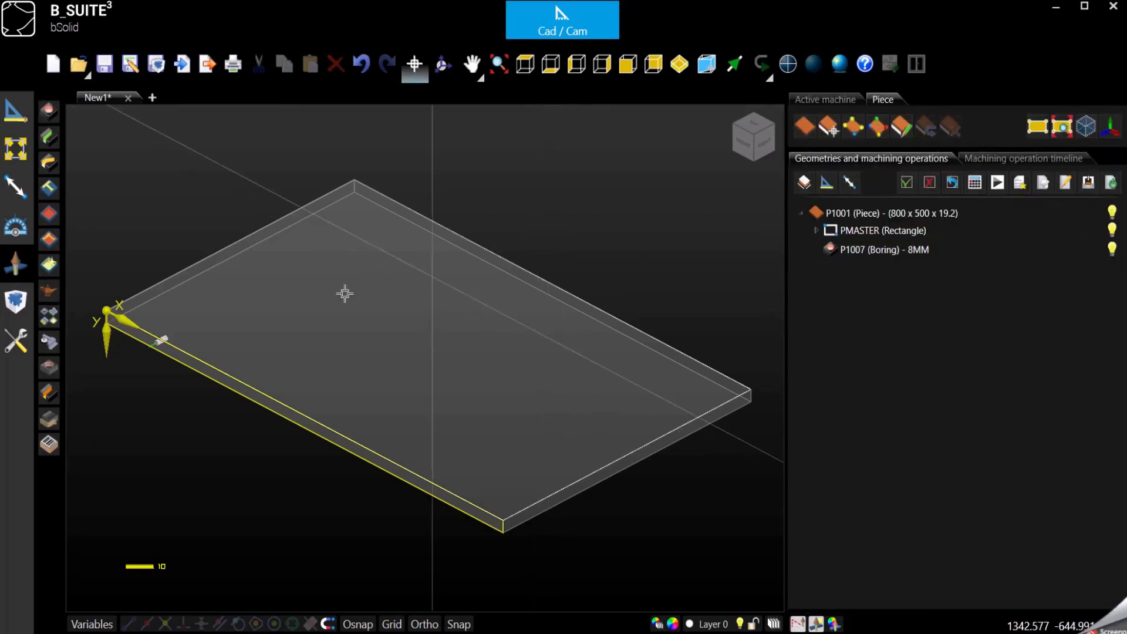
# Step: Start a new Boring machining operation on the piece's top face
pyautogui.click(828, 126)
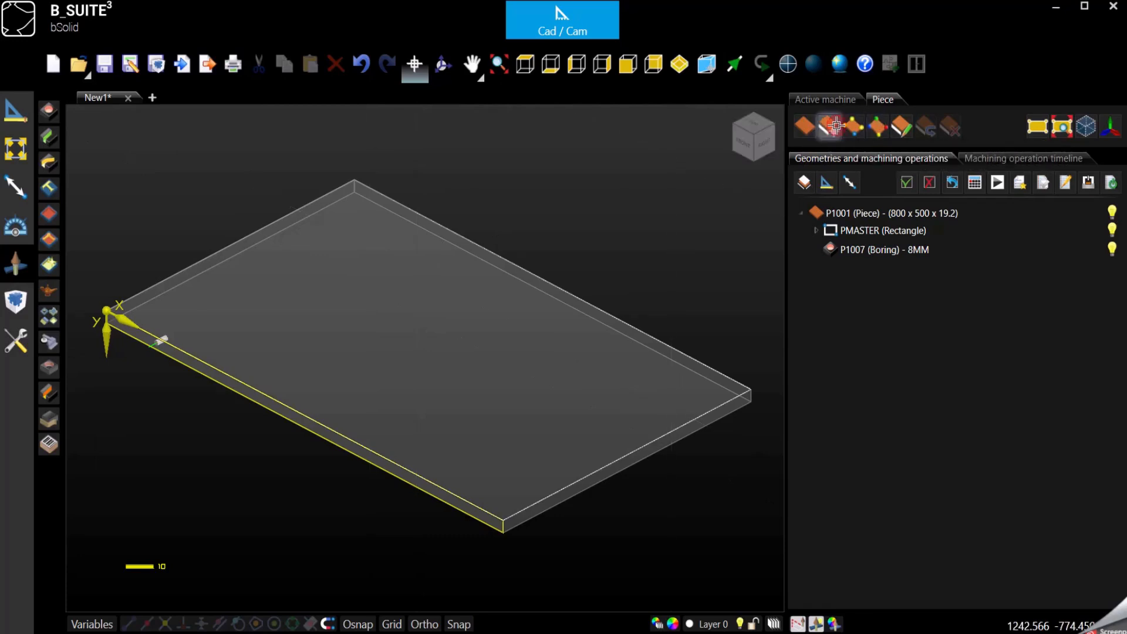
pyautogui.click(493, 330)
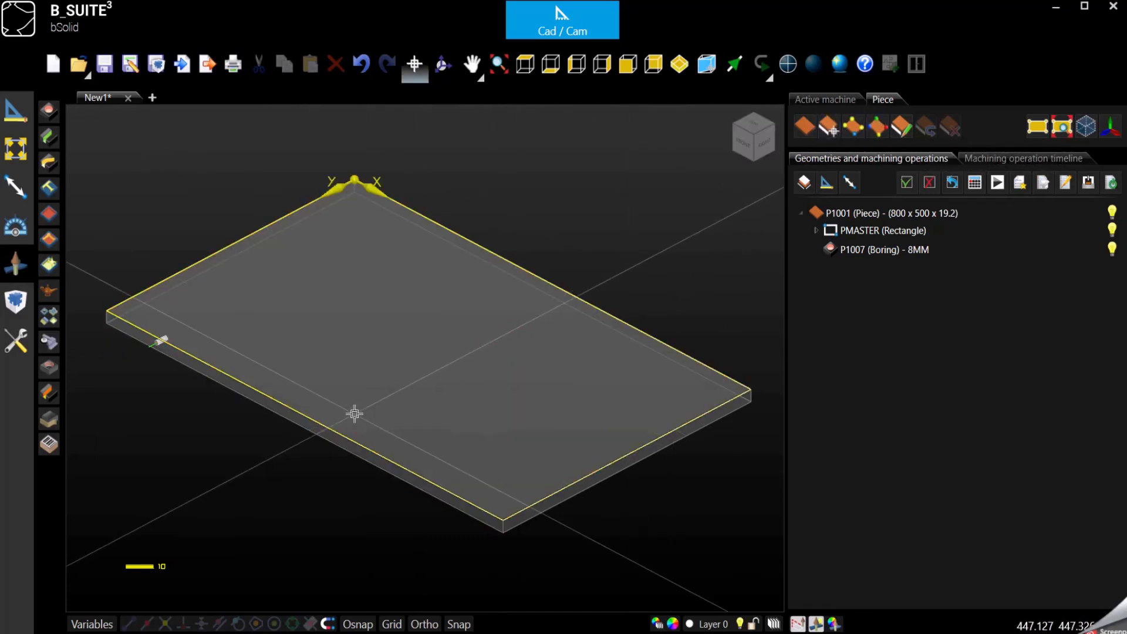
pyautogui.click(47, 114)
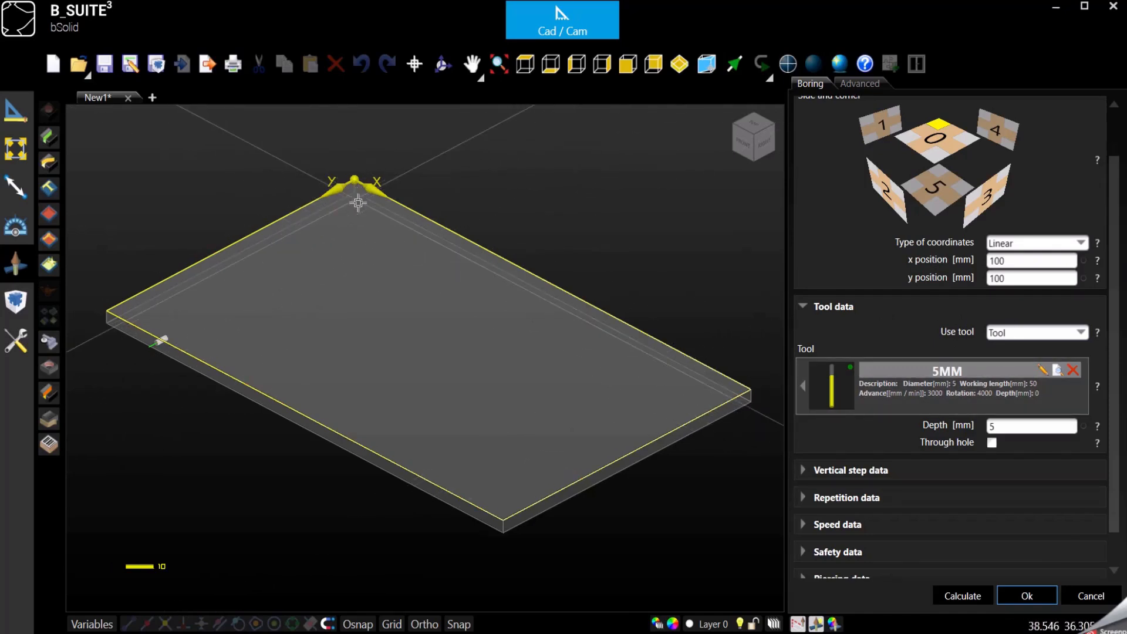
# Step: Select the corner of face 0 next to side 1 as the boring reference
pyautogui.click(1021, 264)
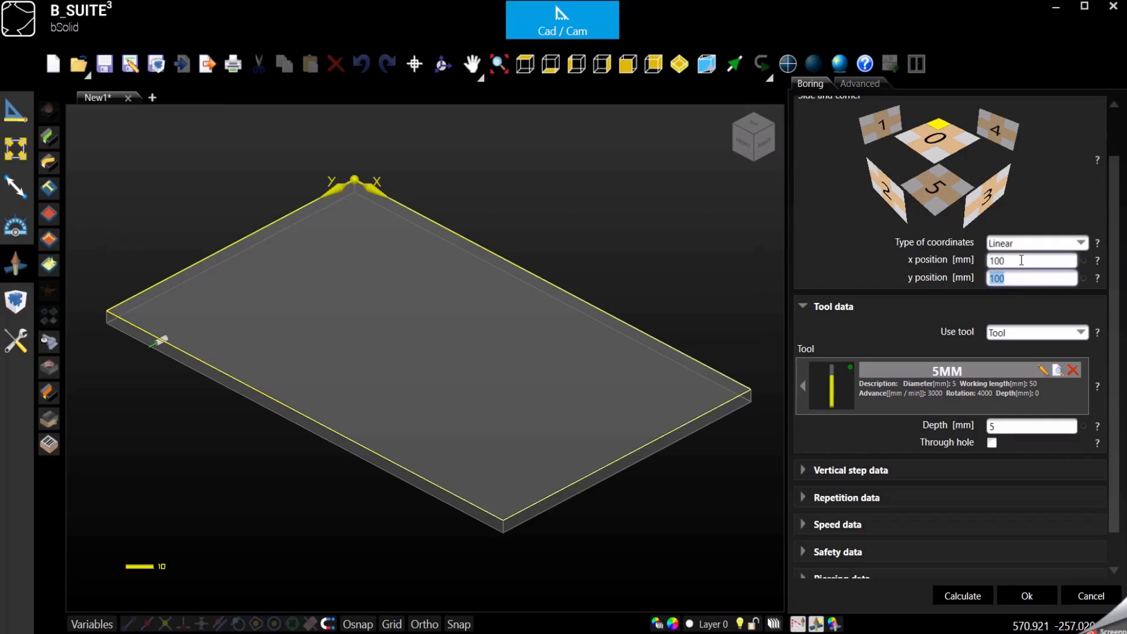
pyautogui.click(1020, 261)
pyautogui.click(1025, 278)
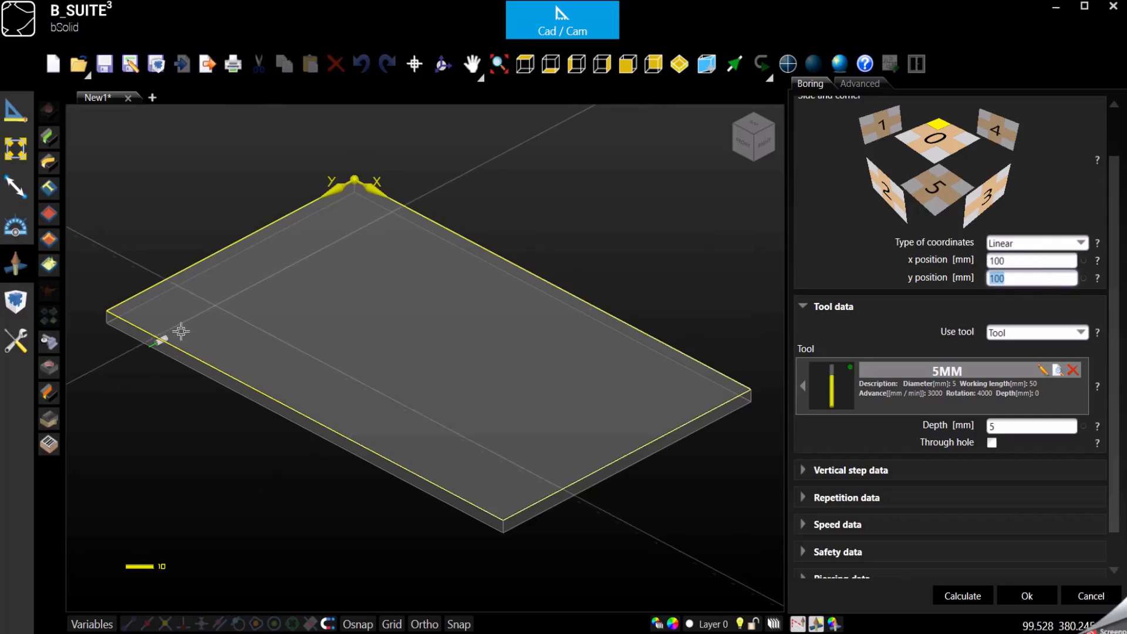
pyautogui.click(905, 142)
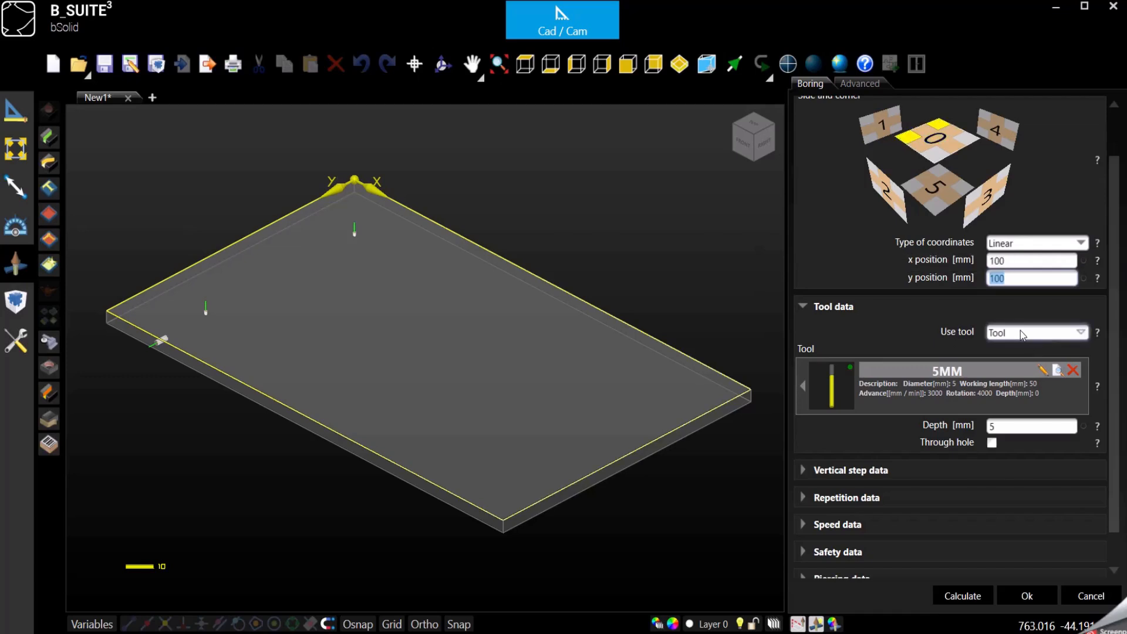
# Step: Set the top boring depth to 10 mm, keeping the 5MM tool
pyautogui.click(930, 383)
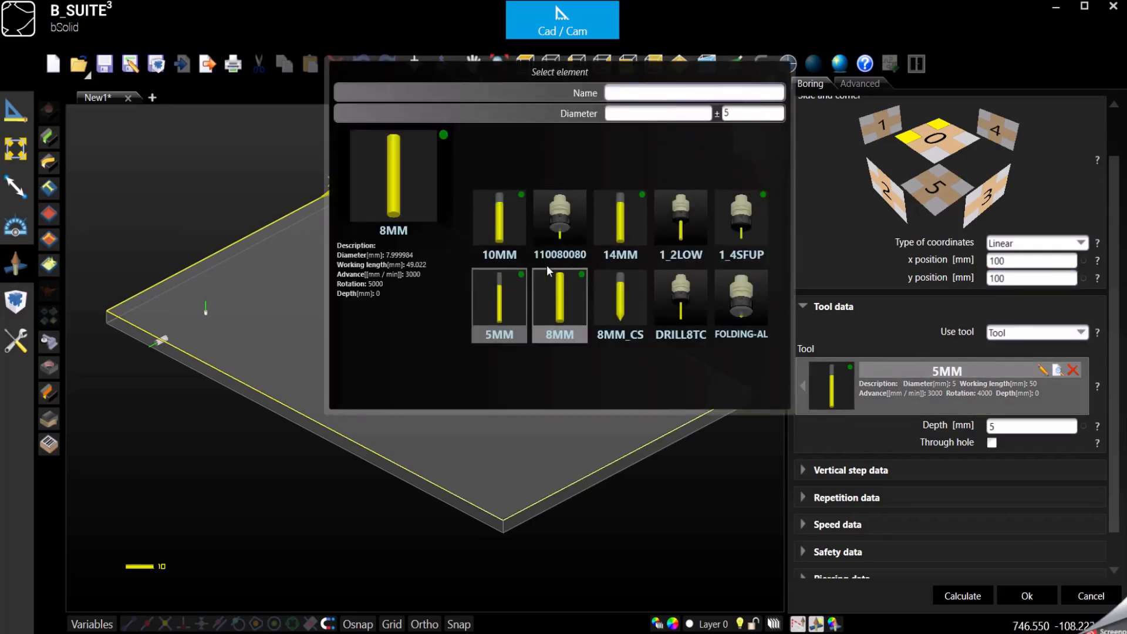
pyautogui.click(875, 330)
pyautogui.doubleClick(999, 428)
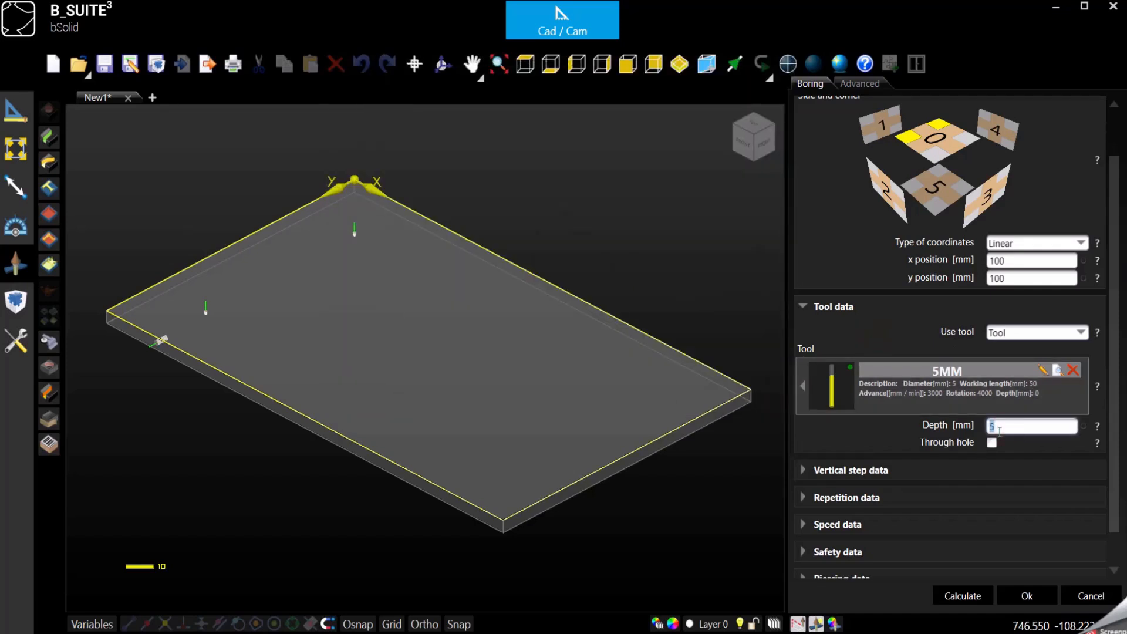
pyautogui.write('10')
# Step: Open the repetition settings and set the repetition type to 2: Linear
pyautogui.scroll(-2, 861, 471)
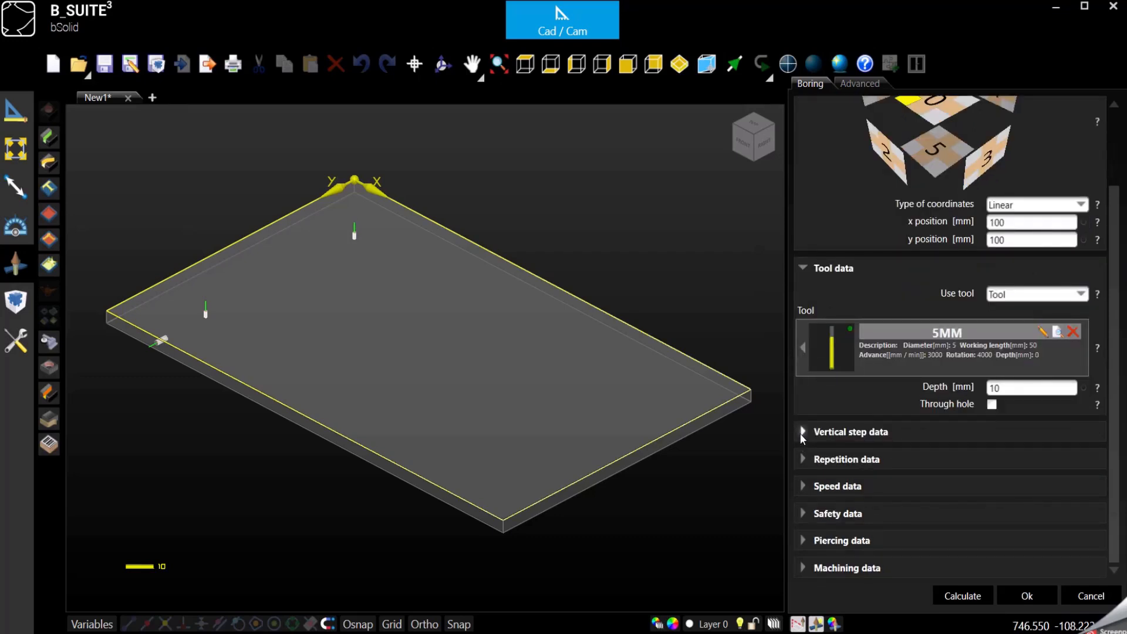
pyautogui.click(801, 459)
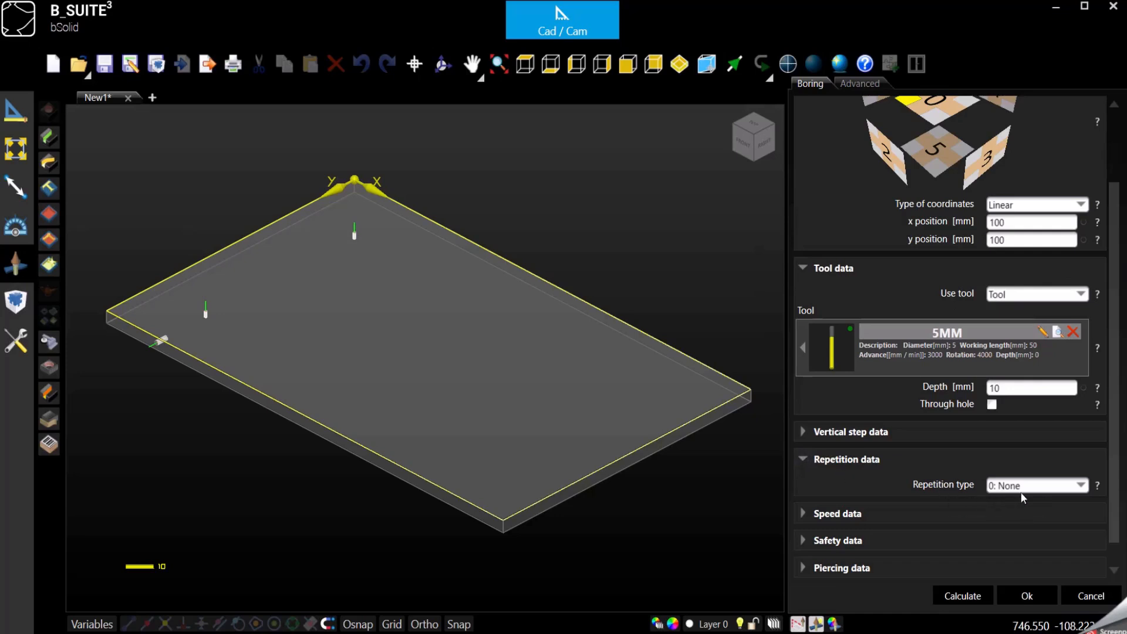
pyautogui.click(1081, 486)
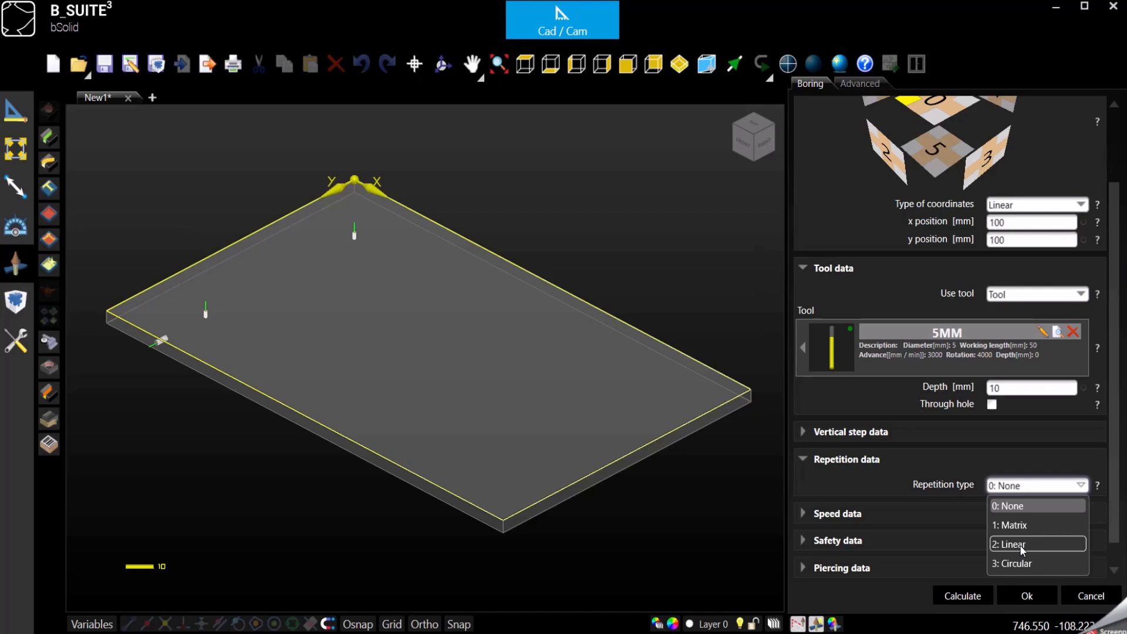
pyautogui.click(1020, 544)
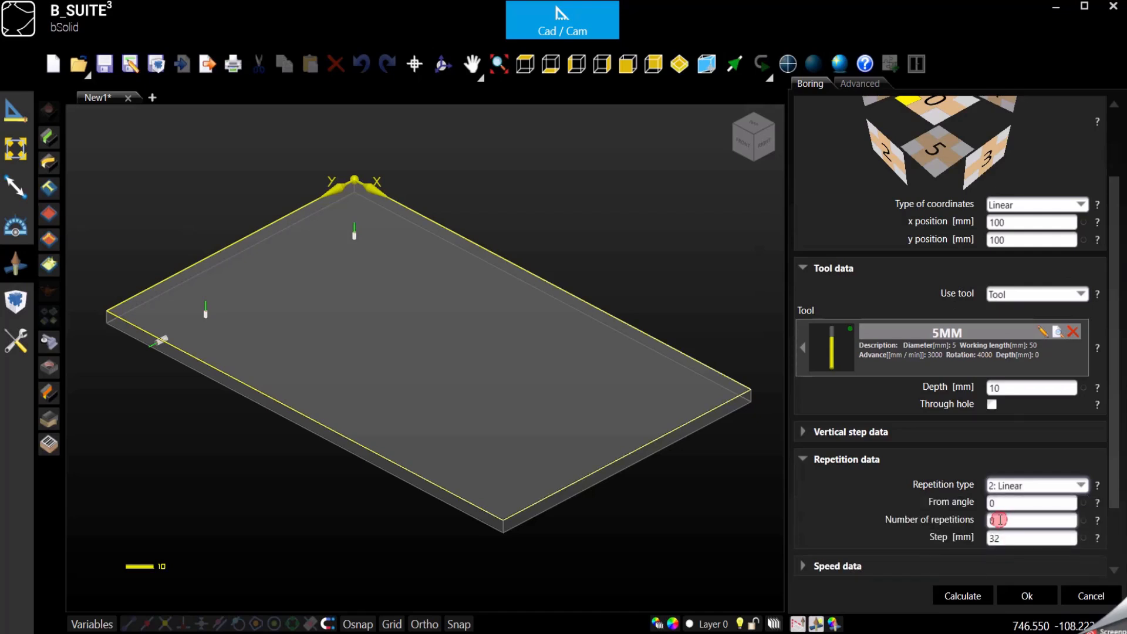
# Step: Set the number of repetitions to 10
pyautogui.doubleClick(1000, 519)
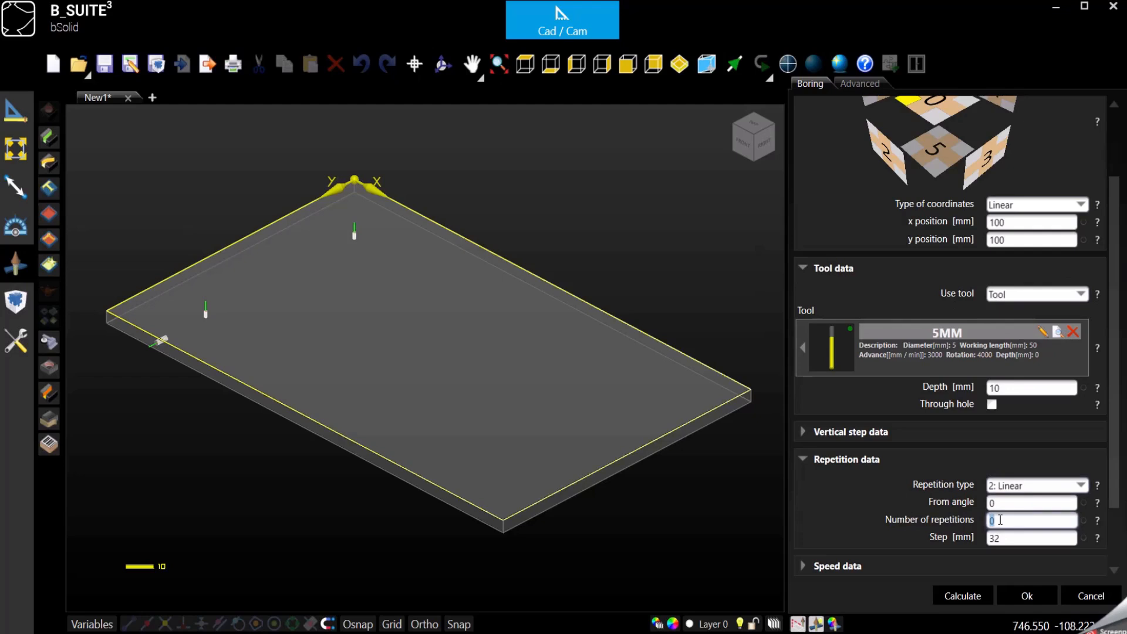
pyautogui.write('10')
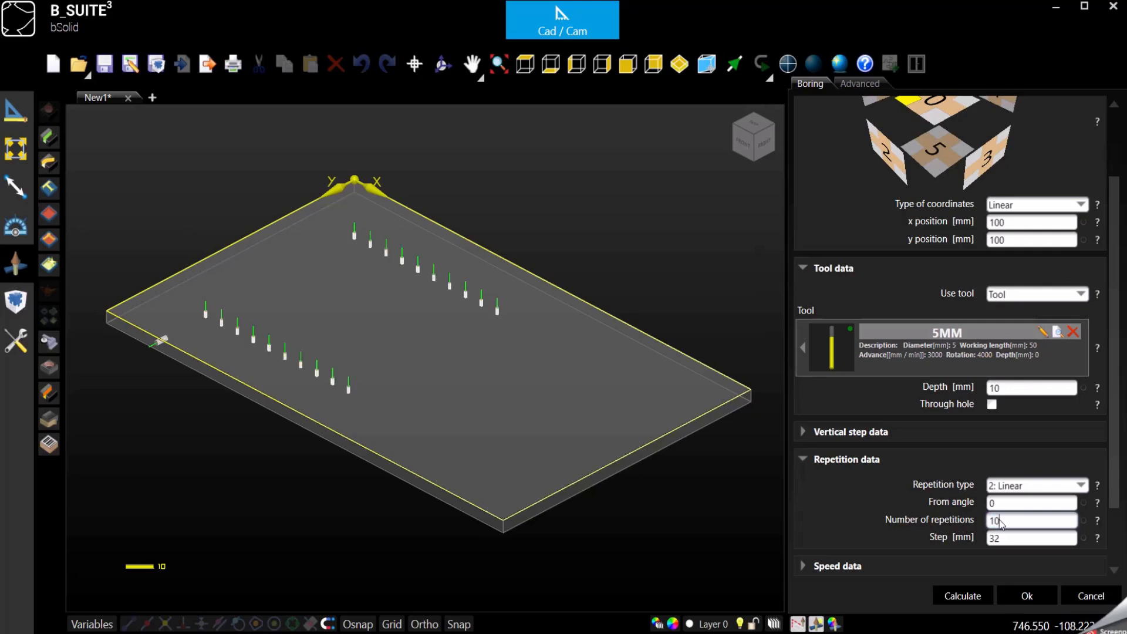
pyautogui.click(999, 537)
# Step: Set the number of repetitions to the formula (lpx-200)/32+1 and the step to 64 mm
pyautogui.doubleClick(1010, 521)
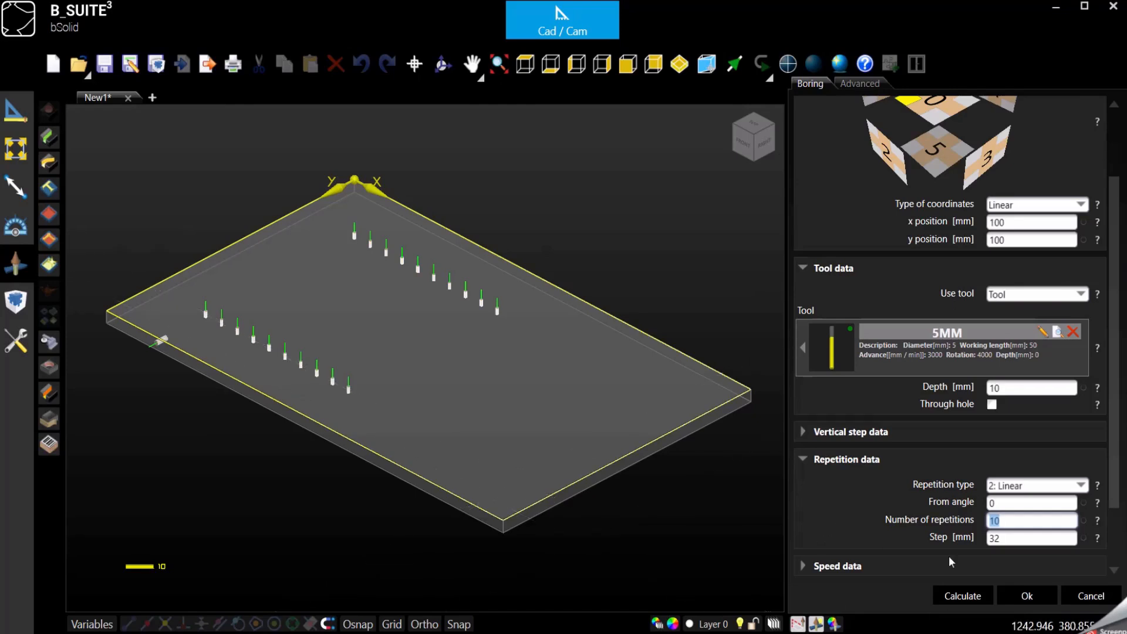
pyautogui.write('0')
pyautogui.write('l')
pyautogui.write('px')
pyautogui.write('-200')
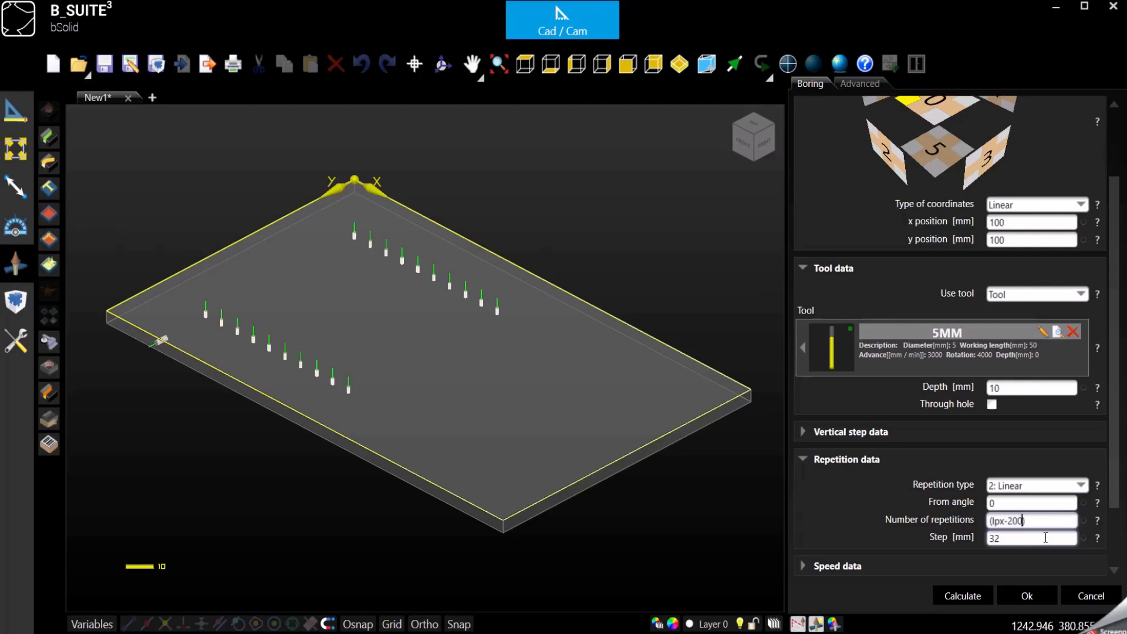
pyautogui.doubleClick(1028, 223)
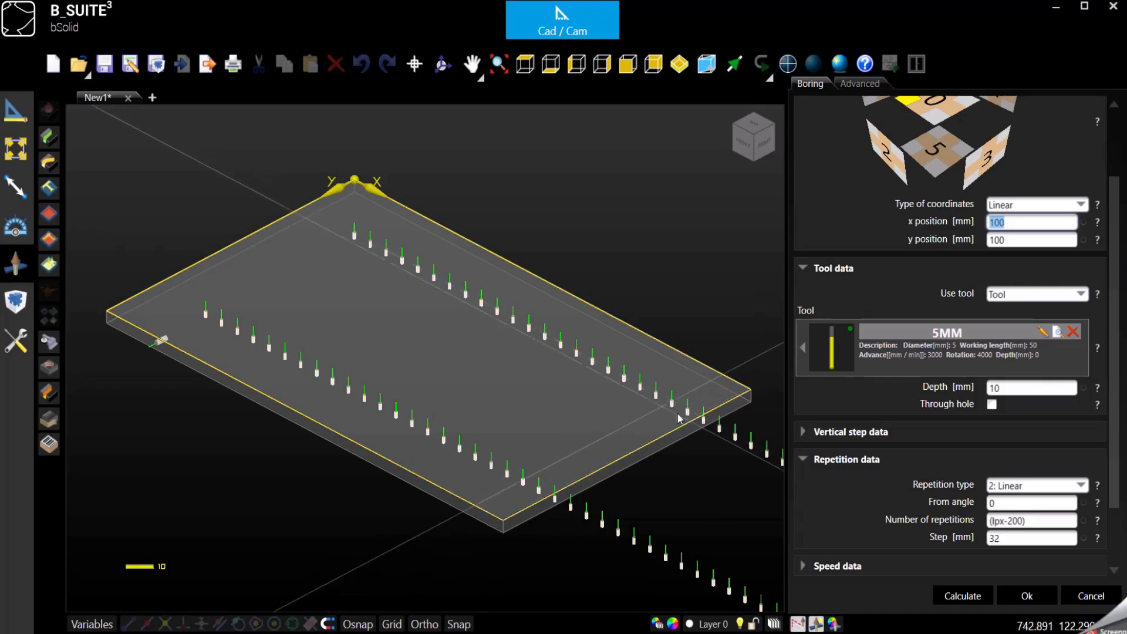
pyautogui.click(1026, 520)
pyautogui.click(1027, 521)
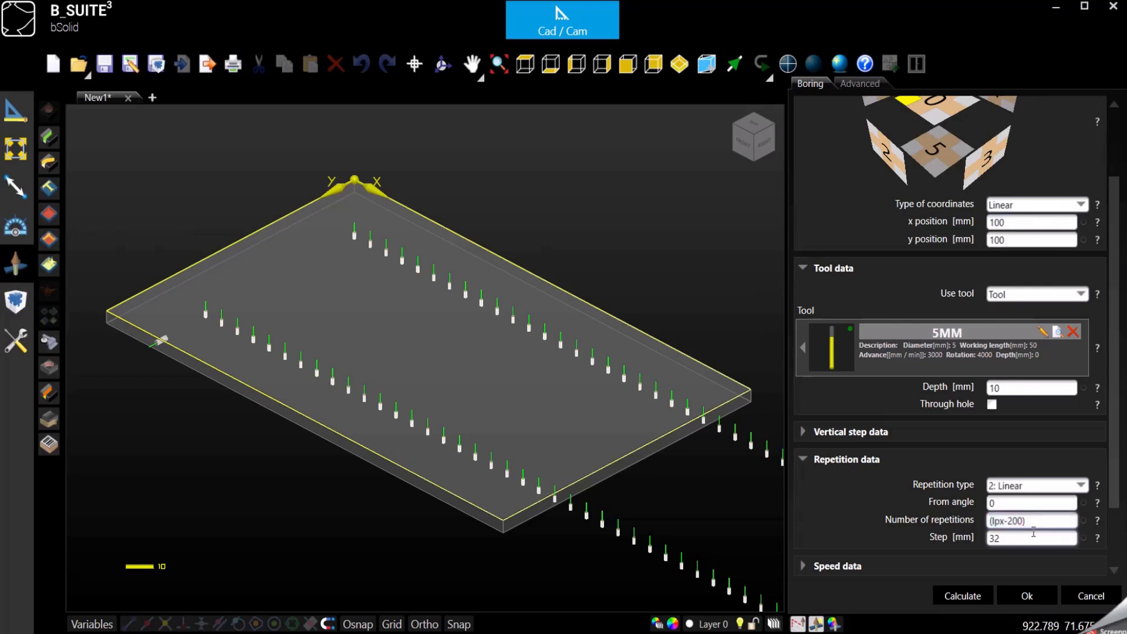
pyautogui.write('/32')
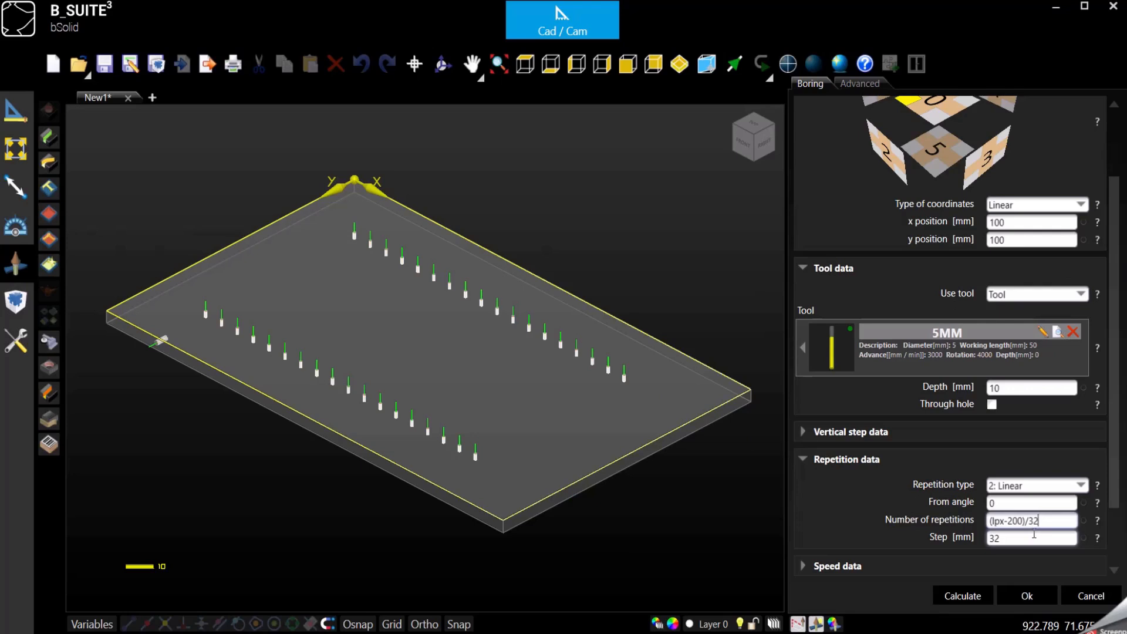
pyautogui.write('+1')
pyautogui.press('Tab')
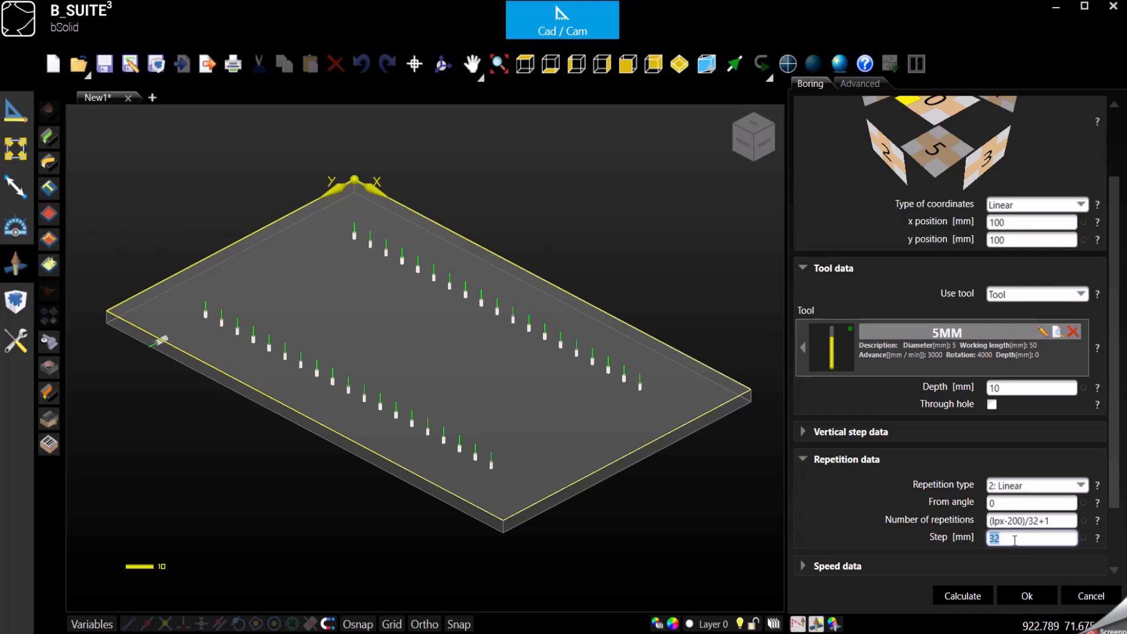
pyautogui.write('64')
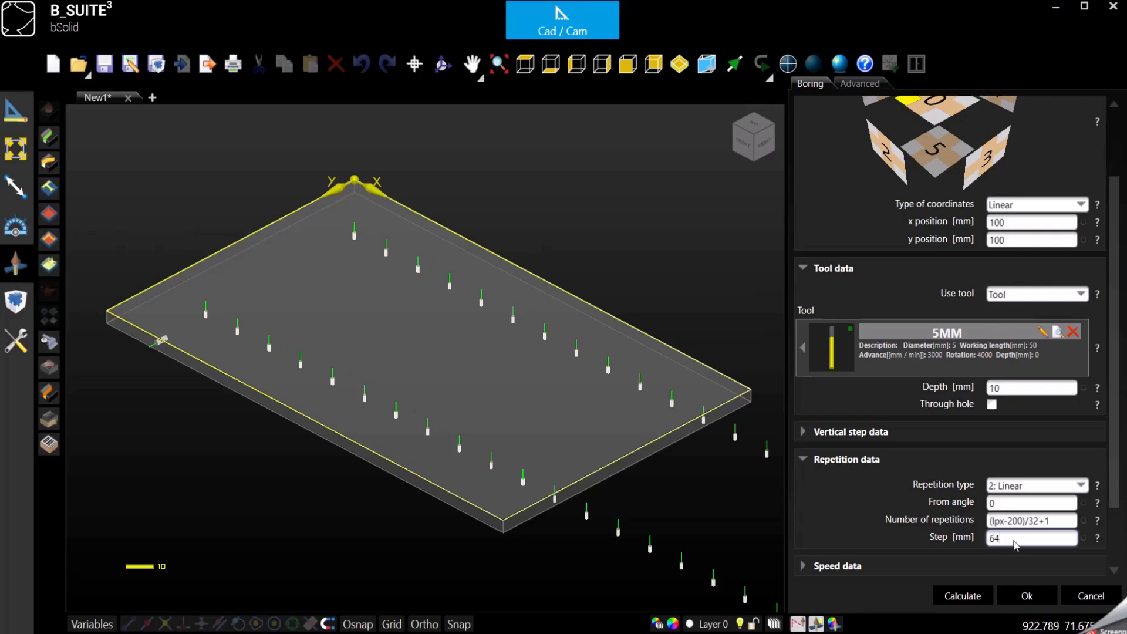
# Step: Change the repetition formula to (lpx-200)/62+1 and confirm the boring operation
pyautogui.click(1037, 526)
pyautogui.click(1037, 521)
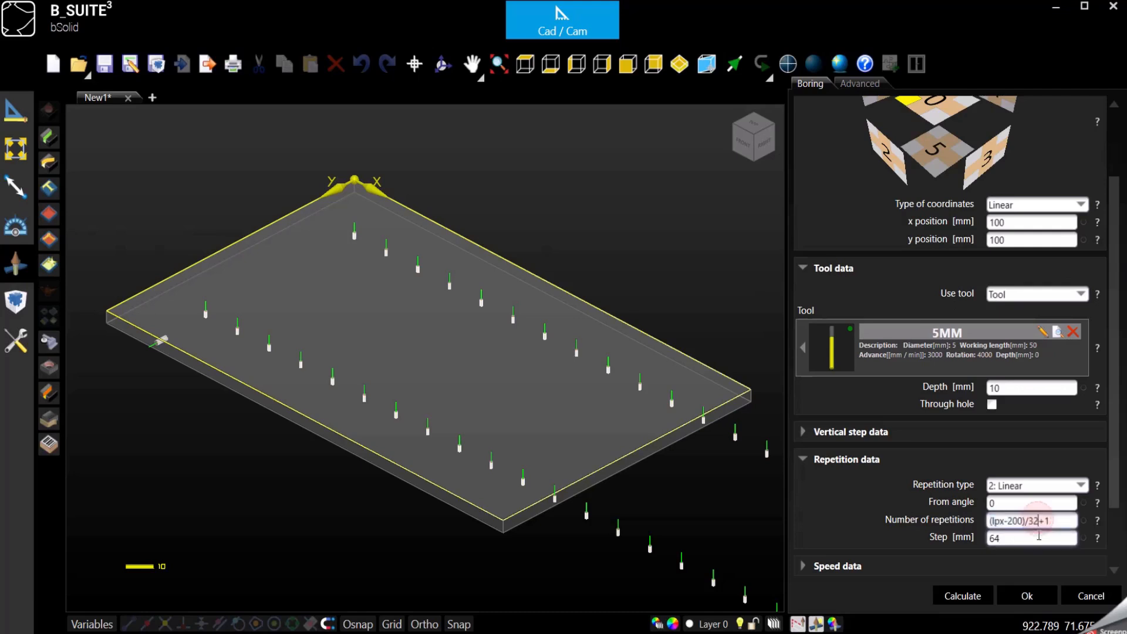
pyautogui.press('BackSpace')
pyautogui.press('BackSpace')
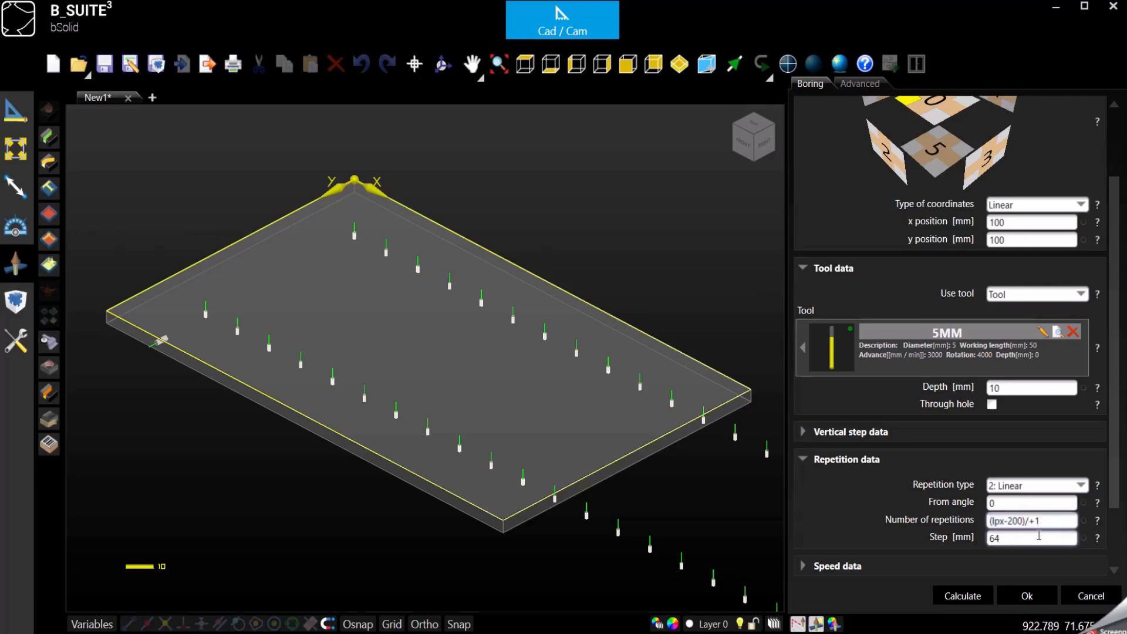
pyautogui.write('62')
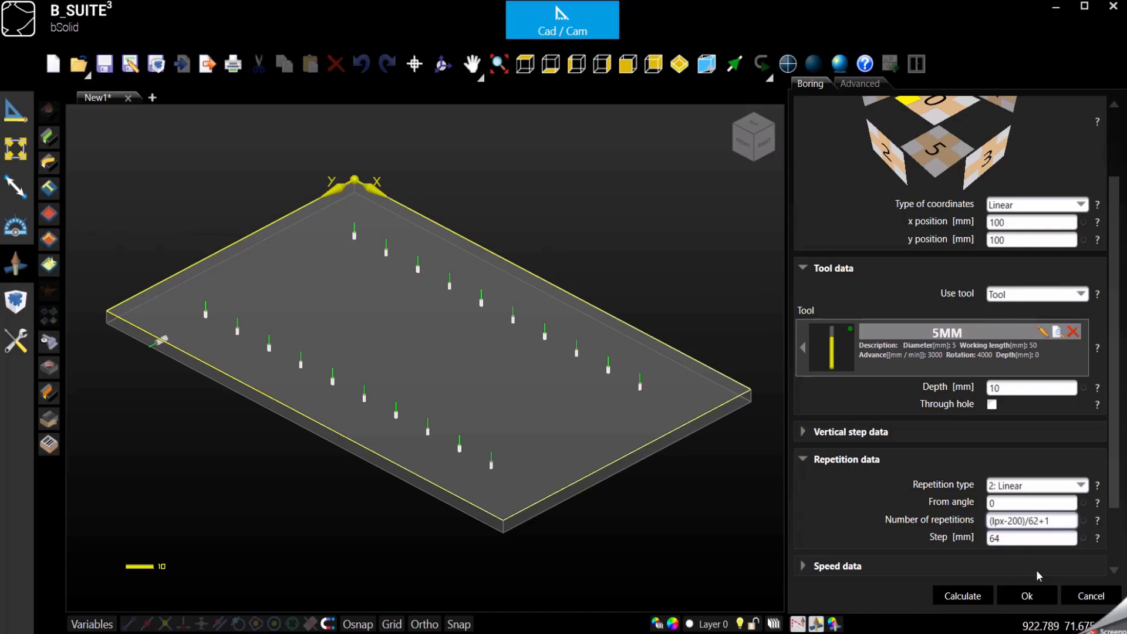
pyautogui.click(1020, 598)
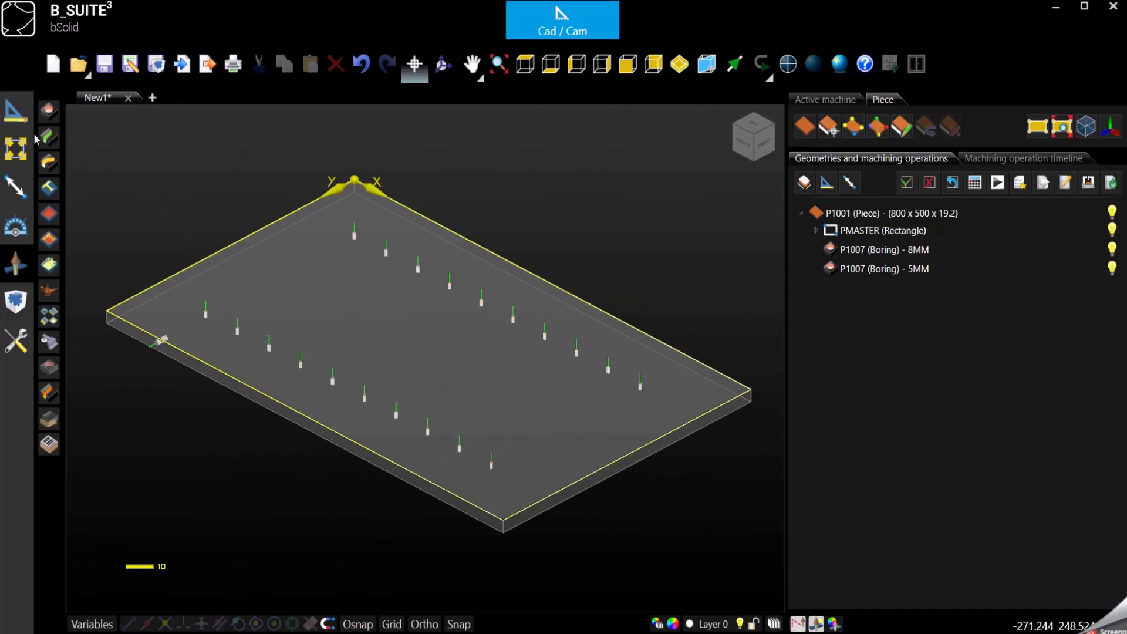
# Step: Open the piece's properties and change its length to 1500 mm
pyautogui.click(832, 213)
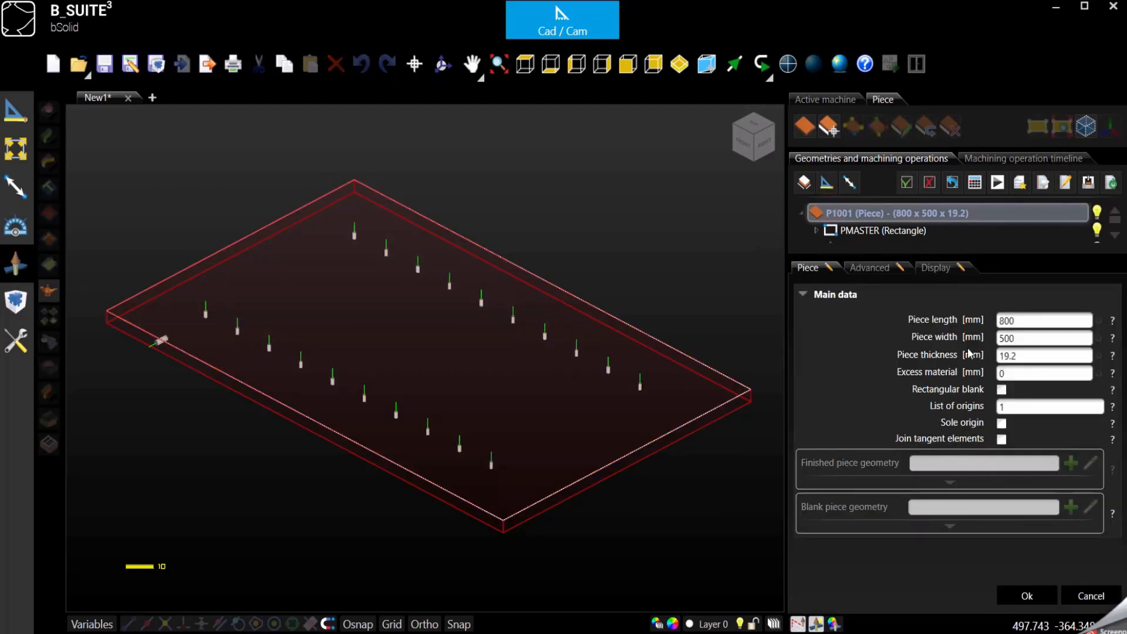
pyautogui.doubleClick(1029, 324)
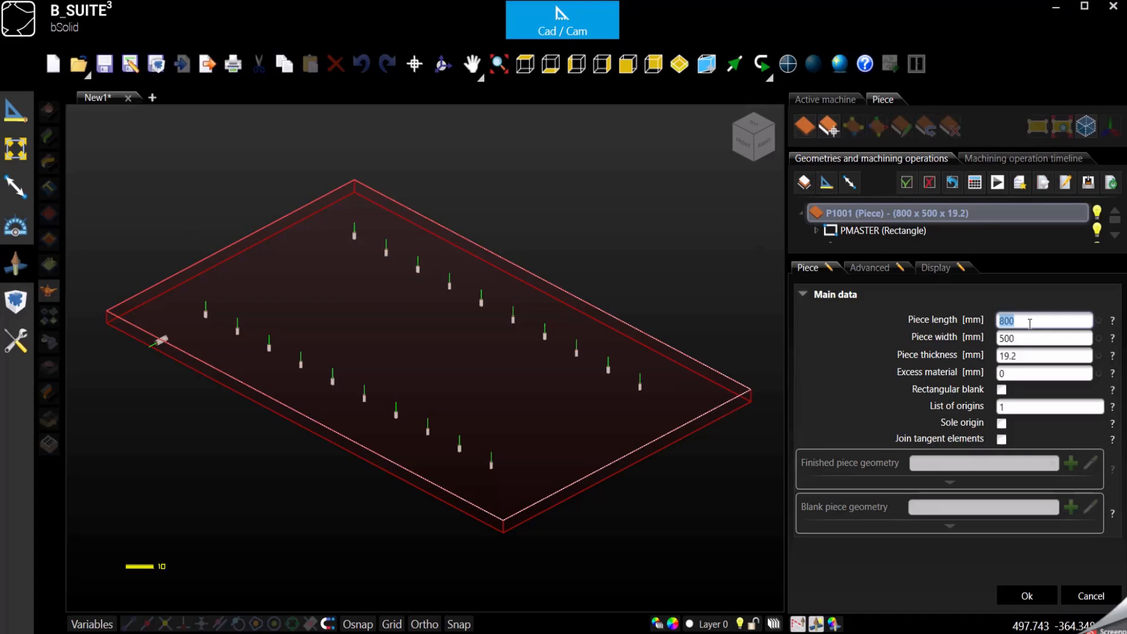
pyautogui.write('1500')
pyautogui.press('Return')
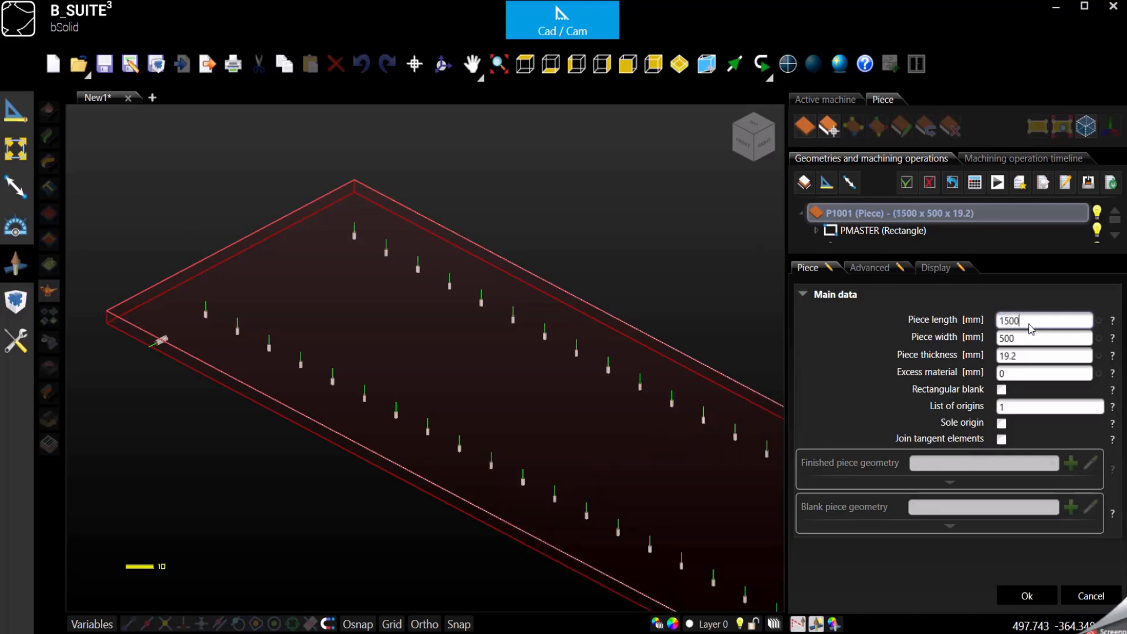
pyautogui.scroll(-2, 269, 208)
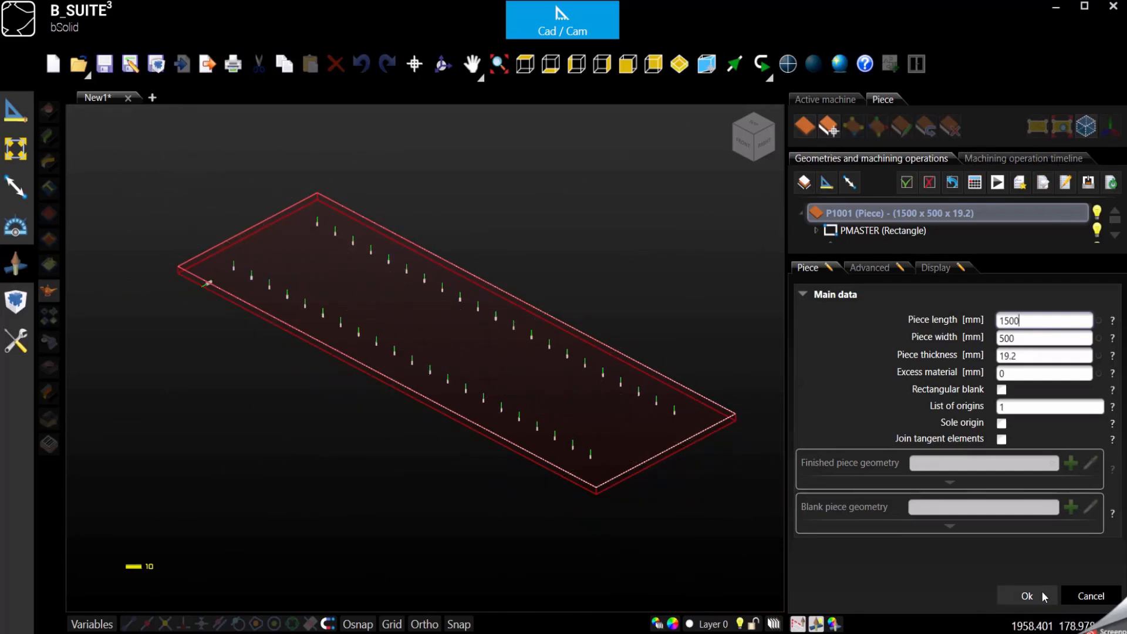
# Step: Apply the new piece length and open the 5MM boring operation for editing
pyautogui.click(1001, 595)
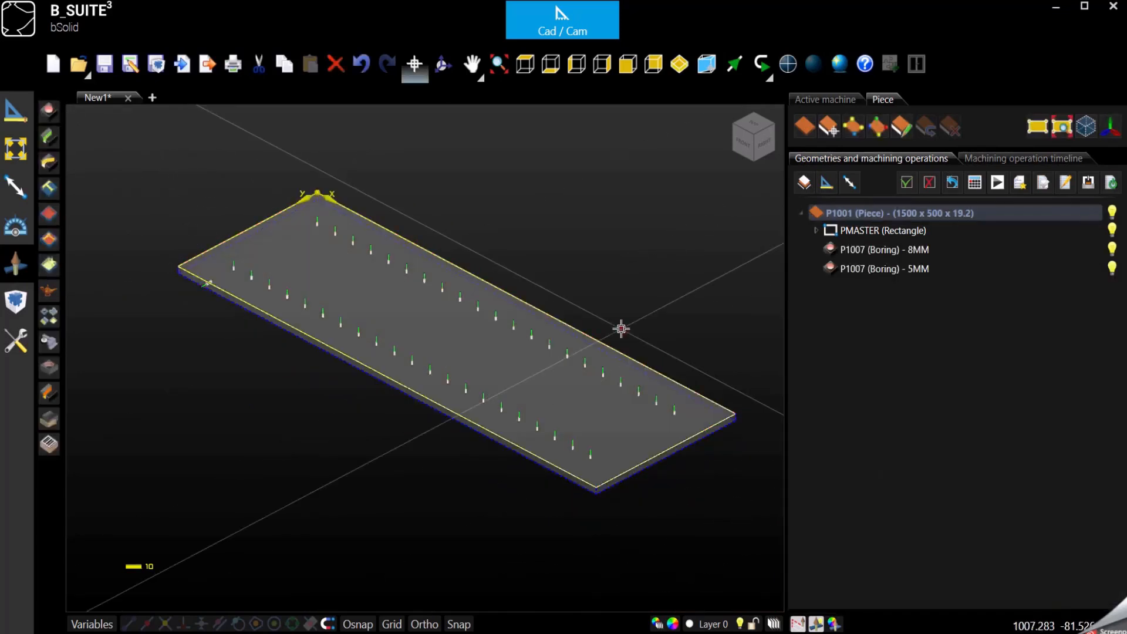
pyautogui.click(873, 270)
pyautogui.doubleClick(873, 268)
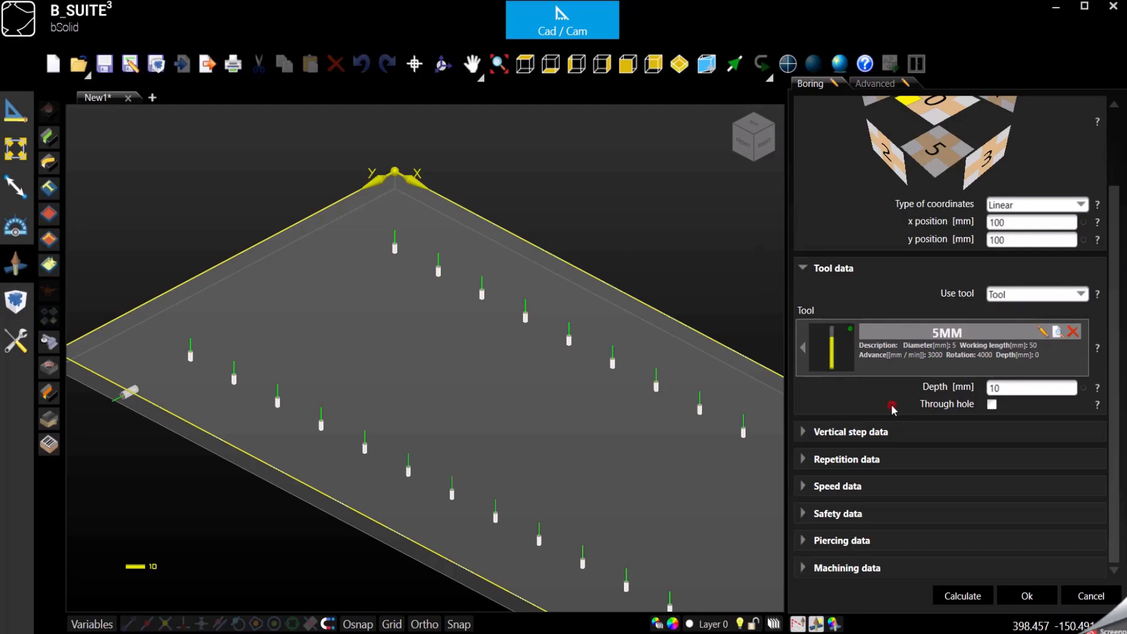
pyautogui.scroll(-1, 890, 405)
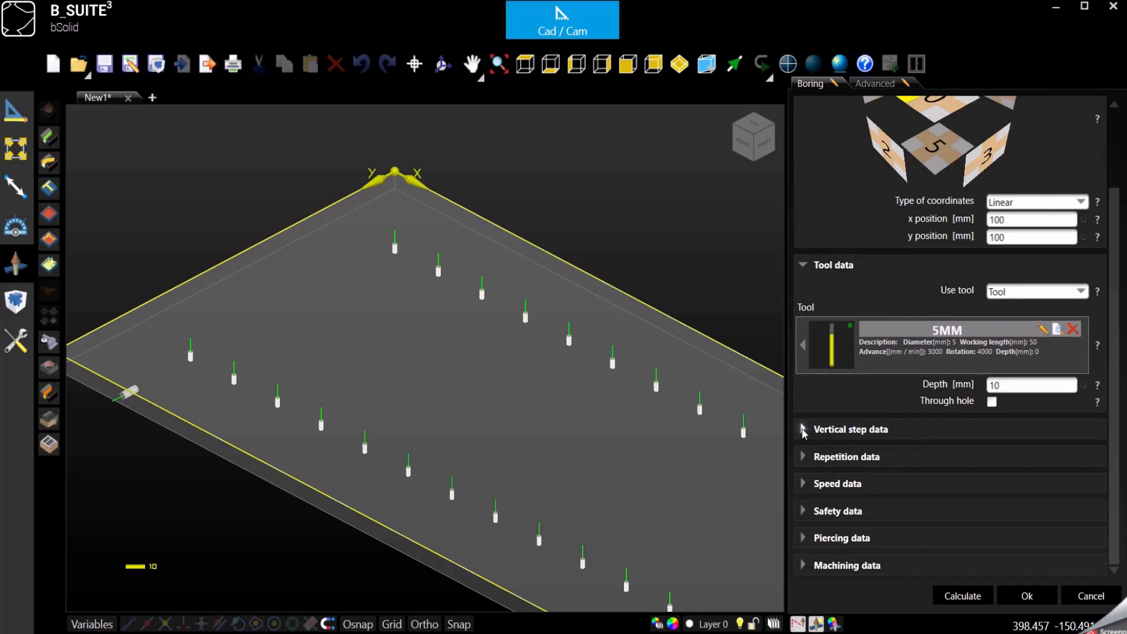
pyautogui.click(802, 431)
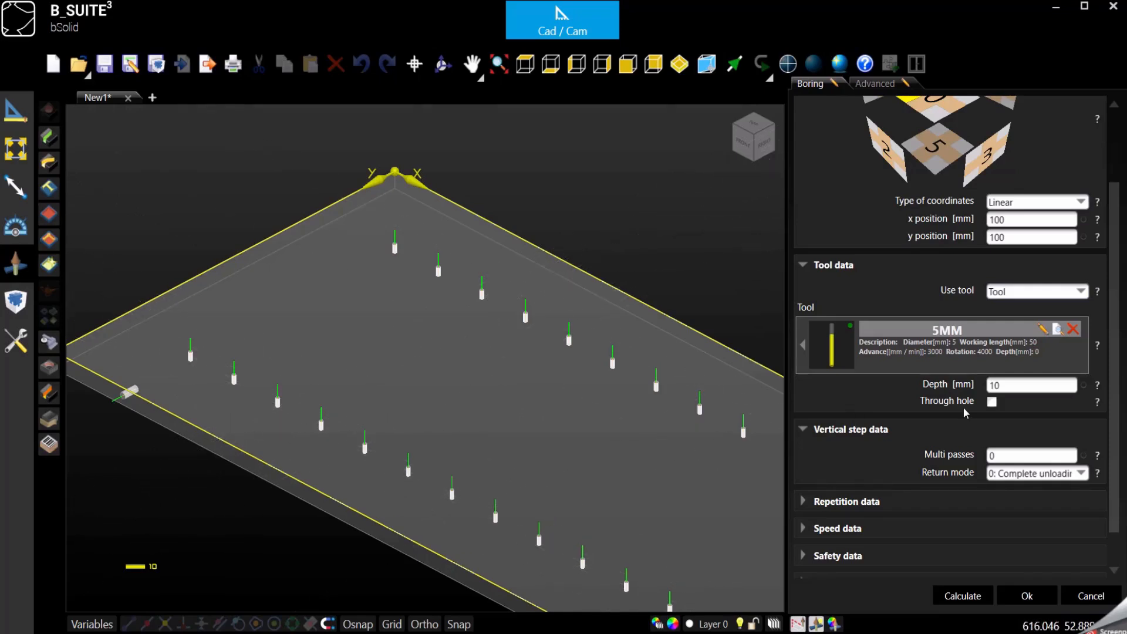
# Step: Set the boring's vertical step multi passes to 2
pyautogui.doubleClick(995, 385)
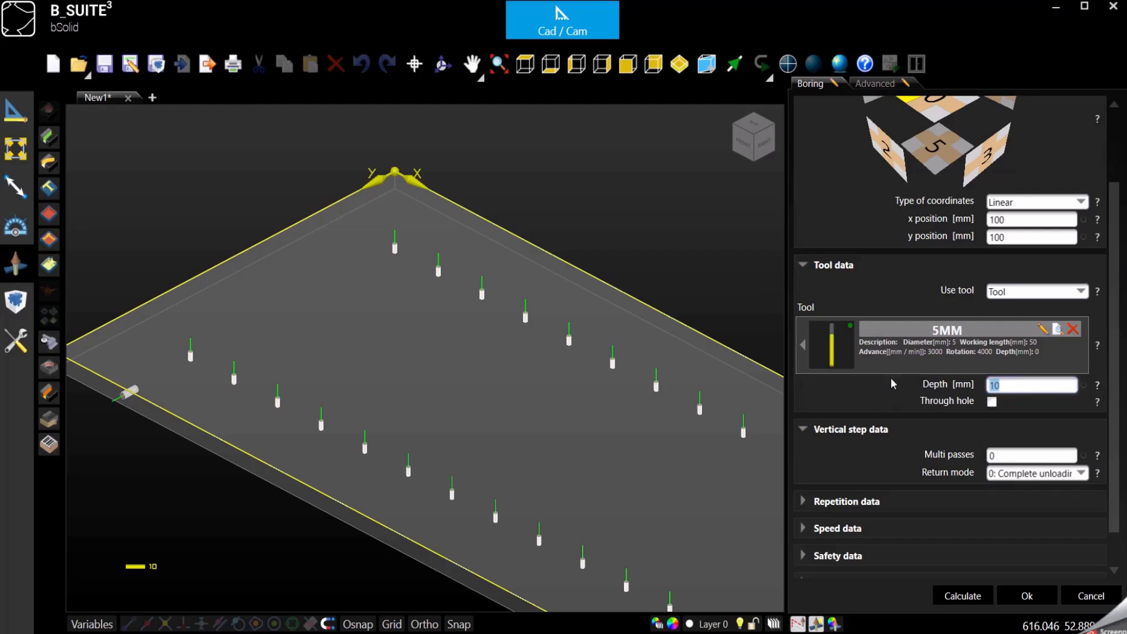
pyautogui.doubleClick(1017, 455)
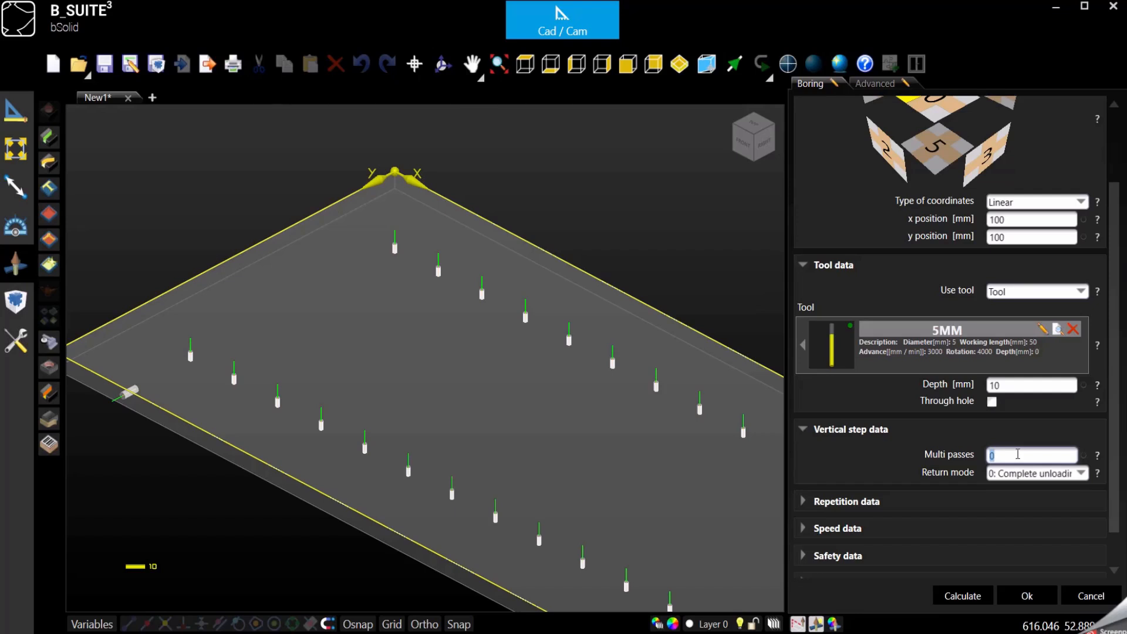
pyautogui.write('2')
pyautogui.click(938, 448)
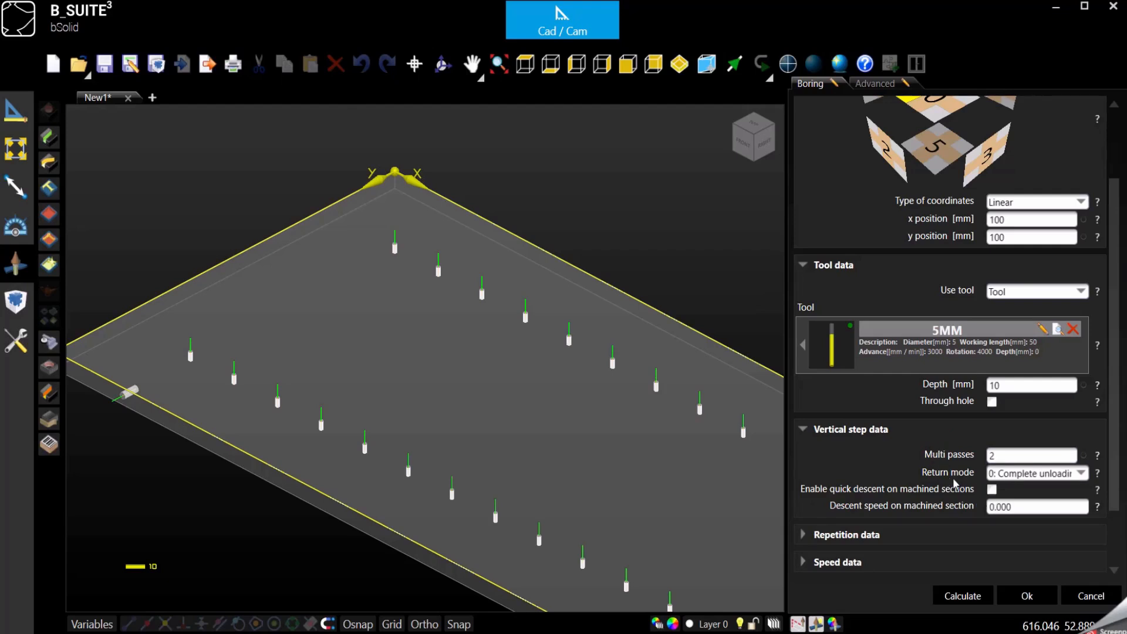
# Step: Set the return mode to 2: Unload at user defined position with an unload position of 3 mm
pyautogui.click(1040, 475)
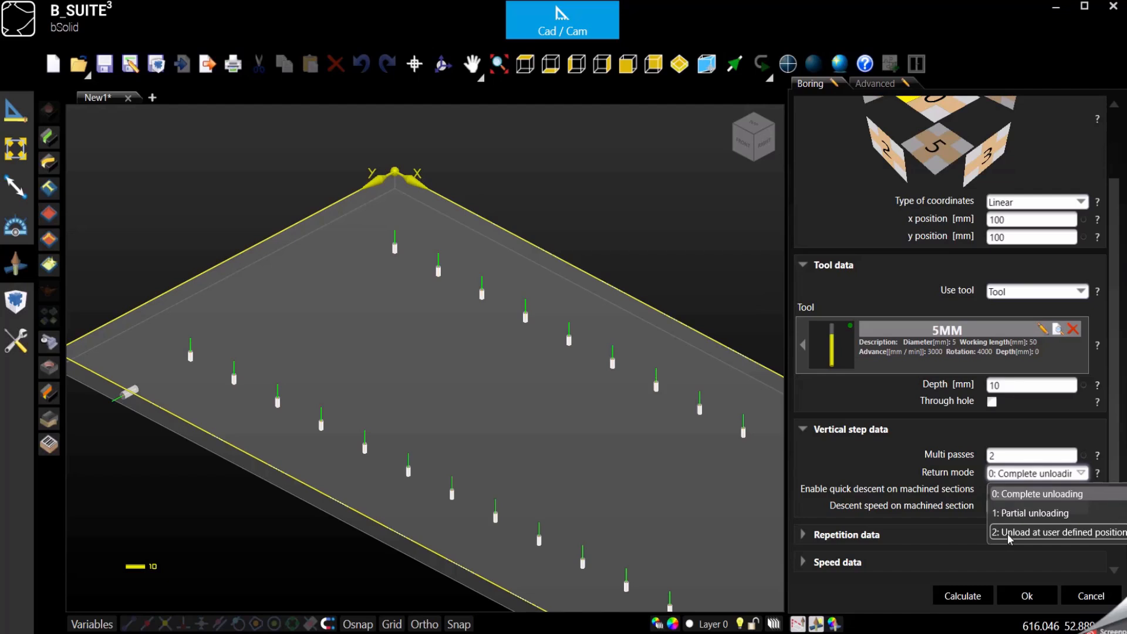
pyautogui.click(1091, 535)
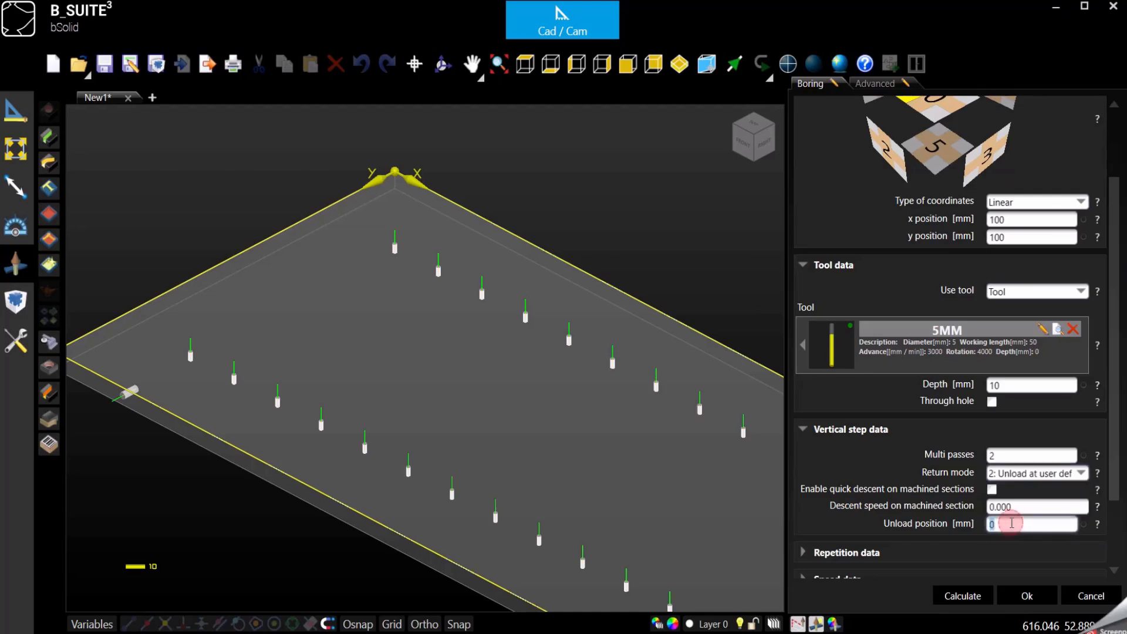
pyautogui.click(989, 525)
pyautogui.write('3')
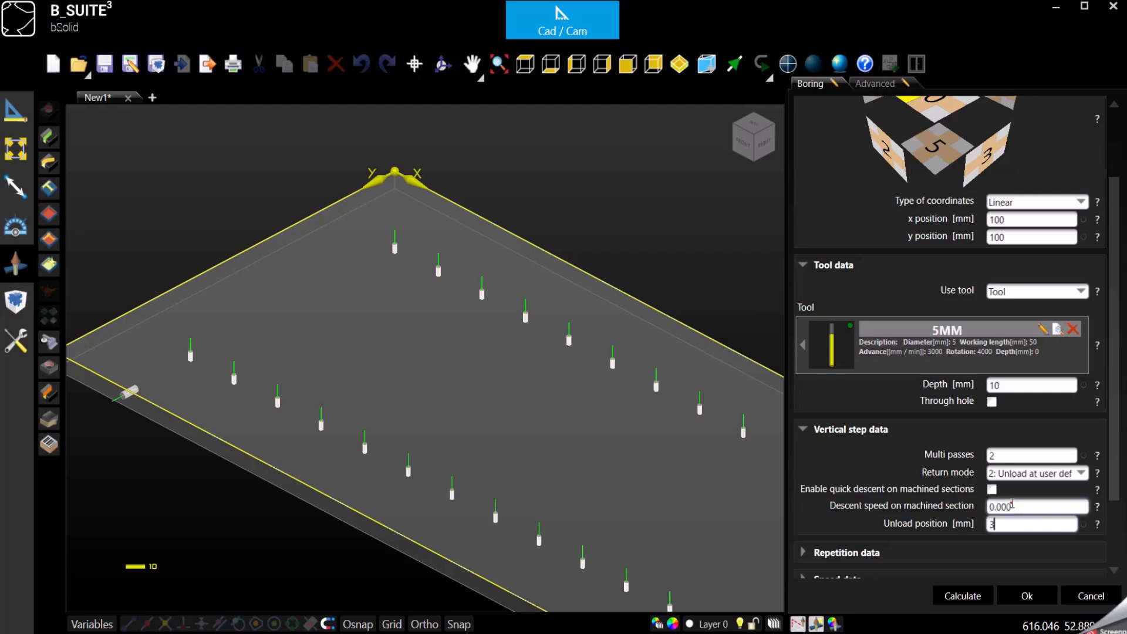
# Step: Examine the boring's speed data fields
pyautogui.scroll(-3, 920, 492)
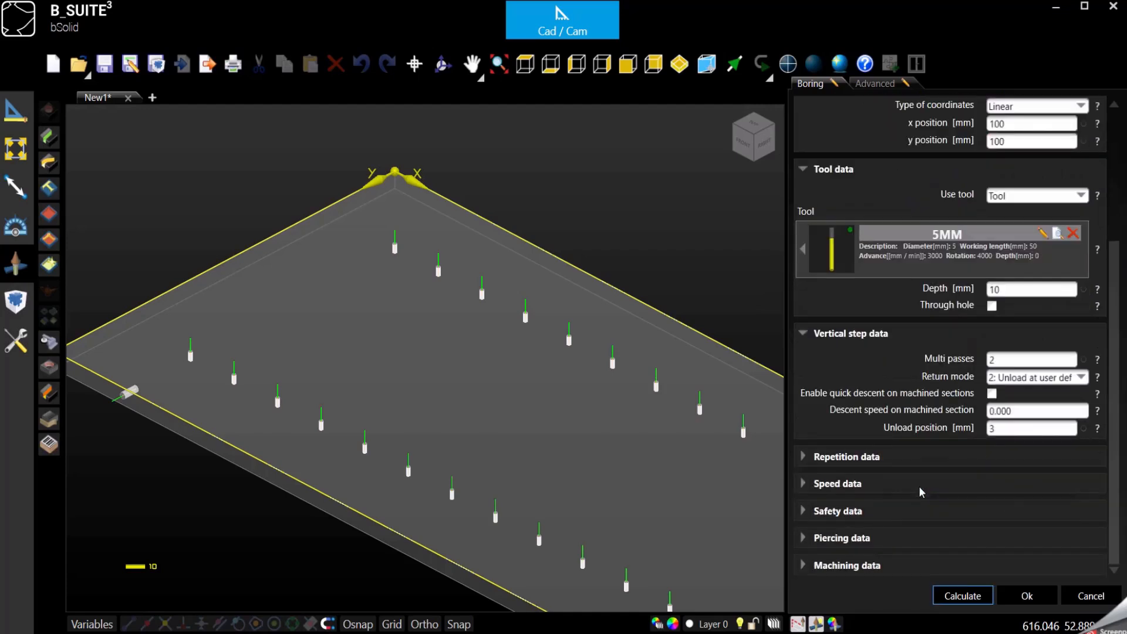
pyautogui.click(803, 483)
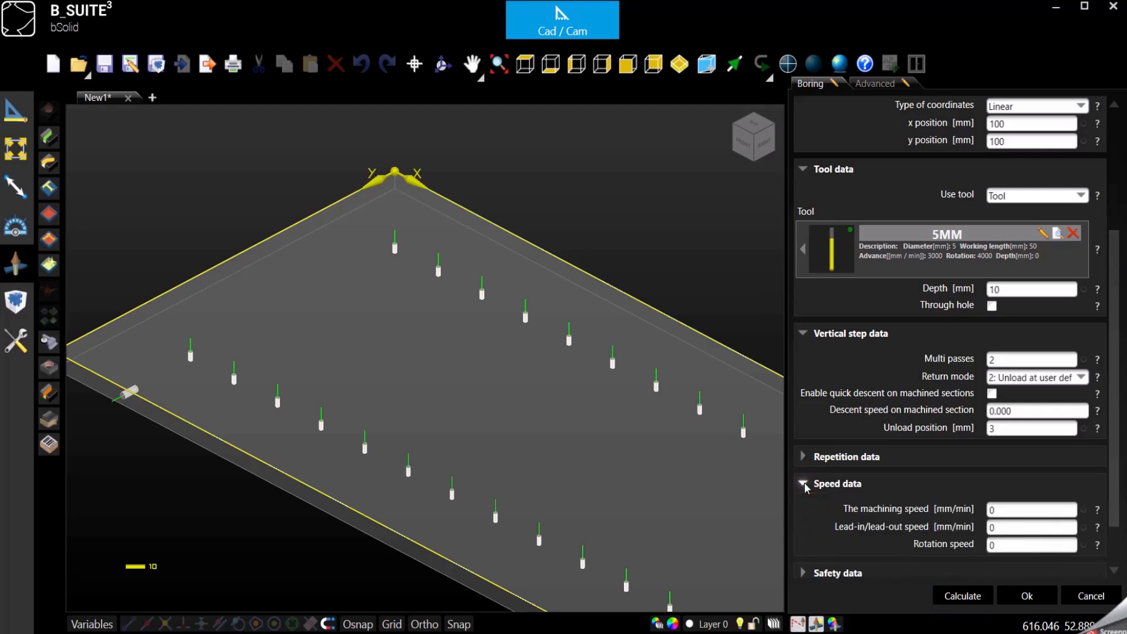
pyautogui.click(1005, 509)
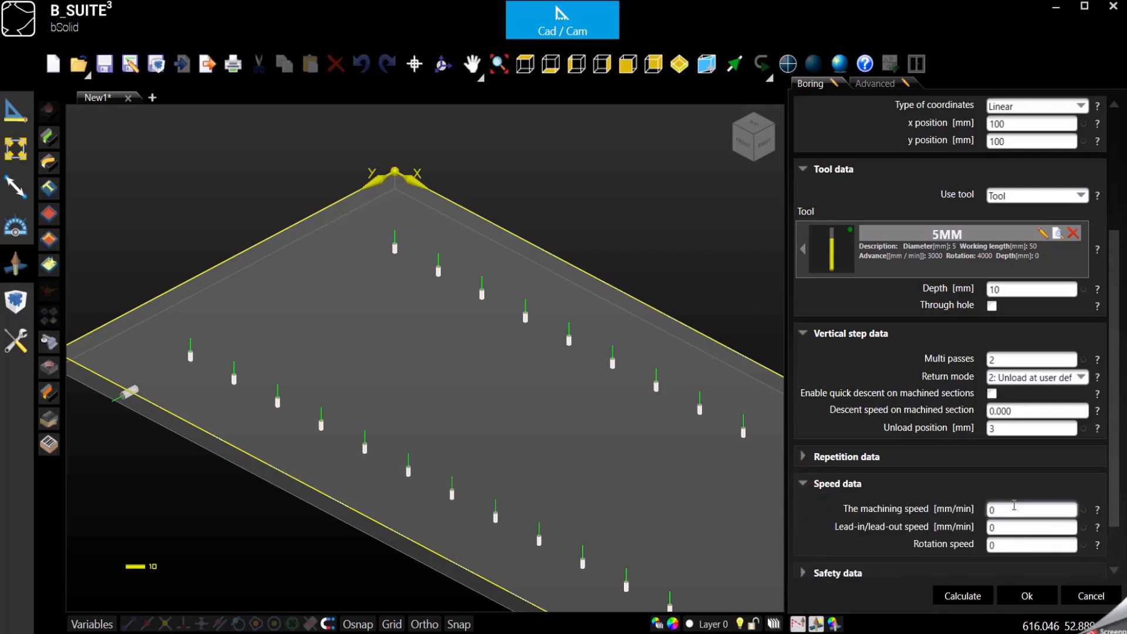
pyautogui.click(1004, 544)
pyautogui.click(999, 510)
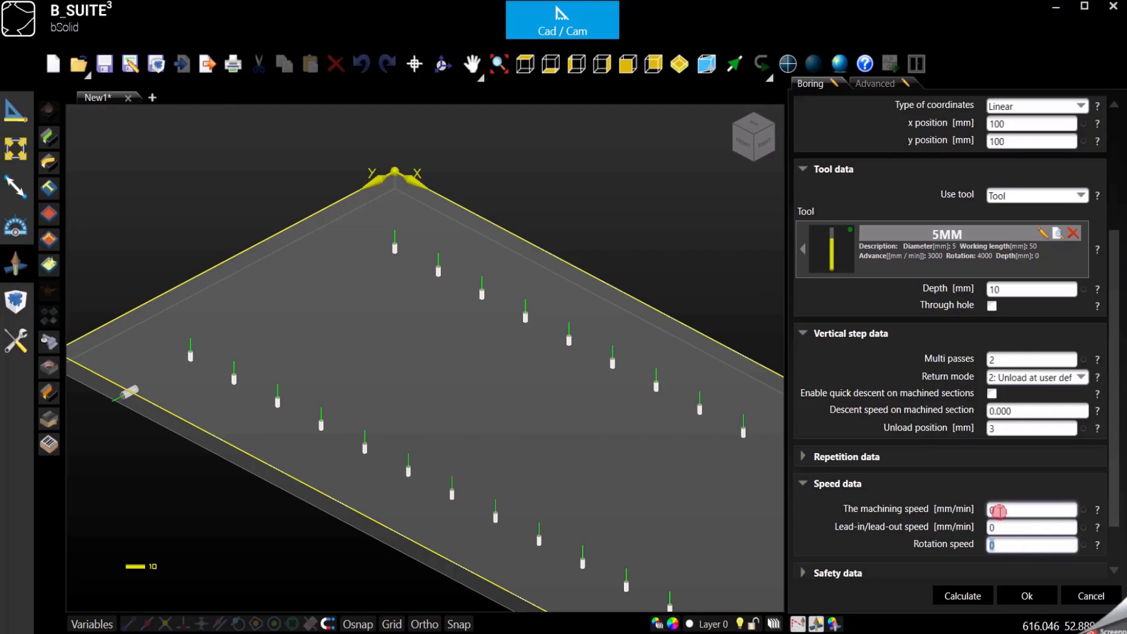
pyautogui.click(1005, 525)
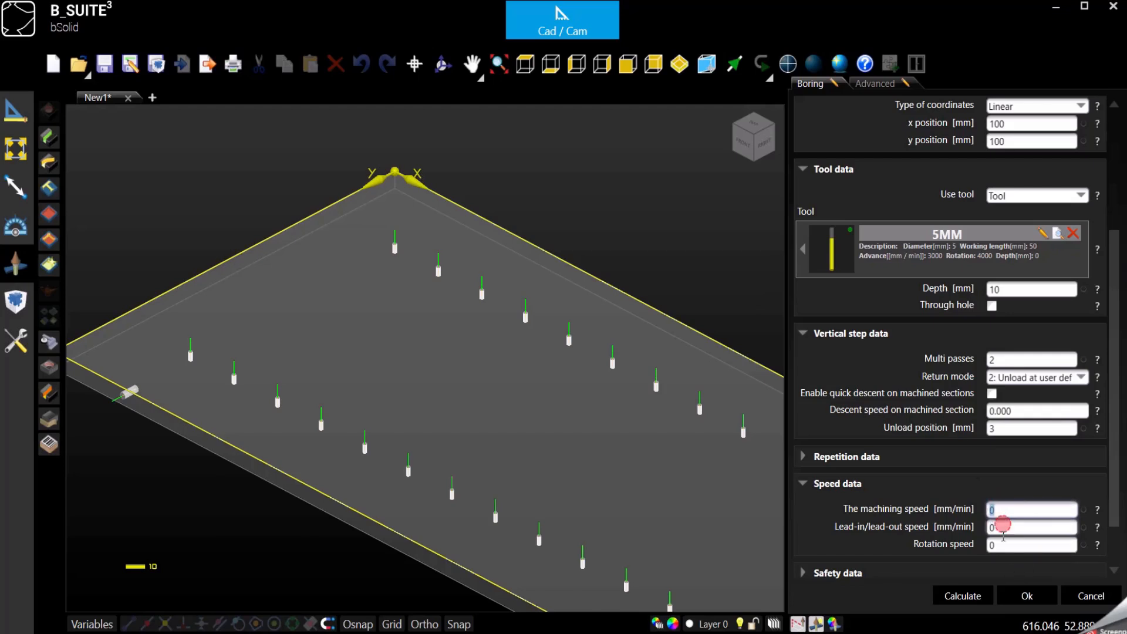
pyautogui.press('Tab')
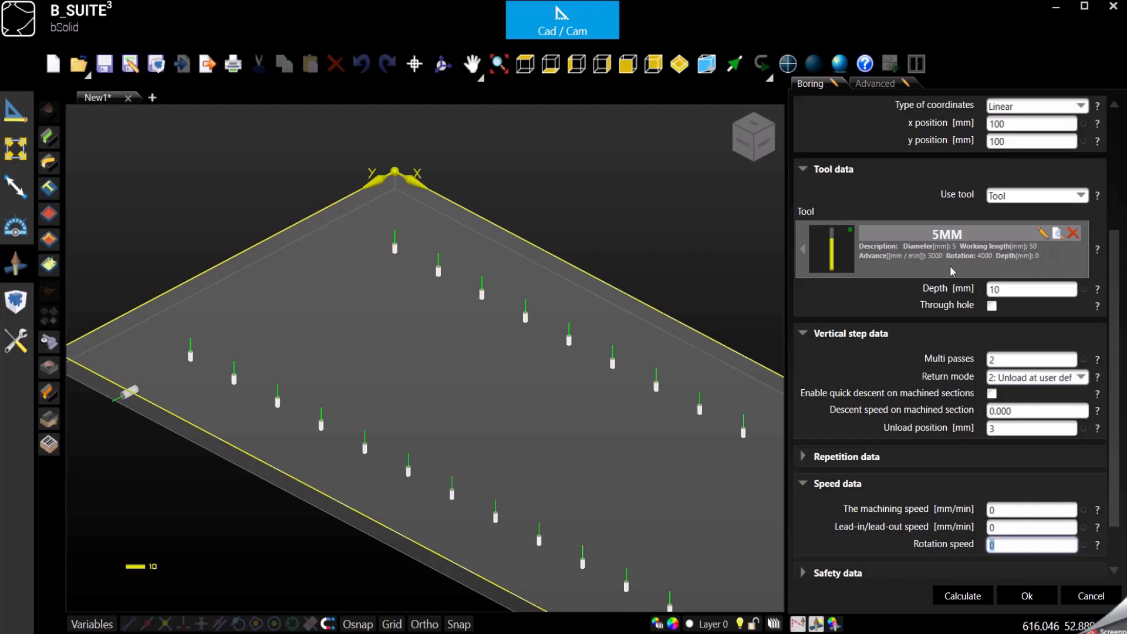
pyautogui.click(1021, 508)
pyautogui.click(1023, 526)
pyautogui.click(1022, 544)
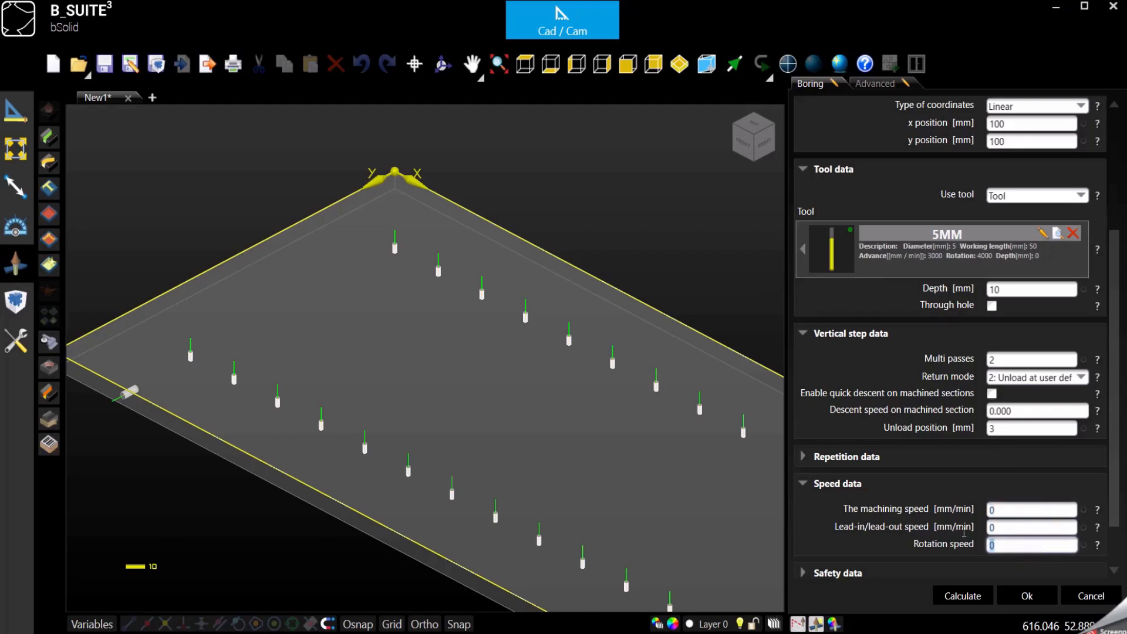
pyautogui.click(1002, 510)
pyautogui.click(1005, 527)
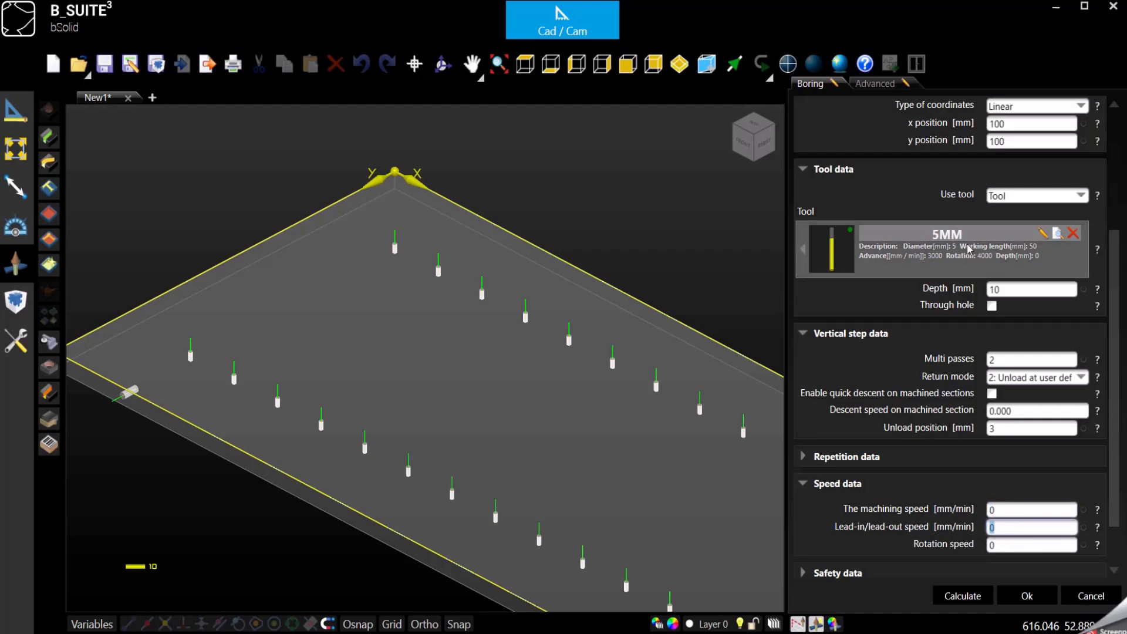
pyautogui.click(803, 483)
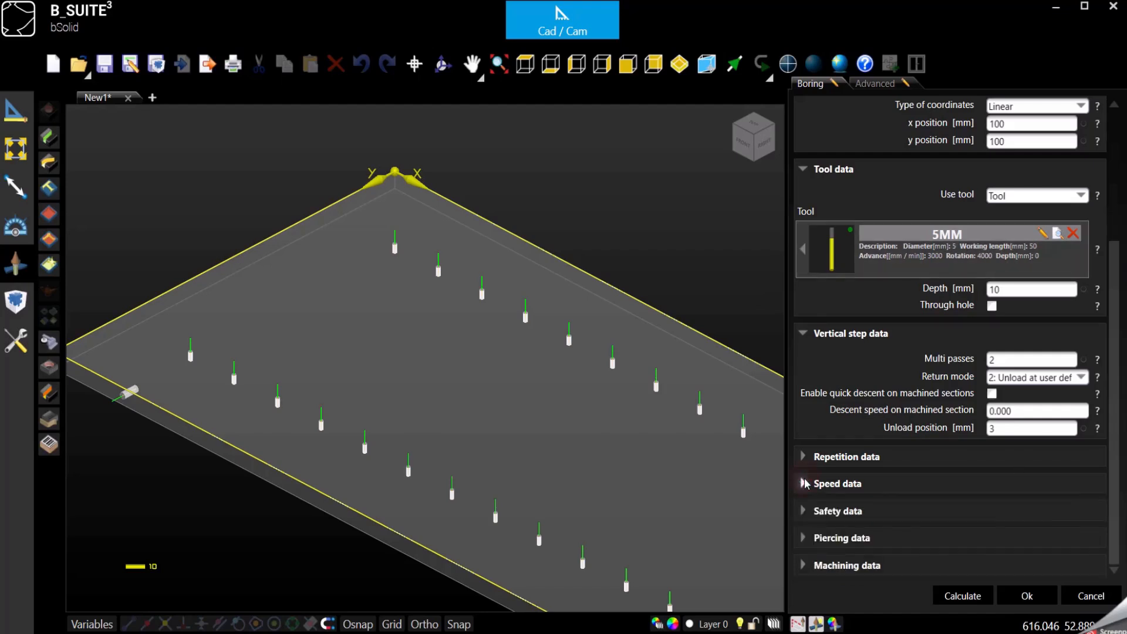
# Step: Disable taking the safety data from the tool for this boring
pyautogui.click(804, 510)
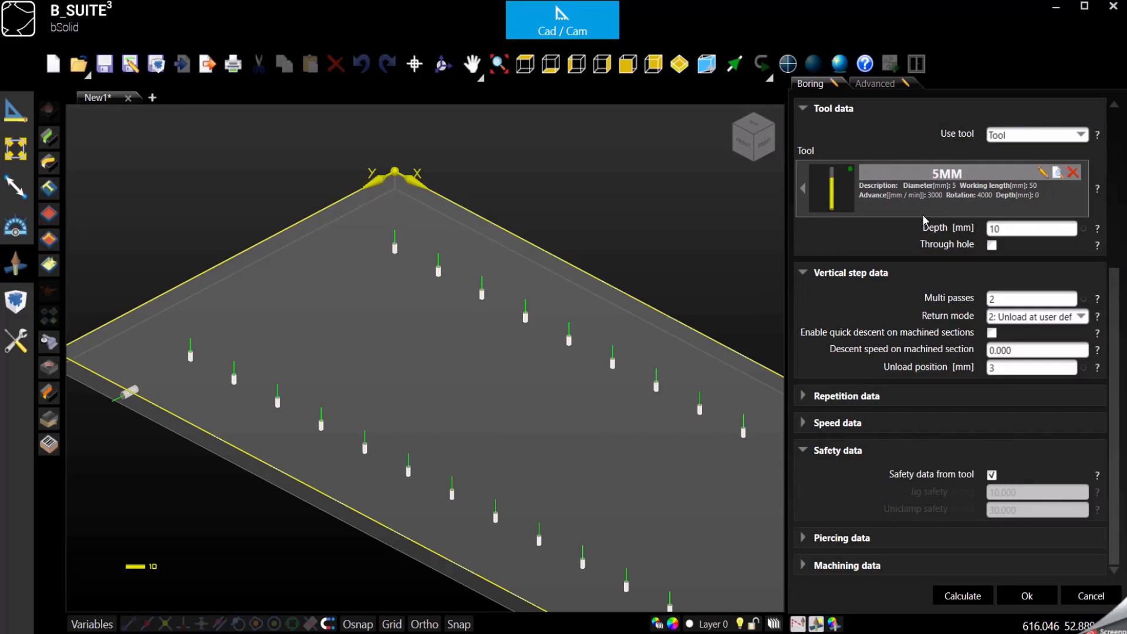
pyautogui.click(991, 475)
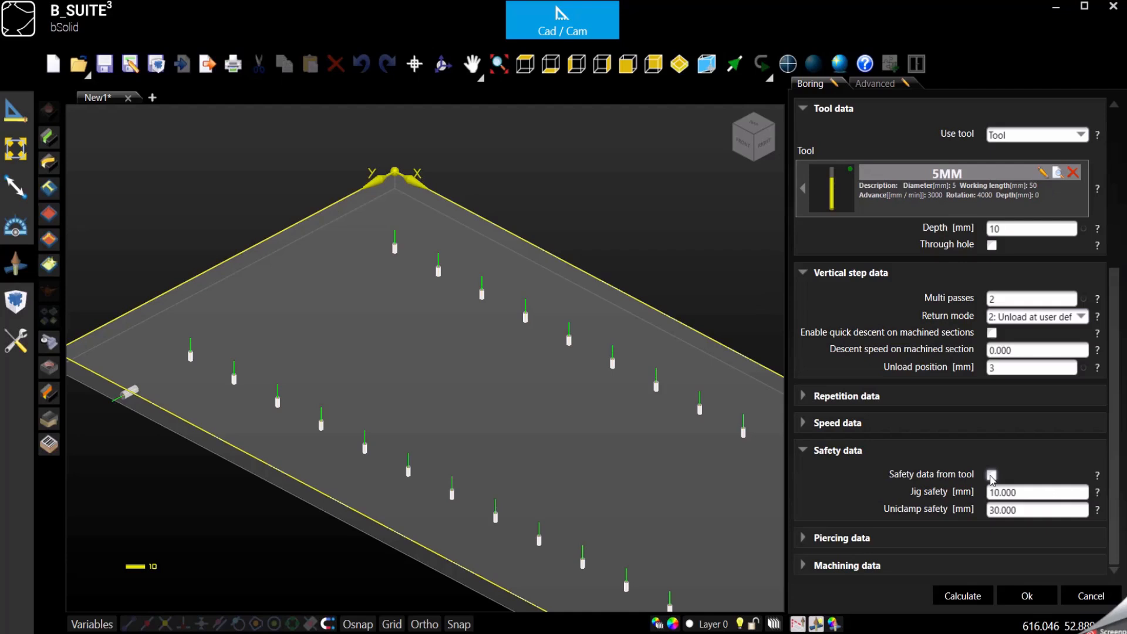
pyautogui.click(1002, 492)
pyautogui.click(1015, 508)
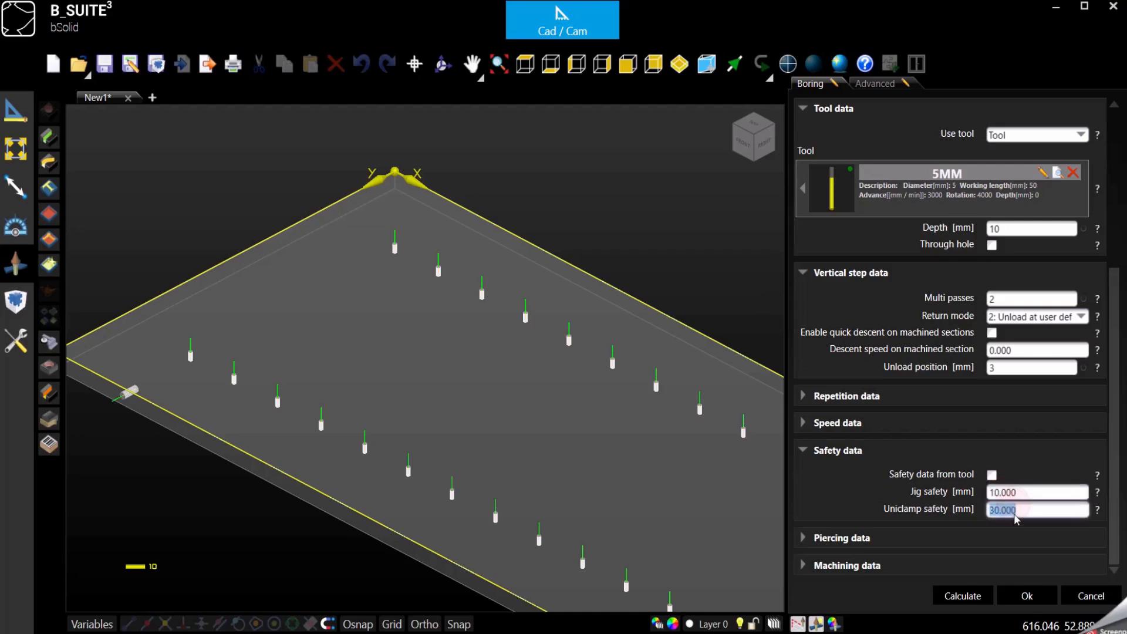
pyautogui.click(1020, 492)
pyautogui.click(1023, 513)
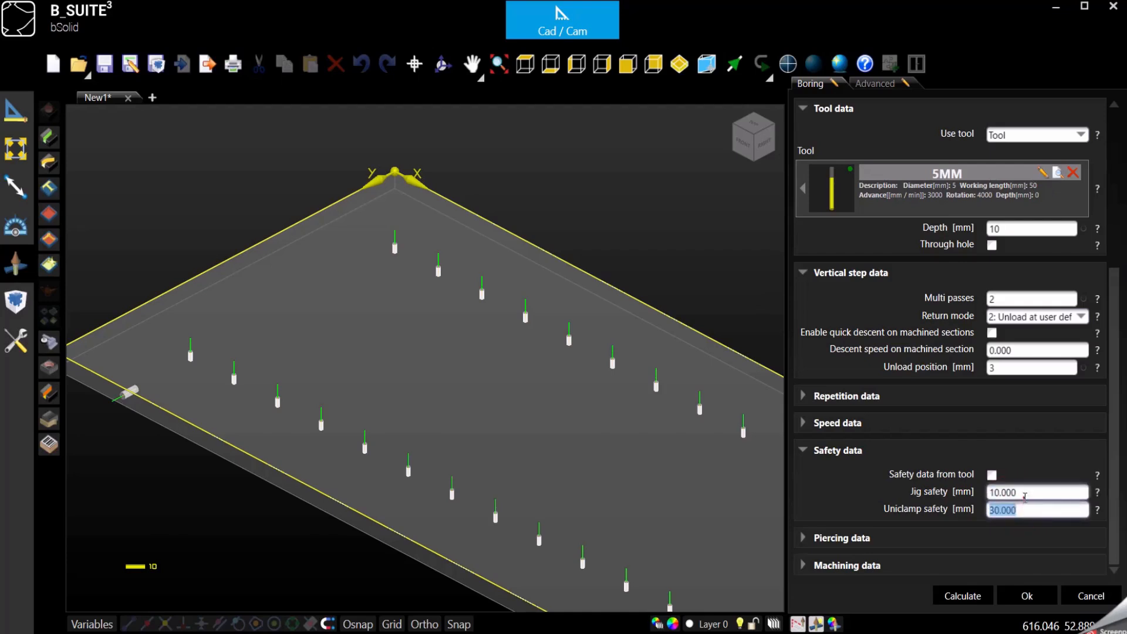
pyautogui.click(1024, 494)
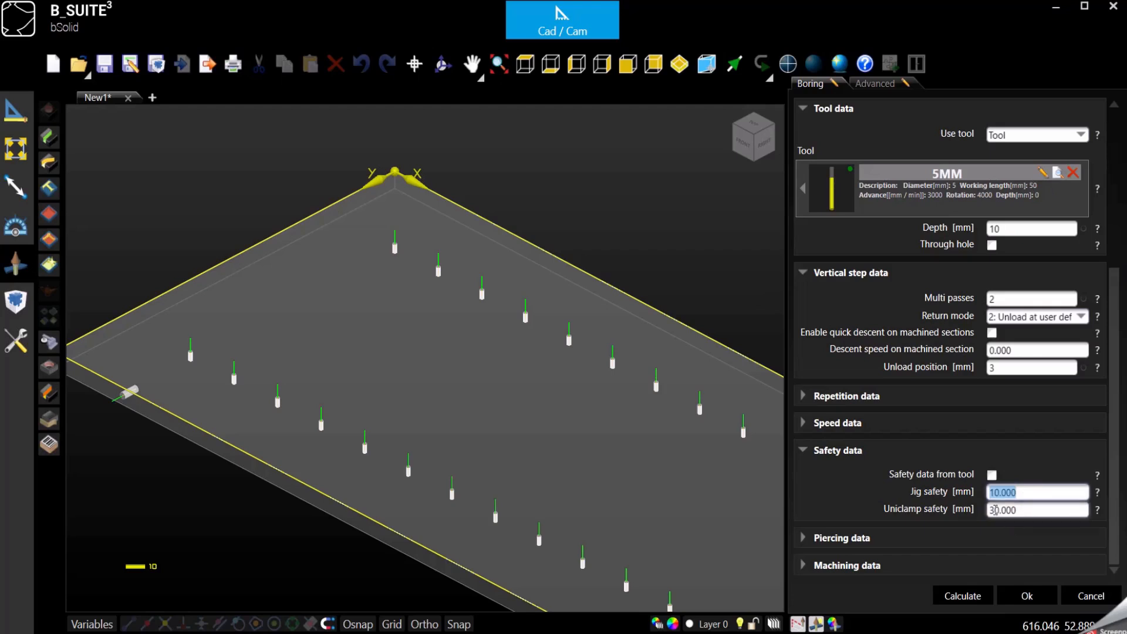
pyautogui.click(802, 450)
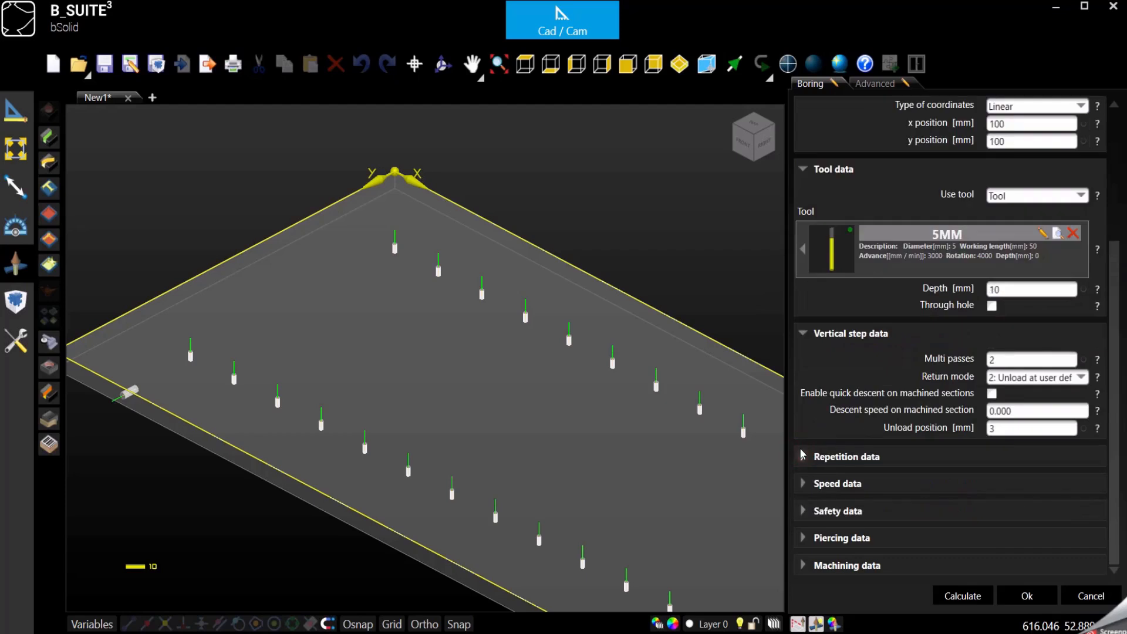
# Step: Set the boring depth to 5 mm and make the holes through holes
pyautogui.click(803, 537)
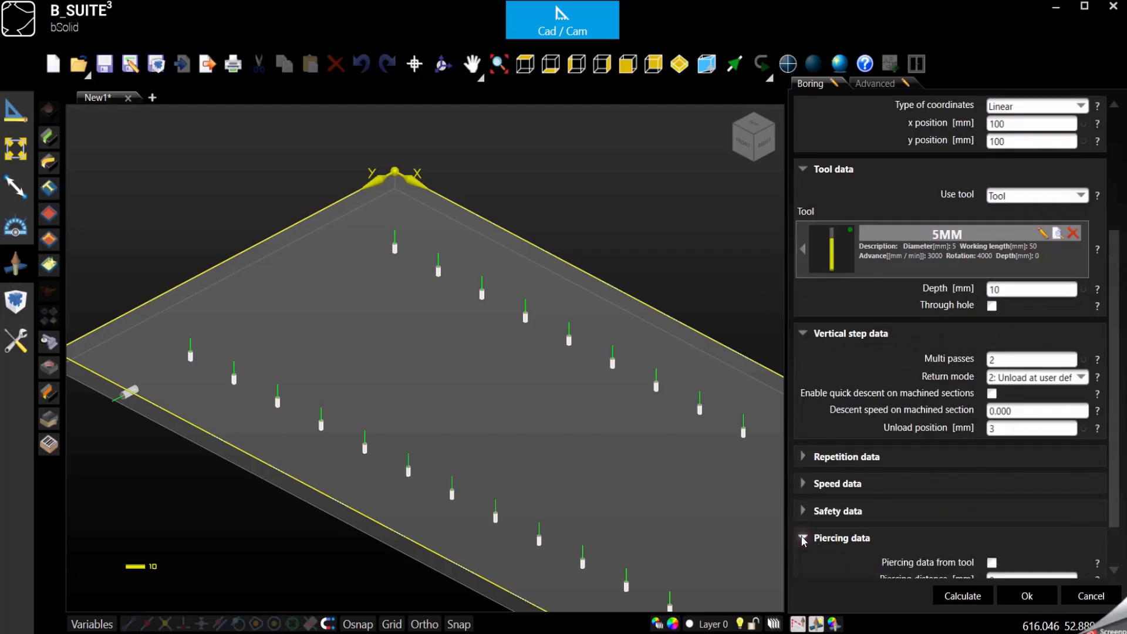
pyautogui.scroll(-1, 803, 540)
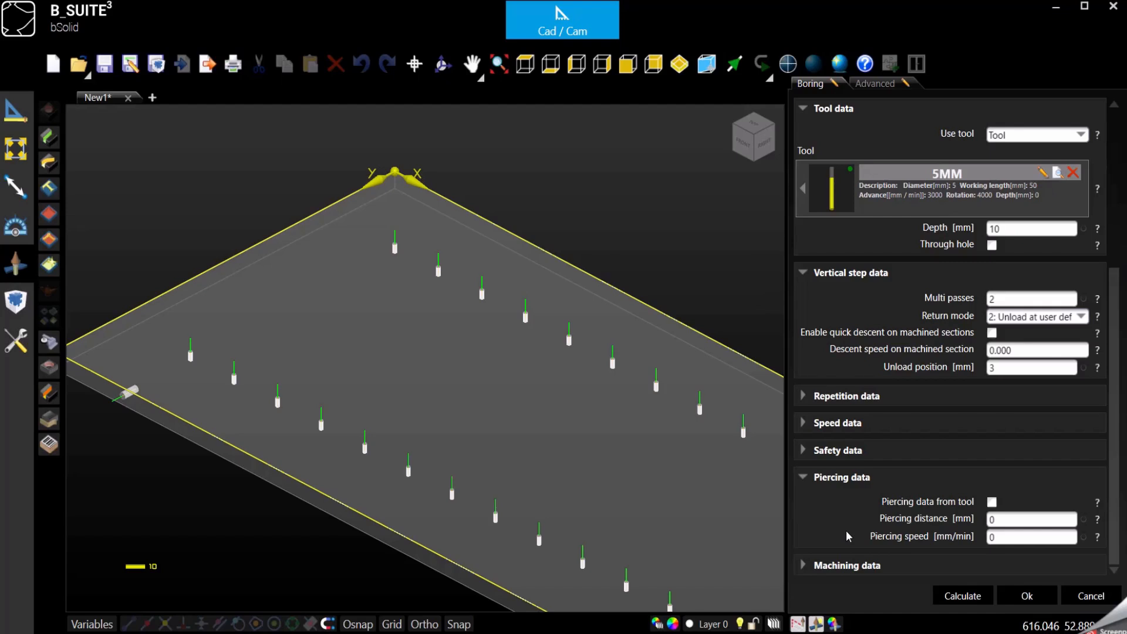
pyautogui.doubleClick(1001, 520)
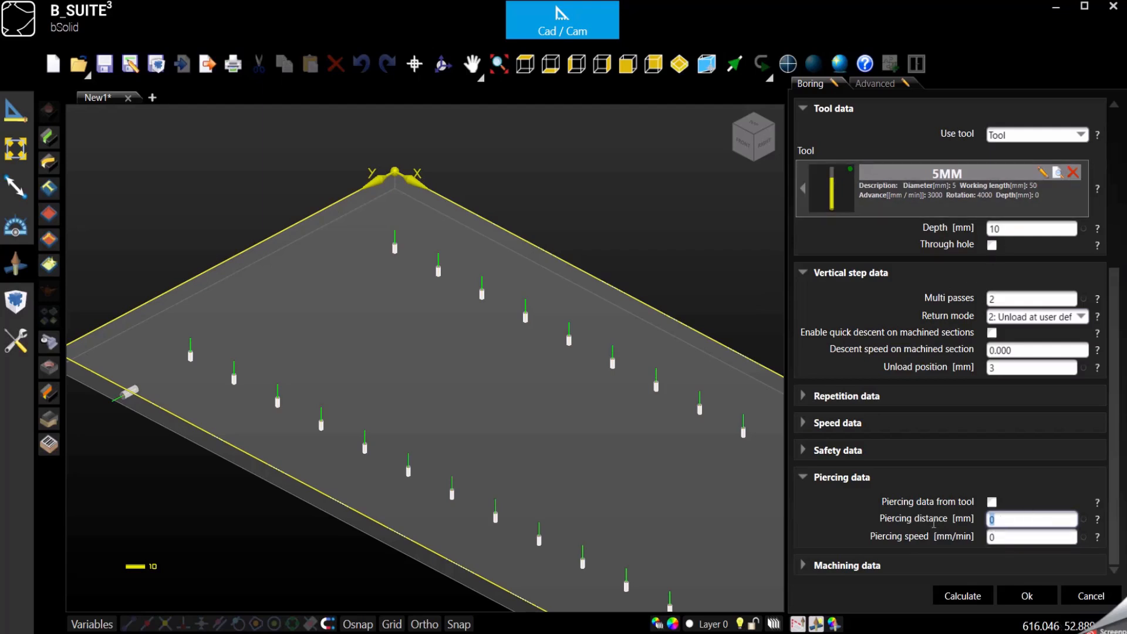
pyautogui.click(1004, 229)
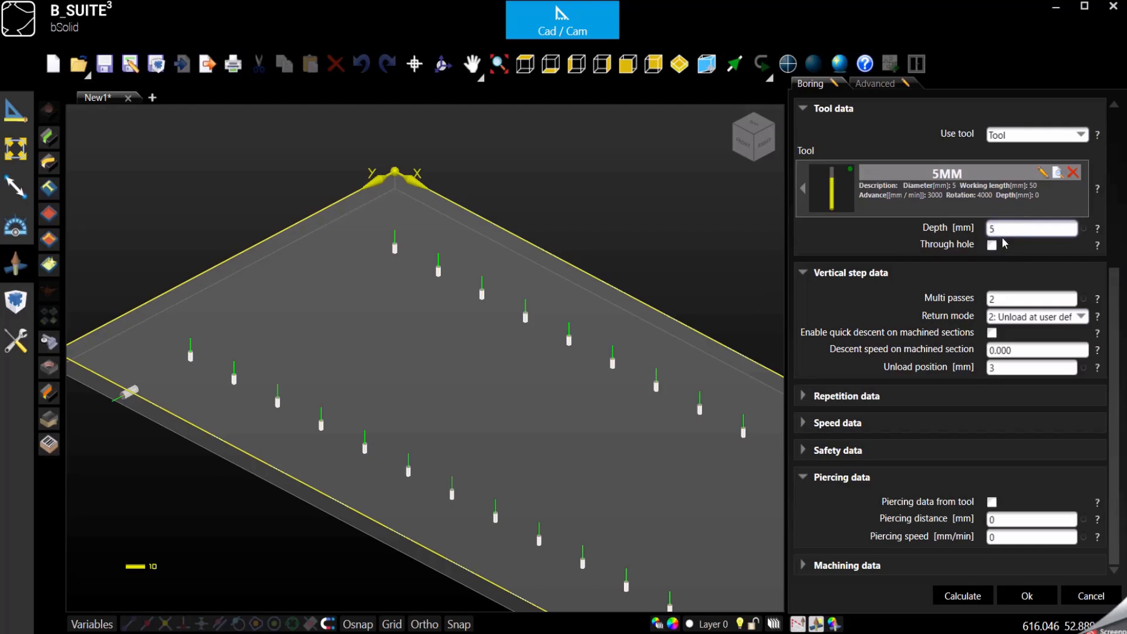
pyautogui.click(992, 245)
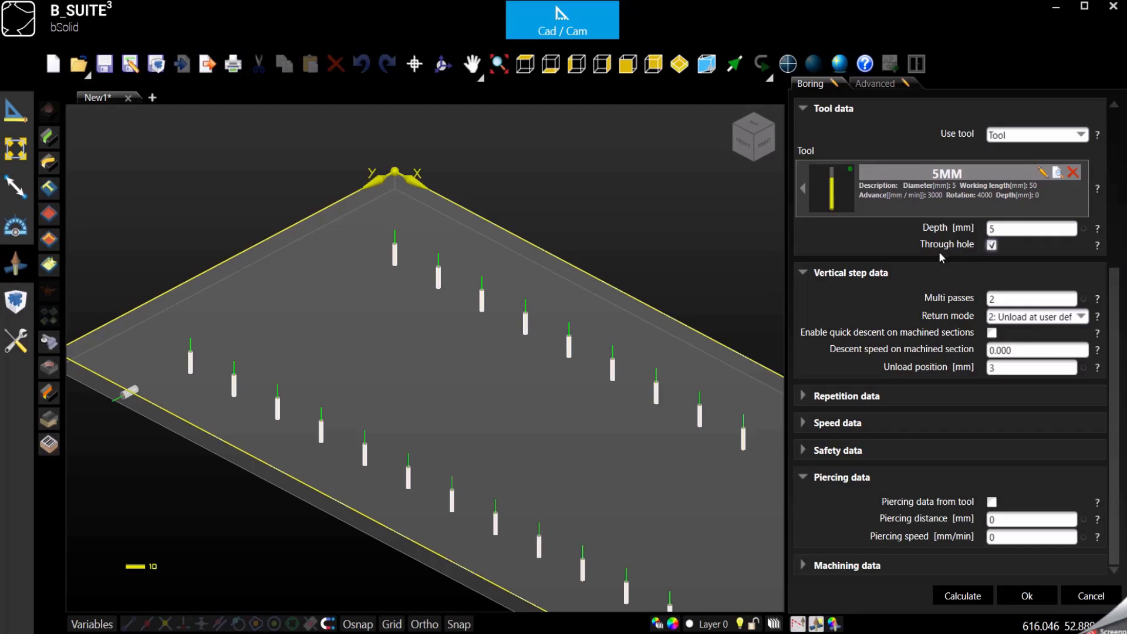
# Step: Set the piercing distance to 7 mm and piercing speed to 800 mm/min, then confirm the boring
pyautogui.click(627, 64)
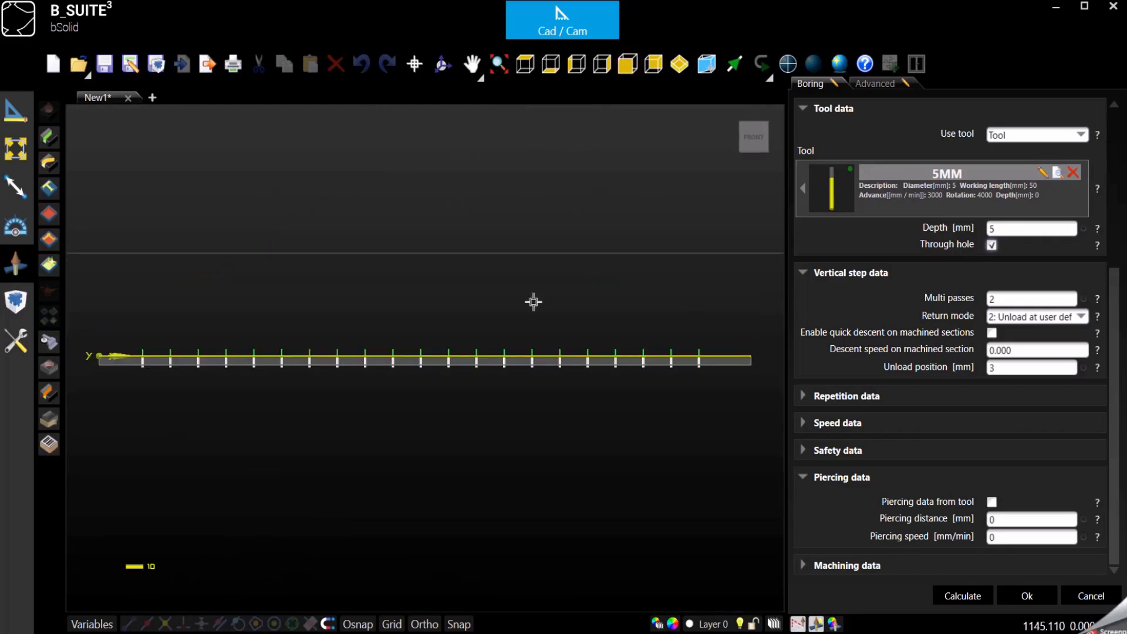
pyautogui.scroll(8, 505, 364)
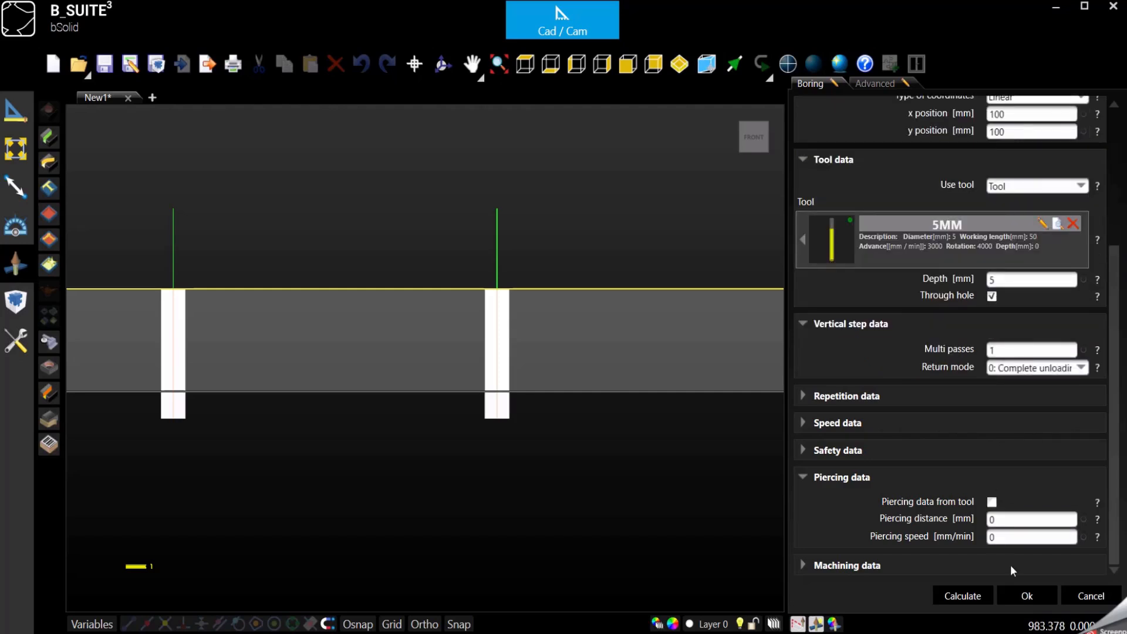
pyautogui.doubleClick(1013, 519)
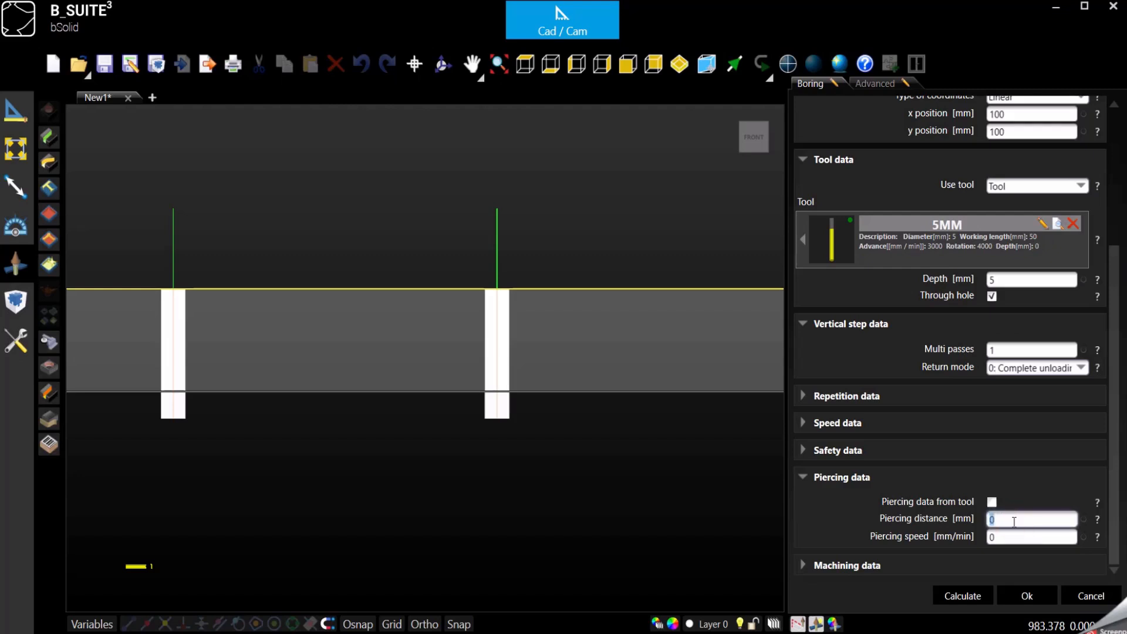
pyautogui.write('7')
pyautogui.doubleClick(1007, 537)
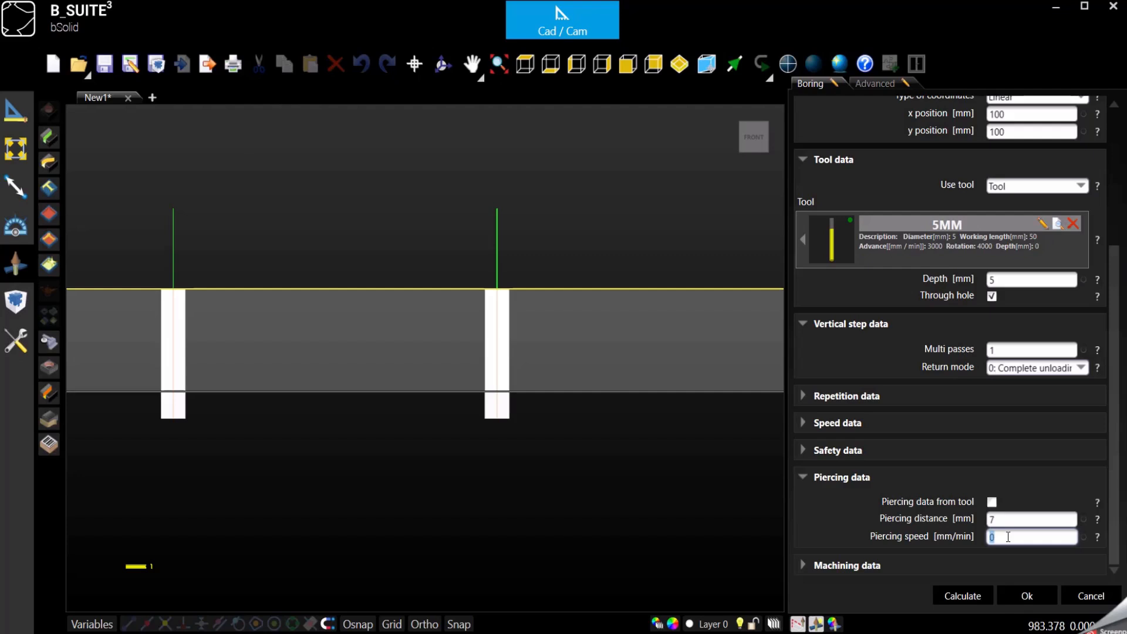
pyautogui.write('800')
pyautogui.click(1004, 519)
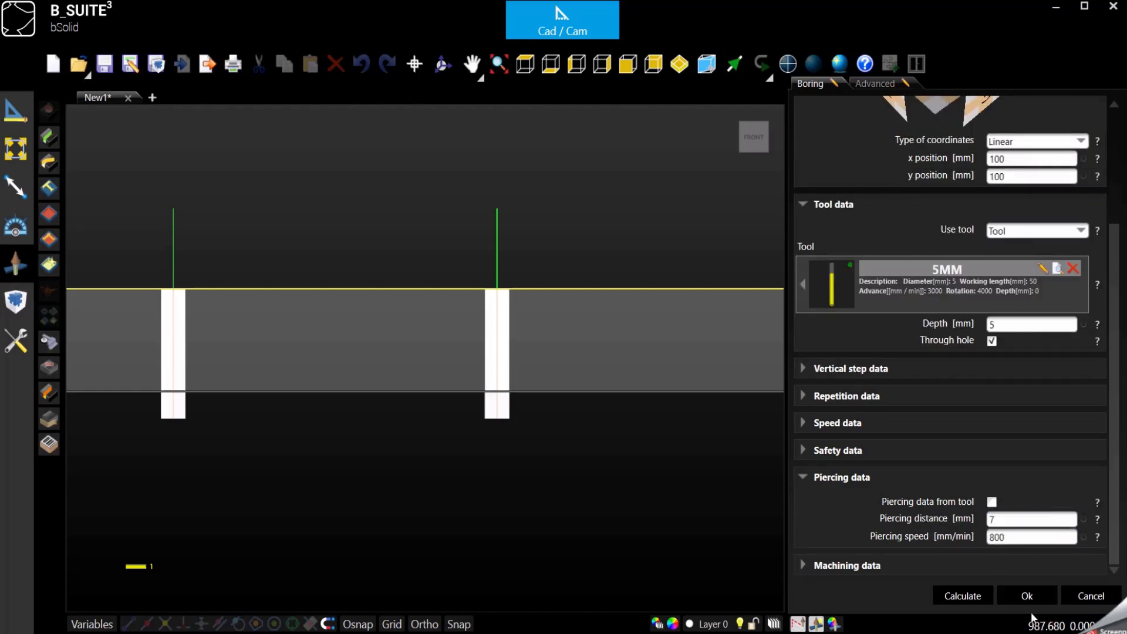
pyautogui.click(1026, 597)
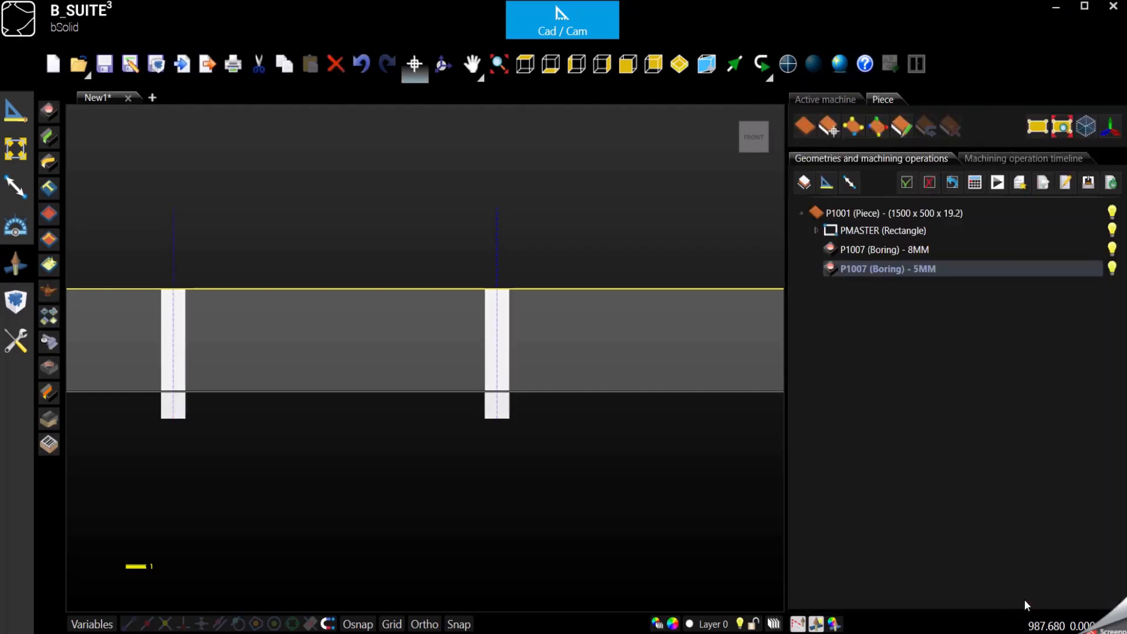
# Step: Open the existing 5MM boring and review its geometric, tool and repetition data
pyautogui.click(825, 368)
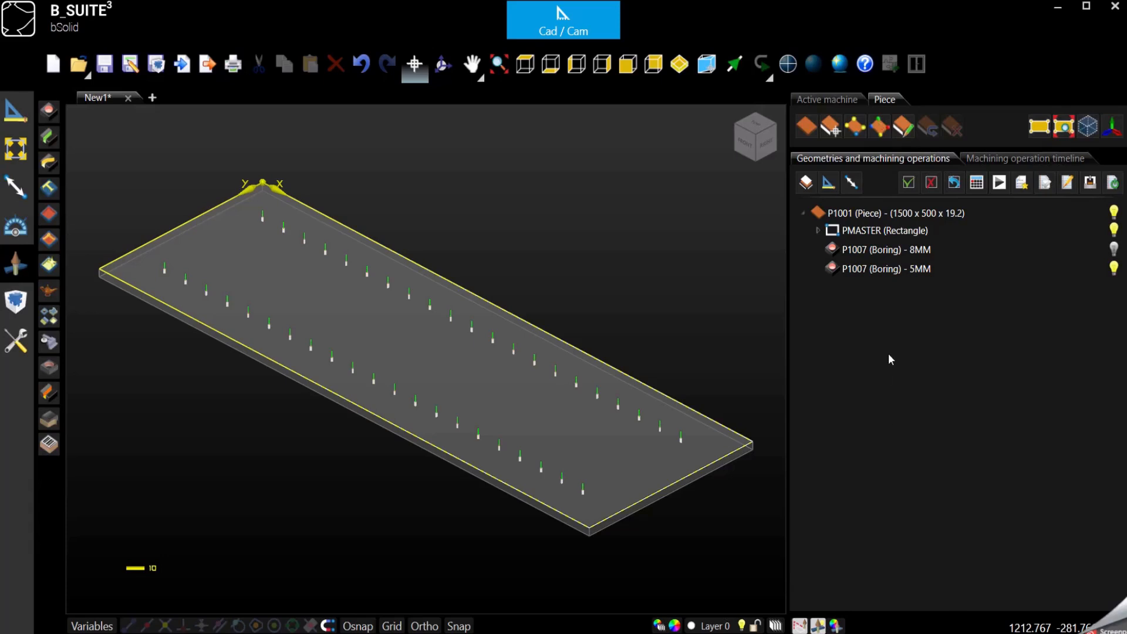
pyautogui.click(858, 273)
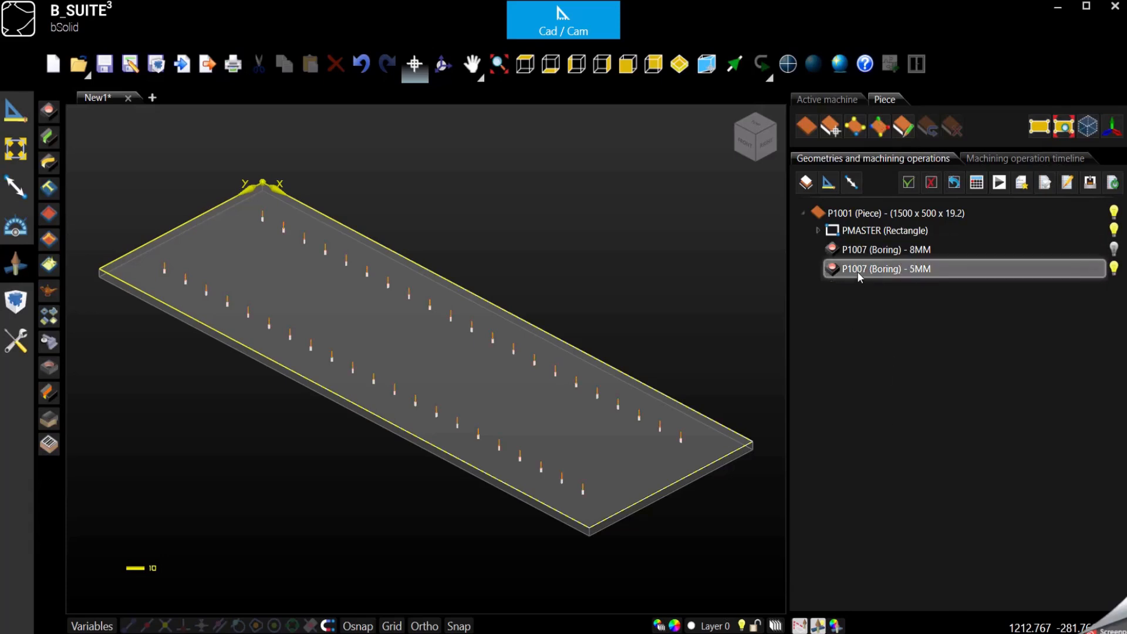
pyautogui.doubleClick(856, 271)
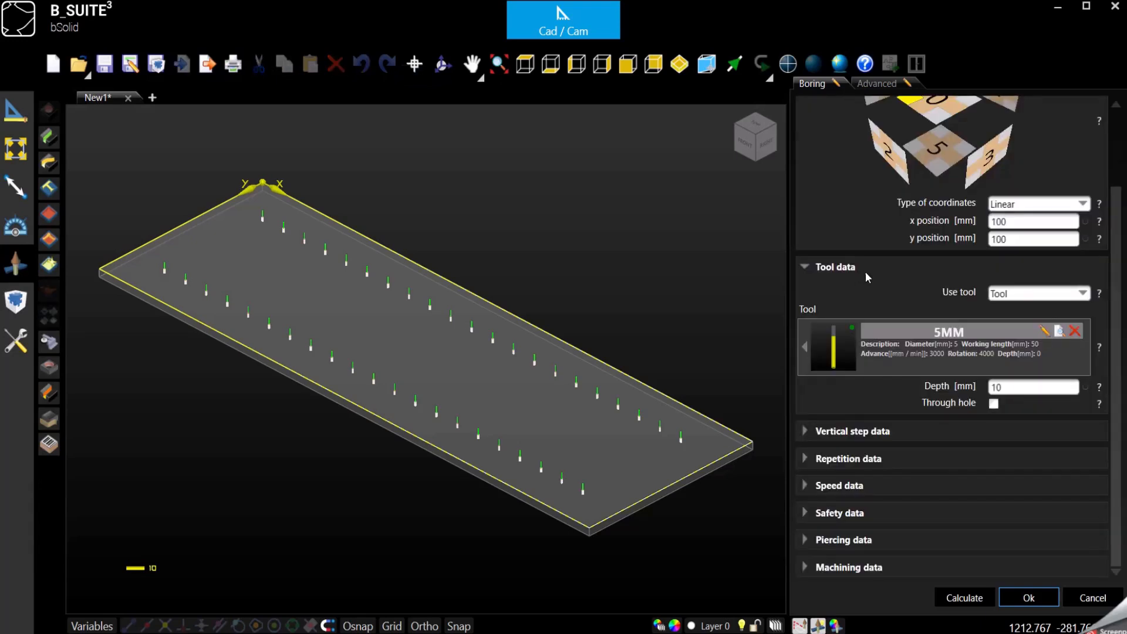
pyautogui.scroll(3, 872, 272)
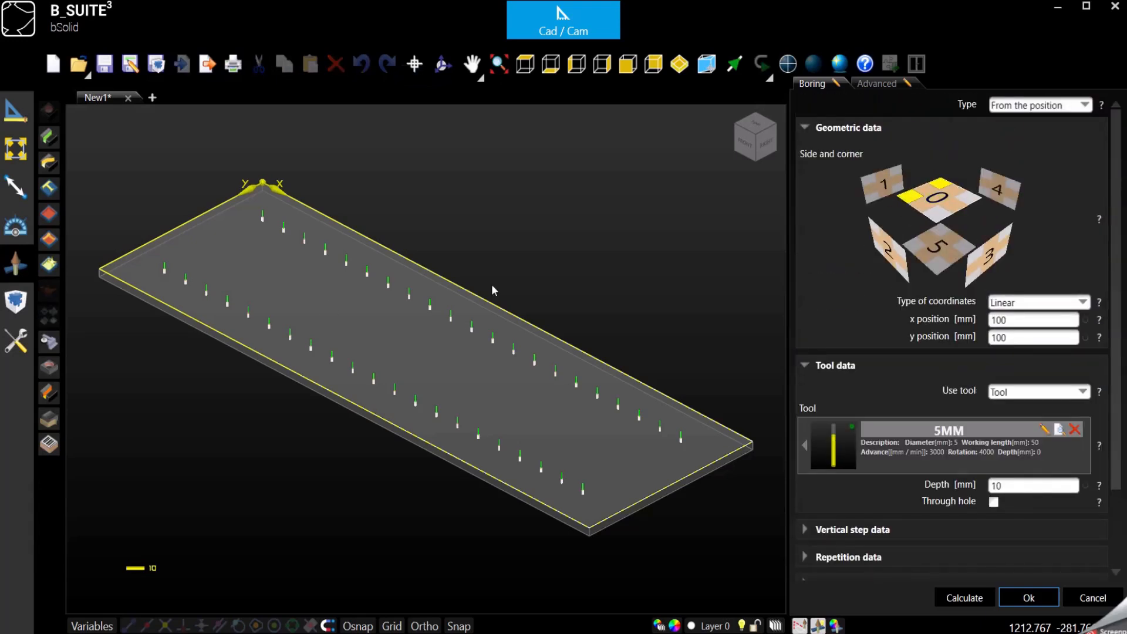
pyautogui.scroll(-3, 847, 461)
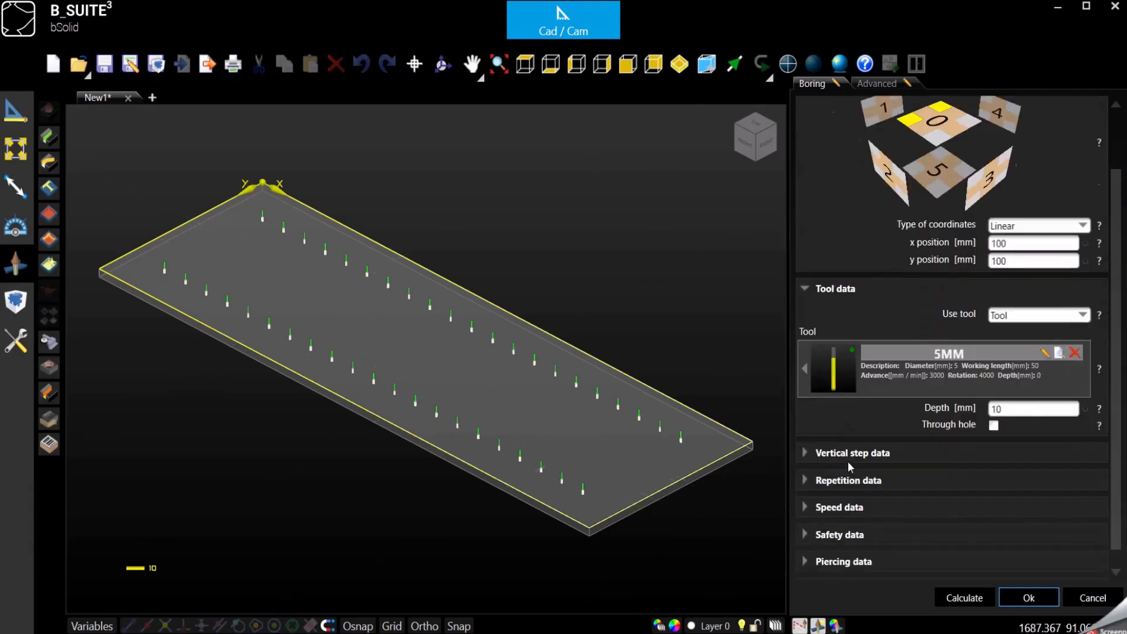
pyautogui.scroll(3, 847, 461)
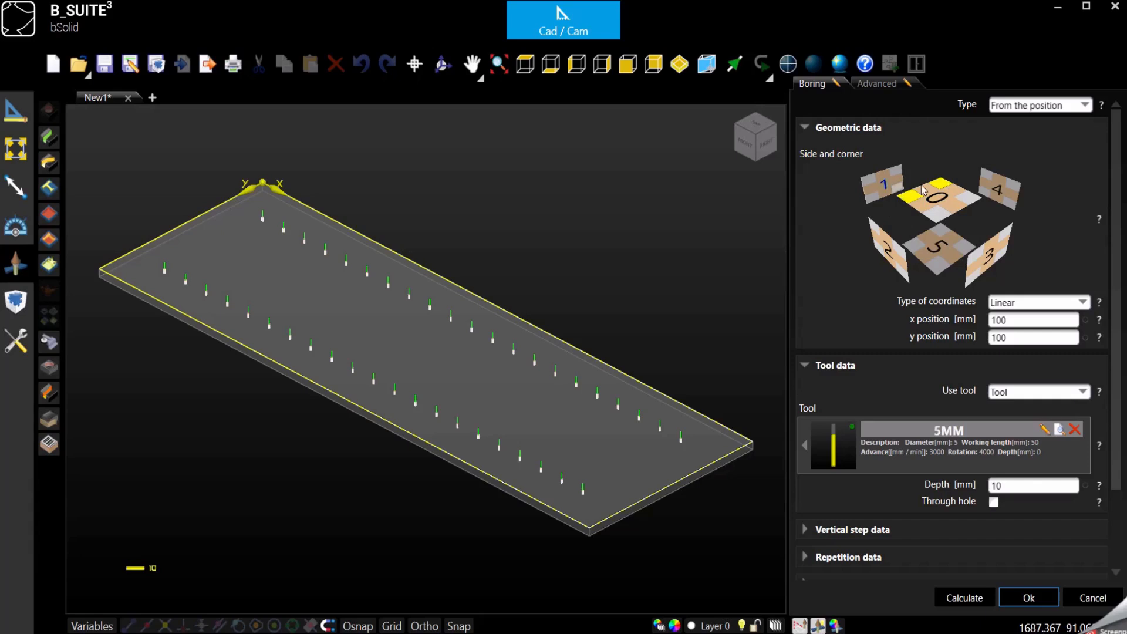
pyautogui.scroll(-4, 881, 319)
pyautogui.click(816, 460)
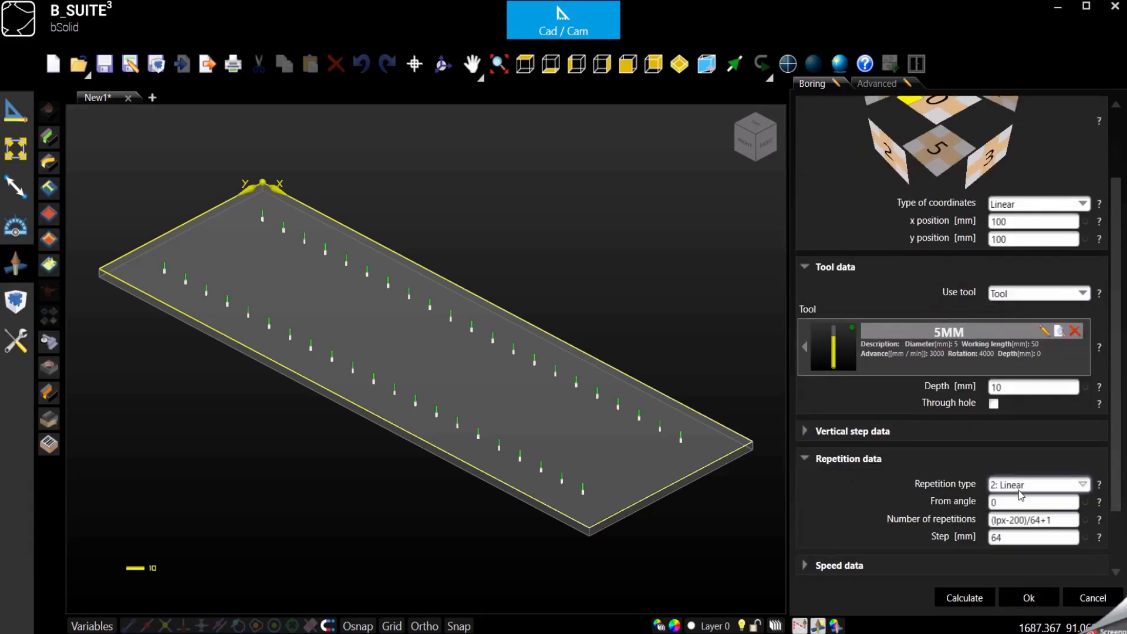
pyautogui.click(804, 460)
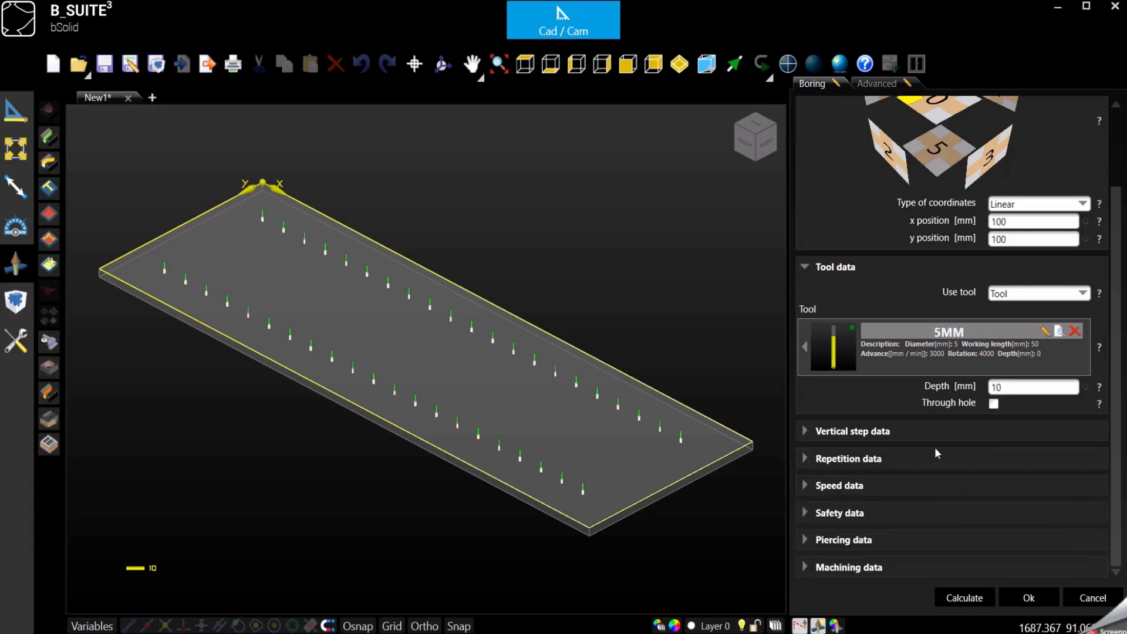
pyautogui.scroll(4, 934, 445)
pyautogui.click(1040, 596)
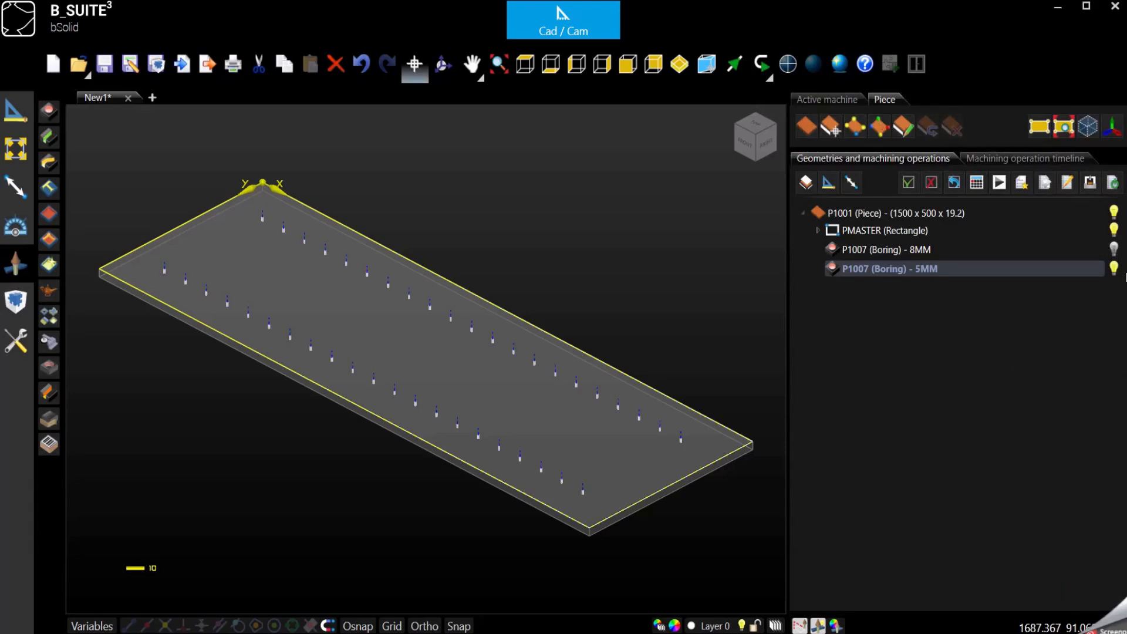
# Step: Hide the existing 5MM boring and add a new top-face boring with a depth of 10 mm
pyautogui.click(1114, 268)
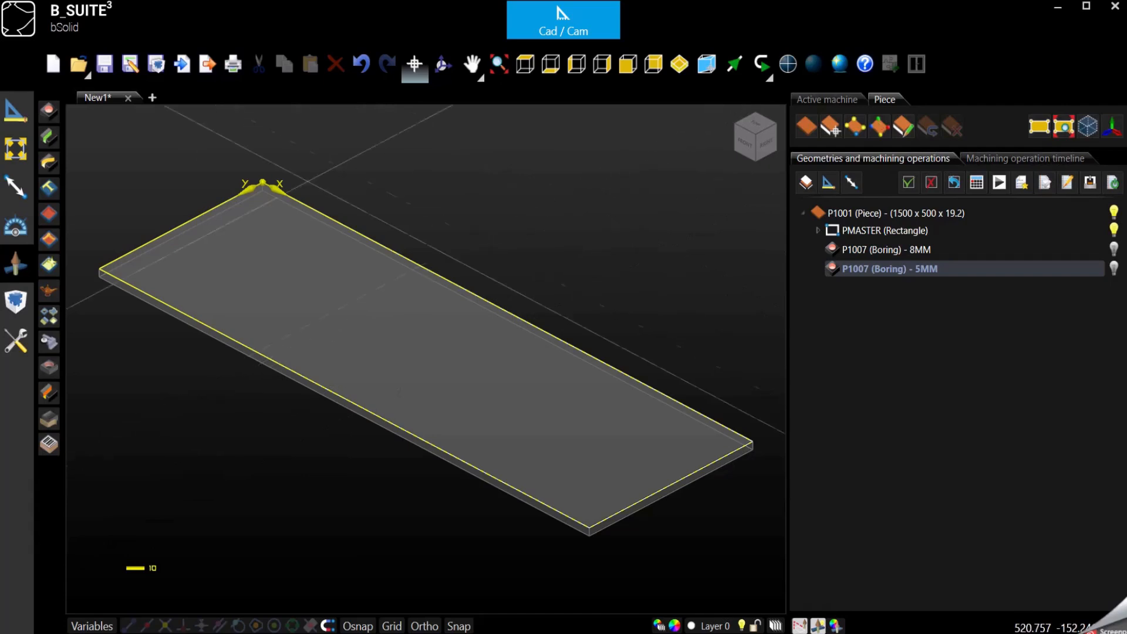
pyautogui.click(48, 110)
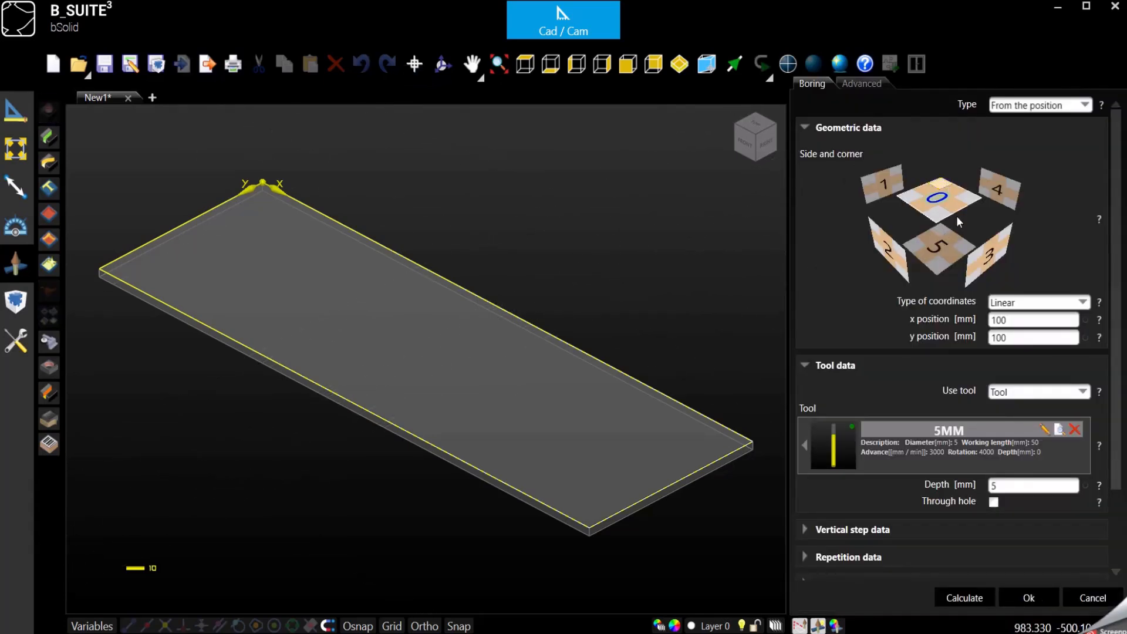
pyautogui.doubleClick(1019, 322)
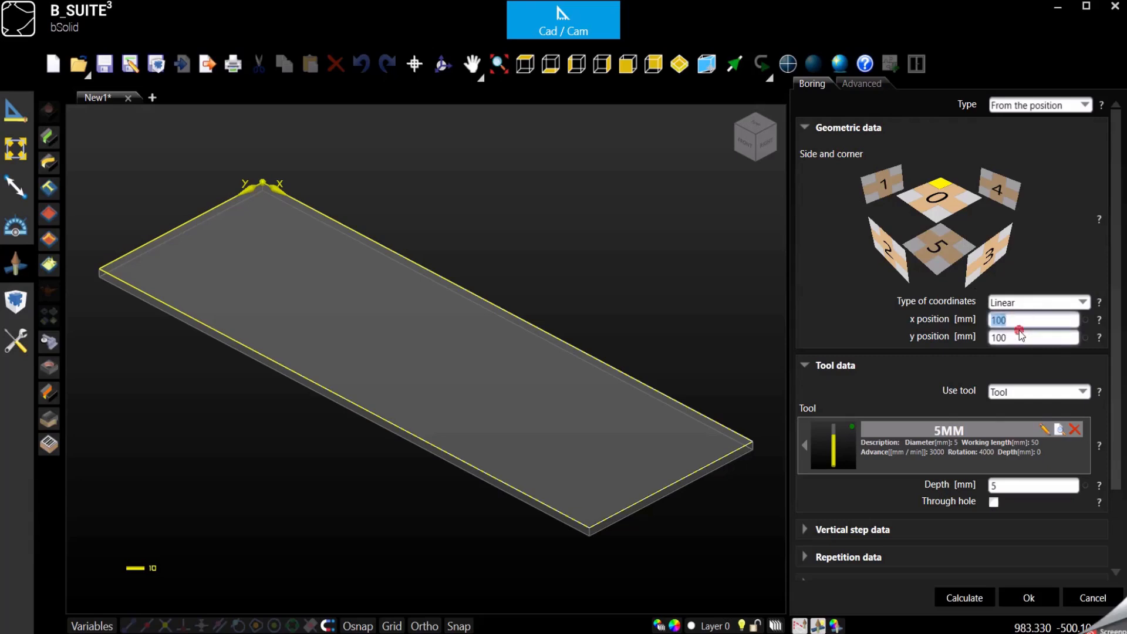
pyautogui.doubleClick(1020, 337)
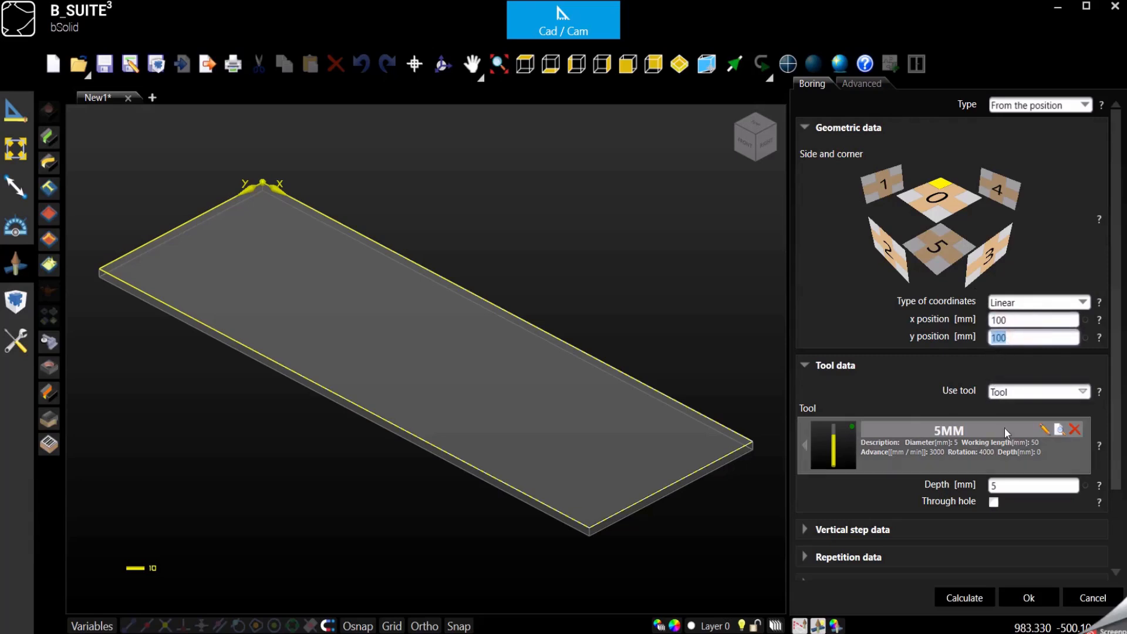
pyautogui.doubleClick(1016, 485)
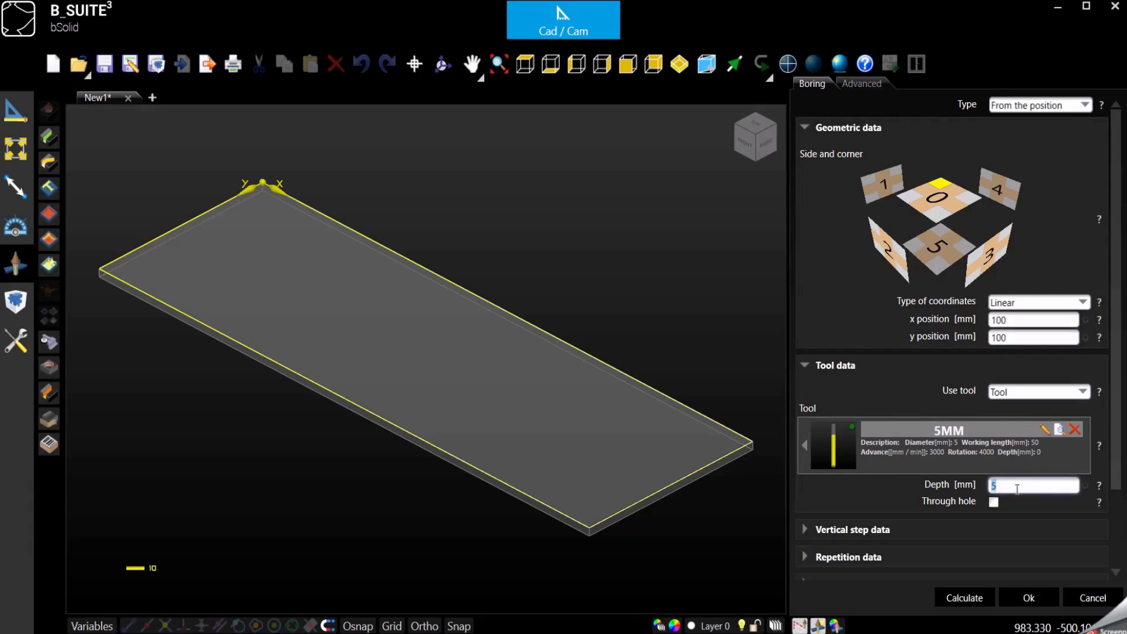
pyautogui.write('10')
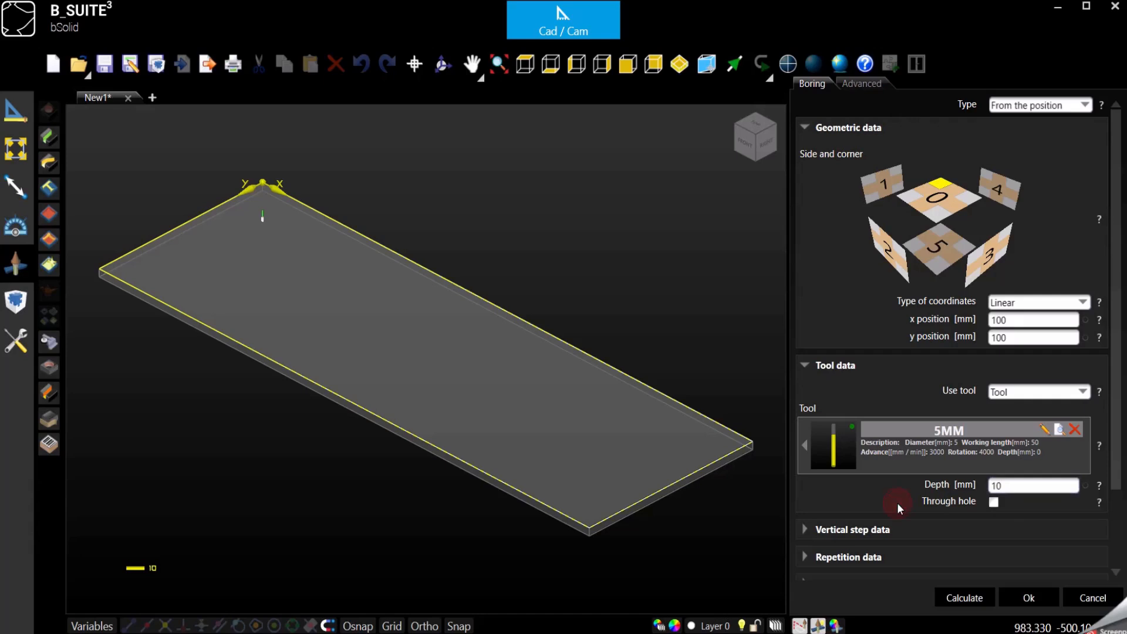
# Step: Set the new boring's repetition type to Matrix
pyautogui.scroll(-3, 897, 502)
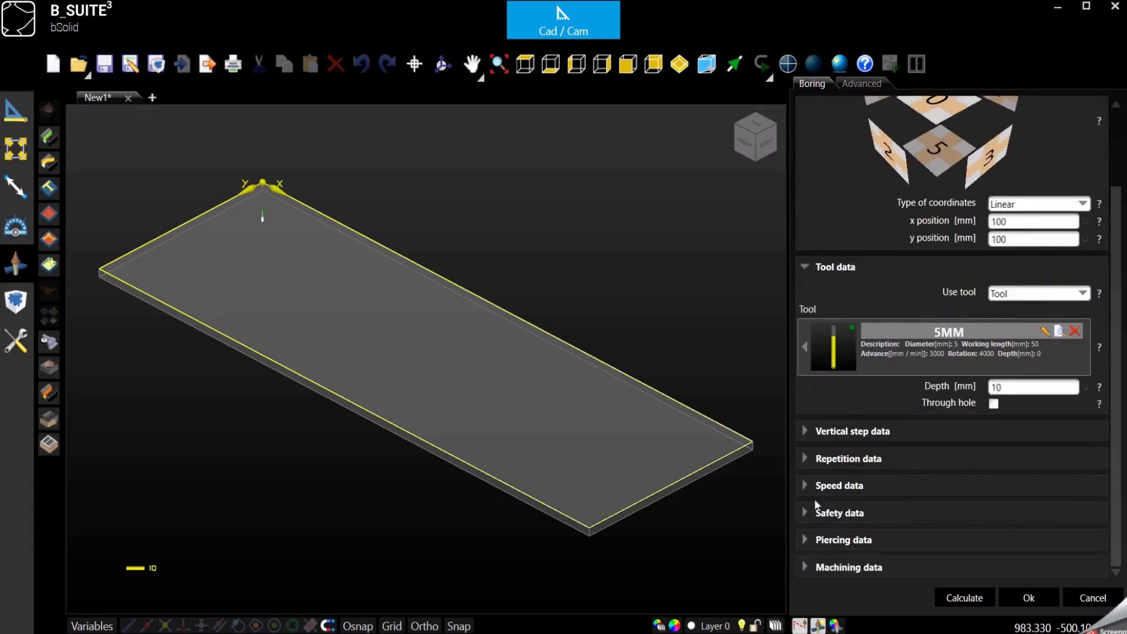
pyautogui.click(803, 458)
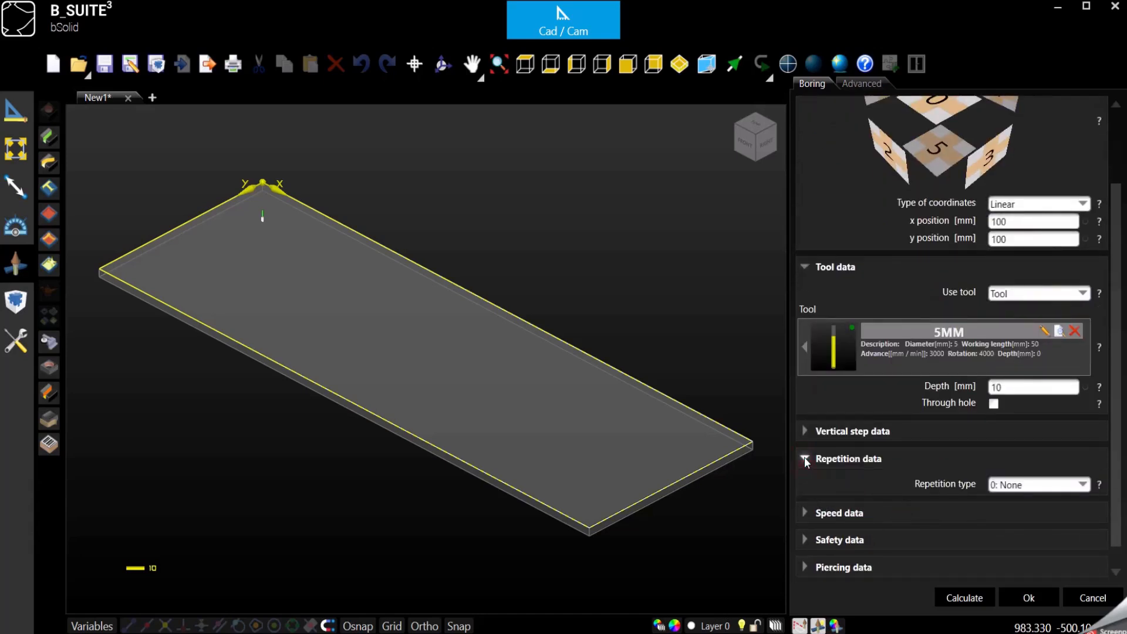
pyautogui.click(1028, 486)
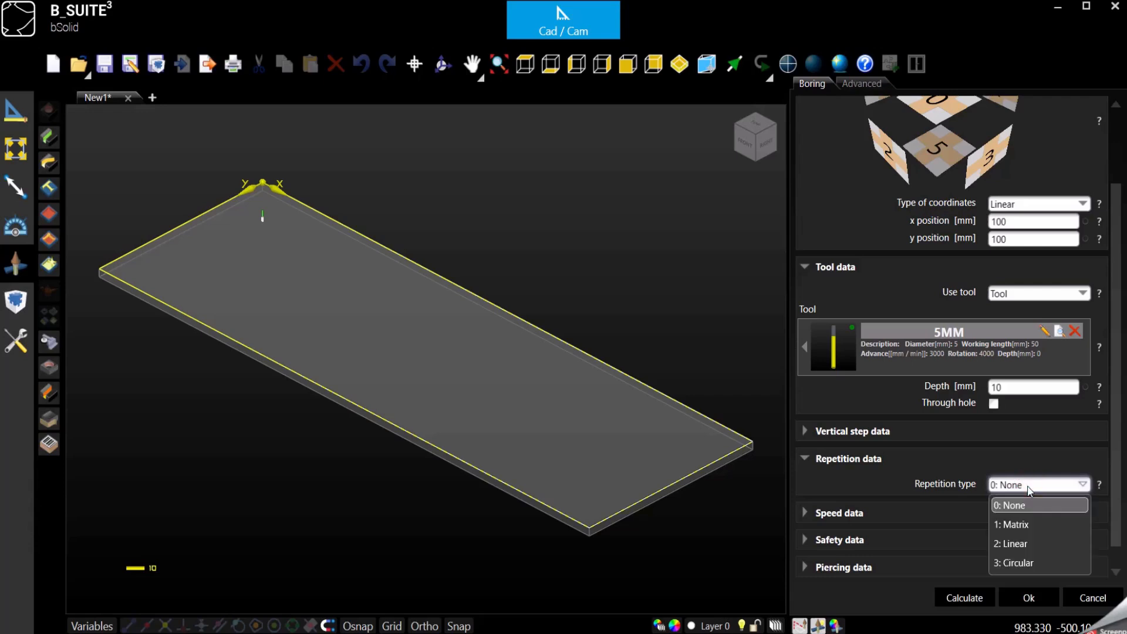
pyautogui.click(1024, 521)
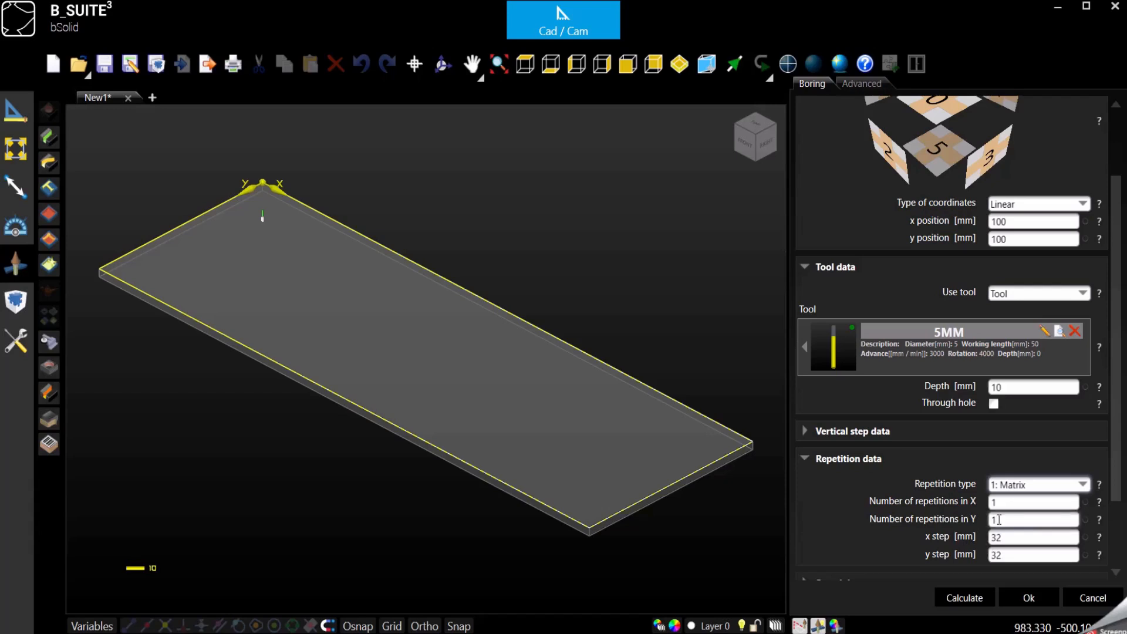
# Step: Set the number of repetitions in X to the expression (lpx-200)/64+1
pyautogui.click(1002, 503)
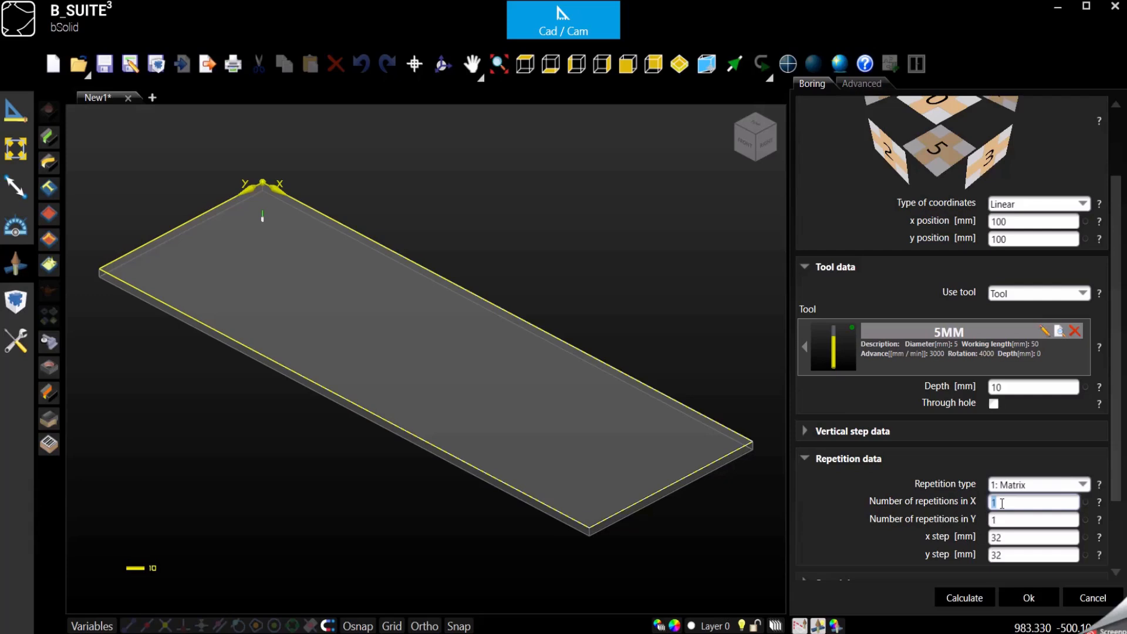
pyautogui.write('(lpx-2')
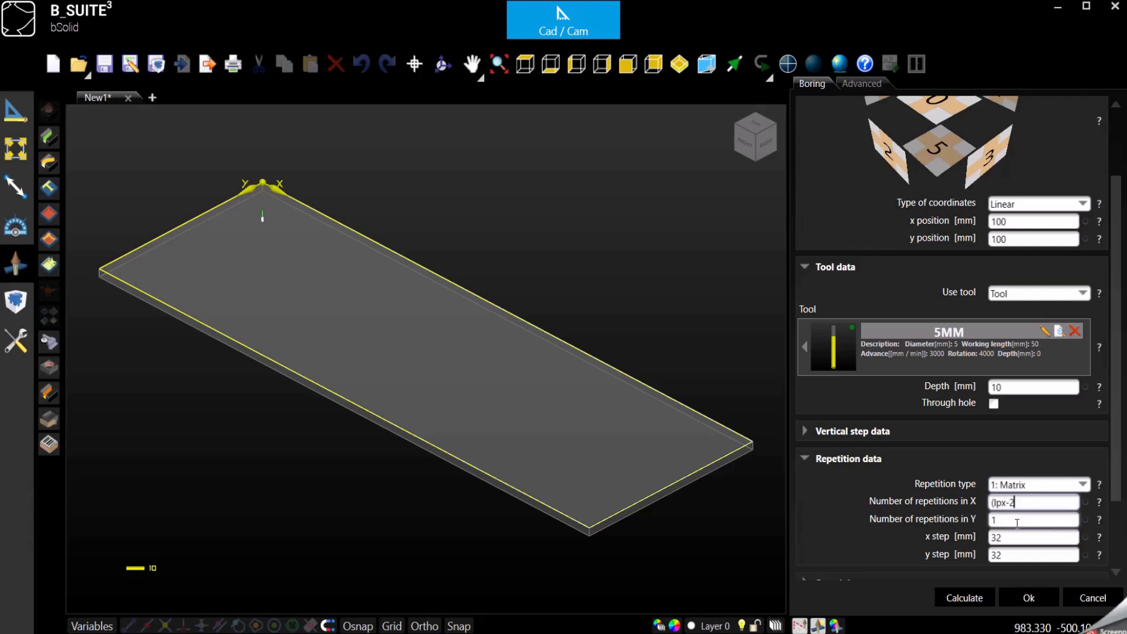
pyautogui.write('00)/64')
pyautogui.write('+1')
pyautogui.press('Tab')
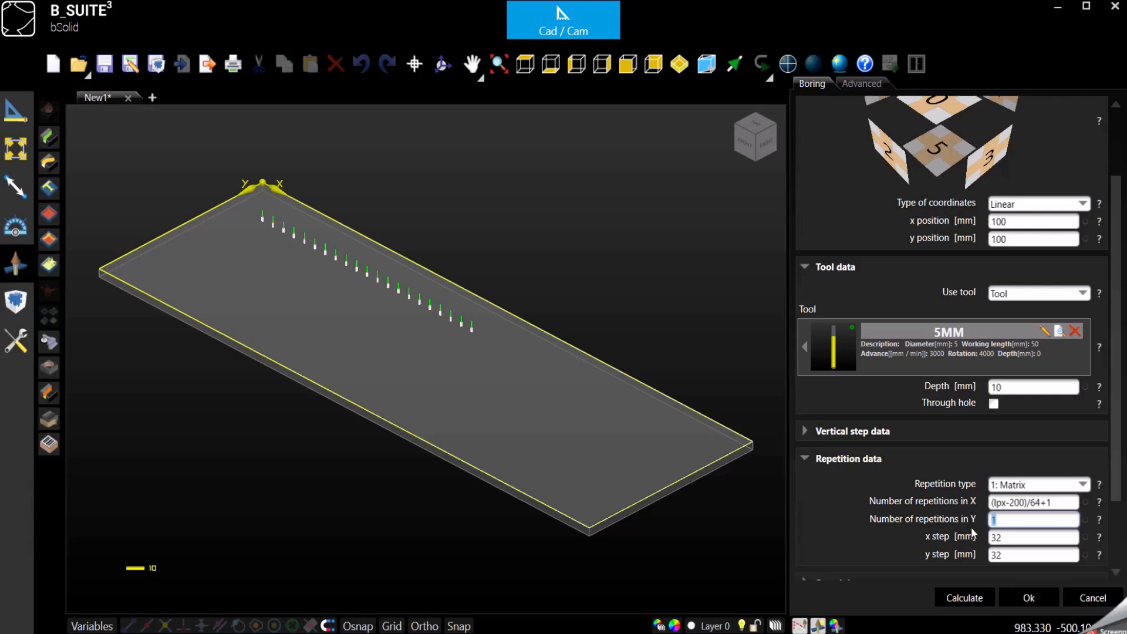
# Step: Set the number of repetitions in Y to 2 and the x step to 64 mm
pyautogui.write('2')
pyautogui.doubleClick(1009, 538)
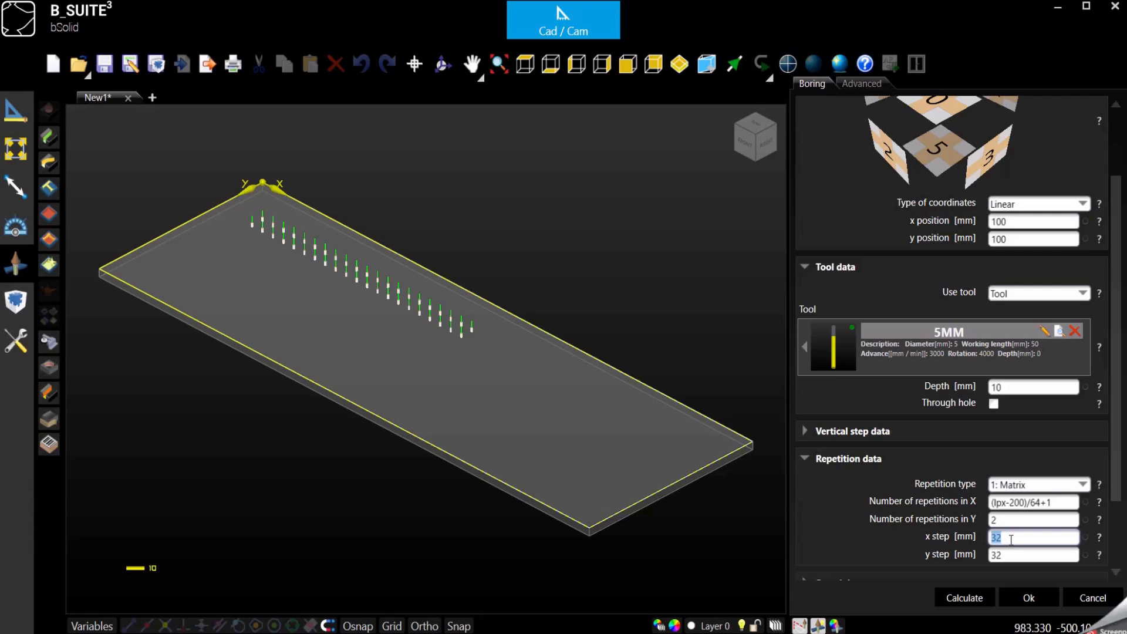
pyautogui.write('64')
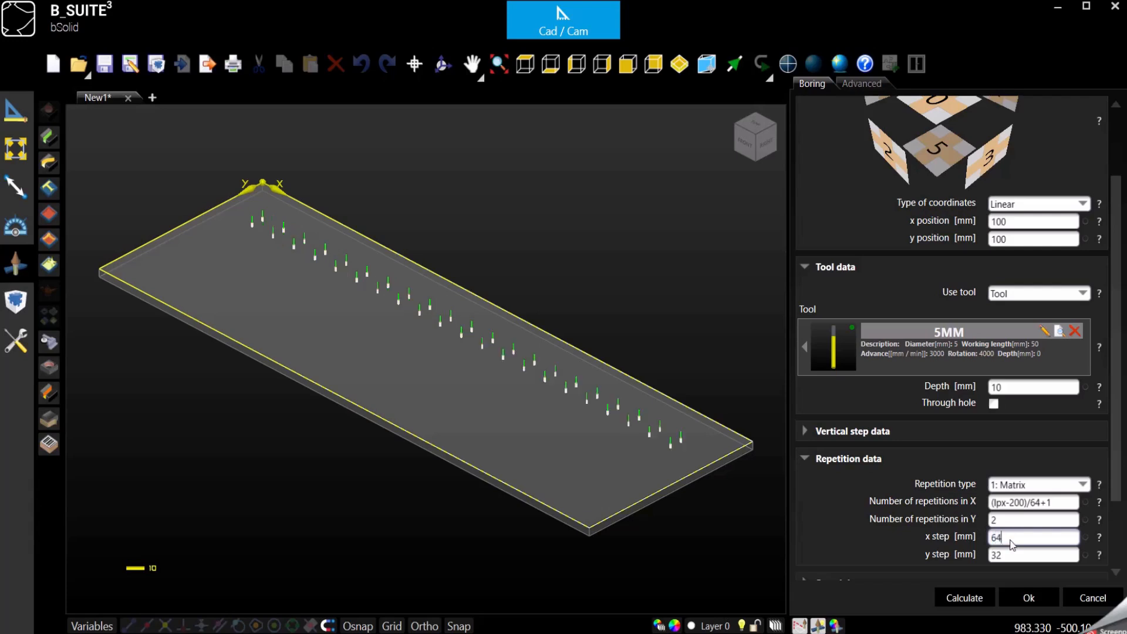
# Step: Set the y step to lpy-180, trying lpy-200 and lpy-250 first, and confirm the boring
pyautogui.click(1039, 500)
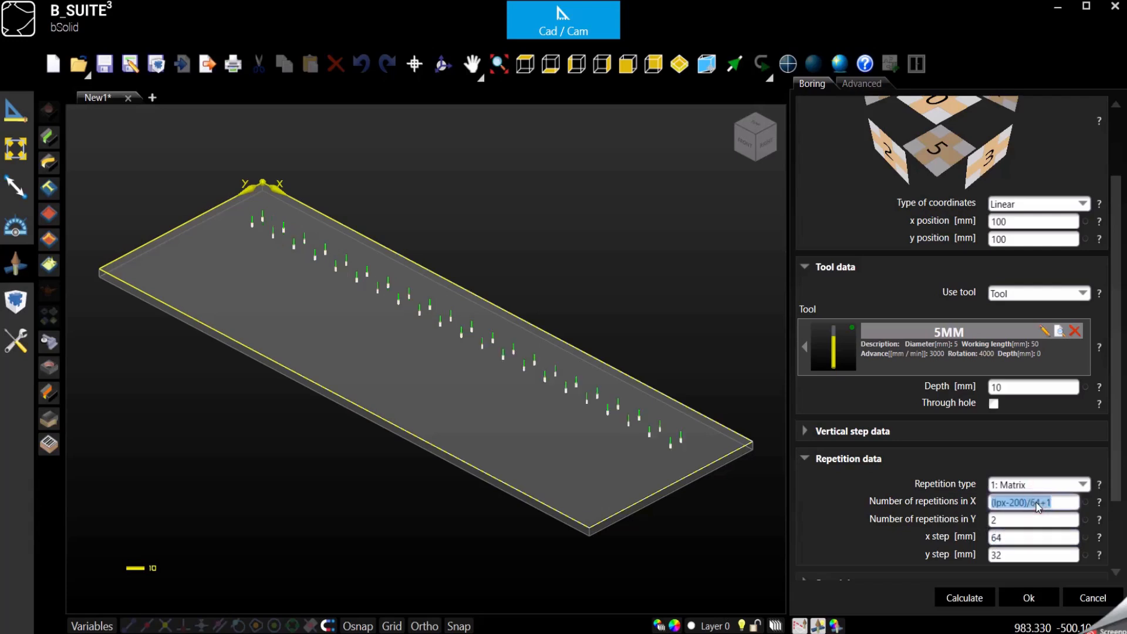
pyautogui.click(1010, 534)
pyautogui.click(1013, 555)
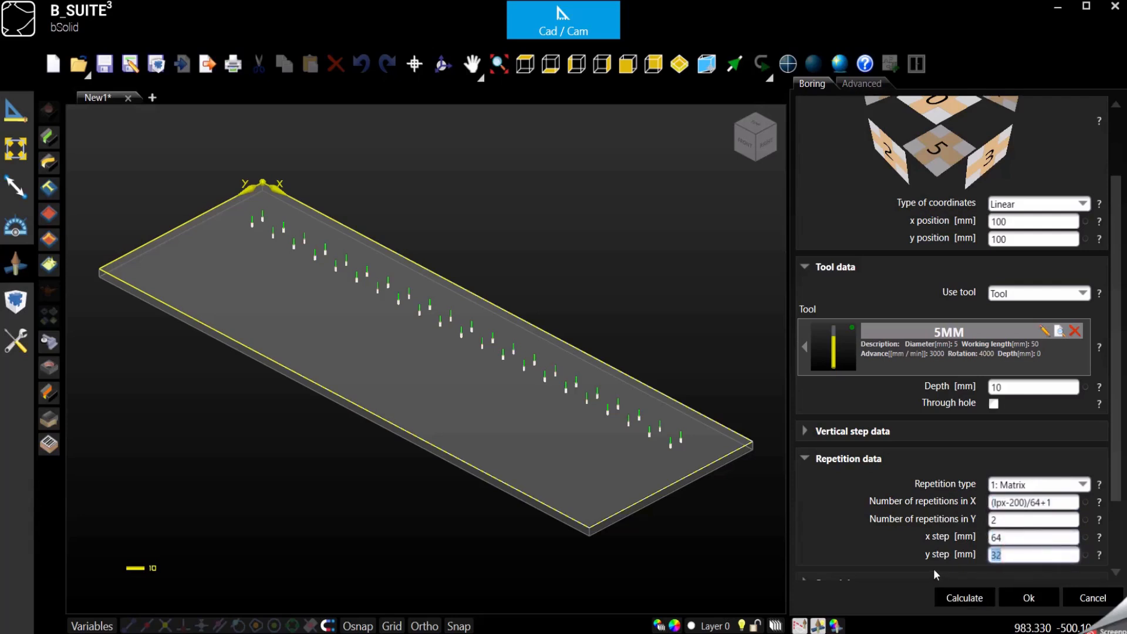
pyautogui.write('lpy-200')
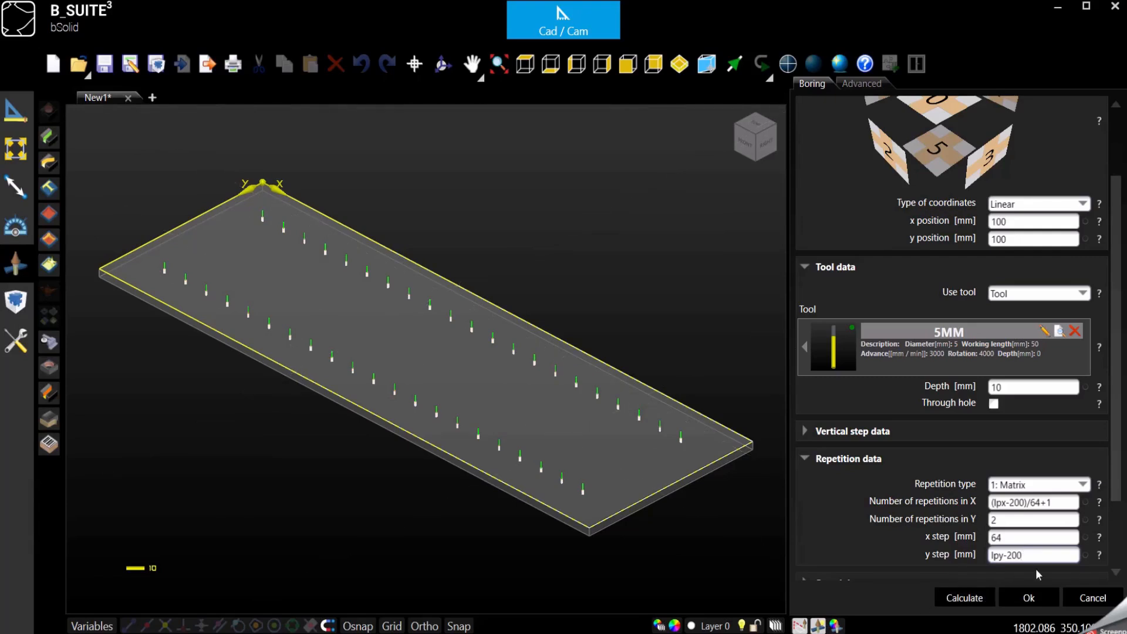
pyautogui.press('BackSpace')
pyautogui.press('BackSpace')
pyautogui.press('BackSpace')
pyautogui.write('250')
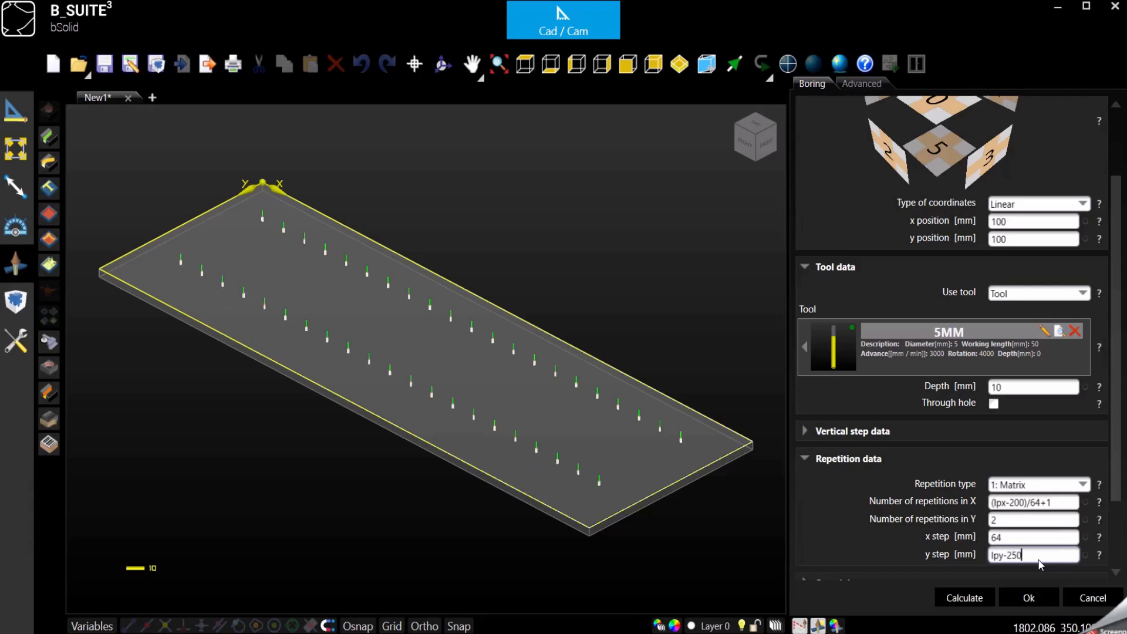
pyautogui.press('BackSpace')
pyautogui.press('BackSpace')
pyautogui.press('BackSpace')
pyautogui.write('180')
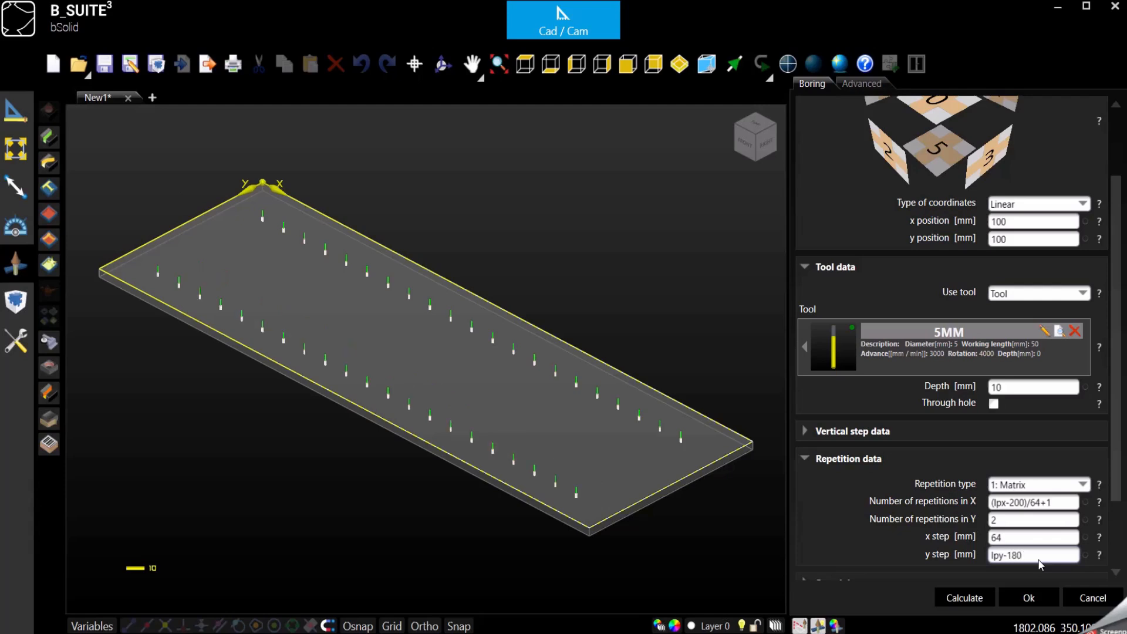
pyautogui.scroll(-2, 1038, 563)
pyautogui.click(1020, 597)
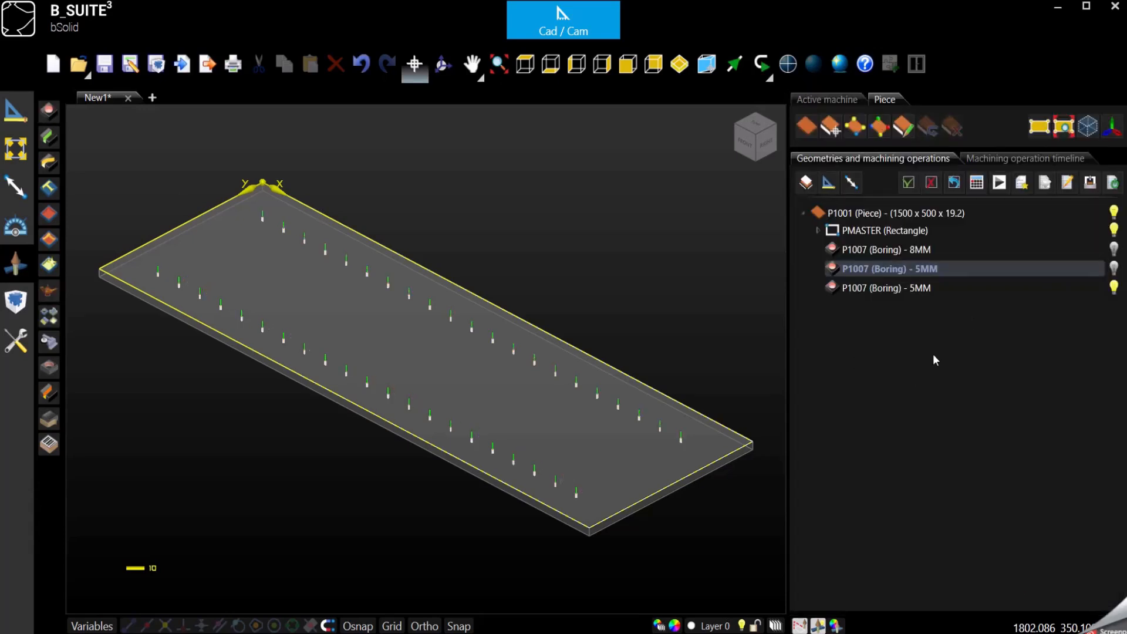
# Step: Make the first 5MM boring visible again alongside the new one
pyautogui.click(1113, 268)
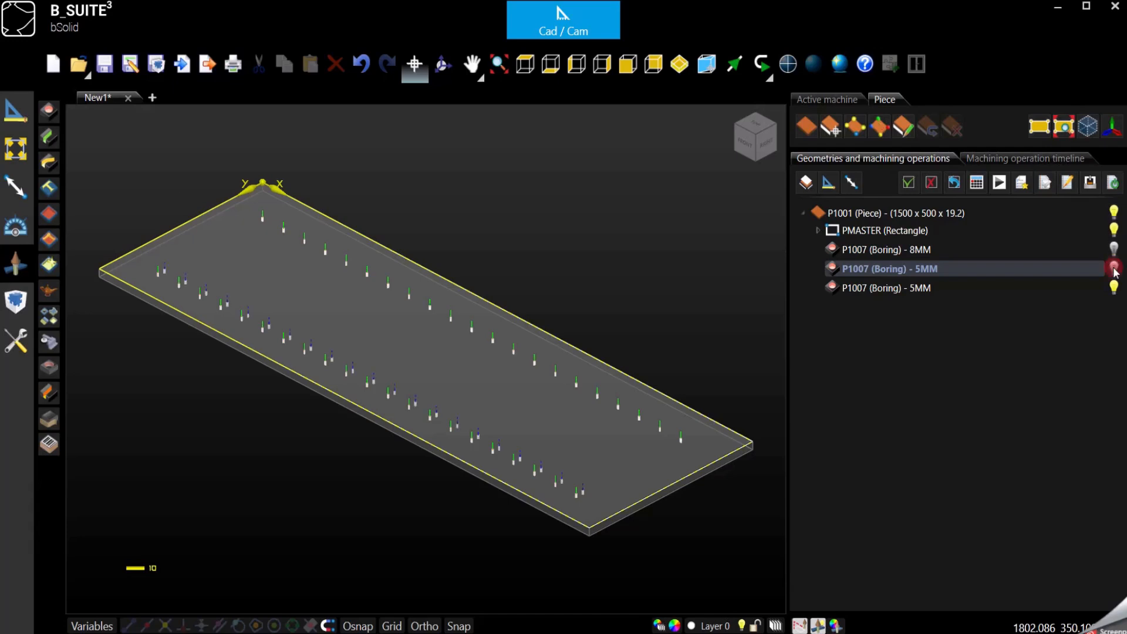
pyautogui.click(608, 270)
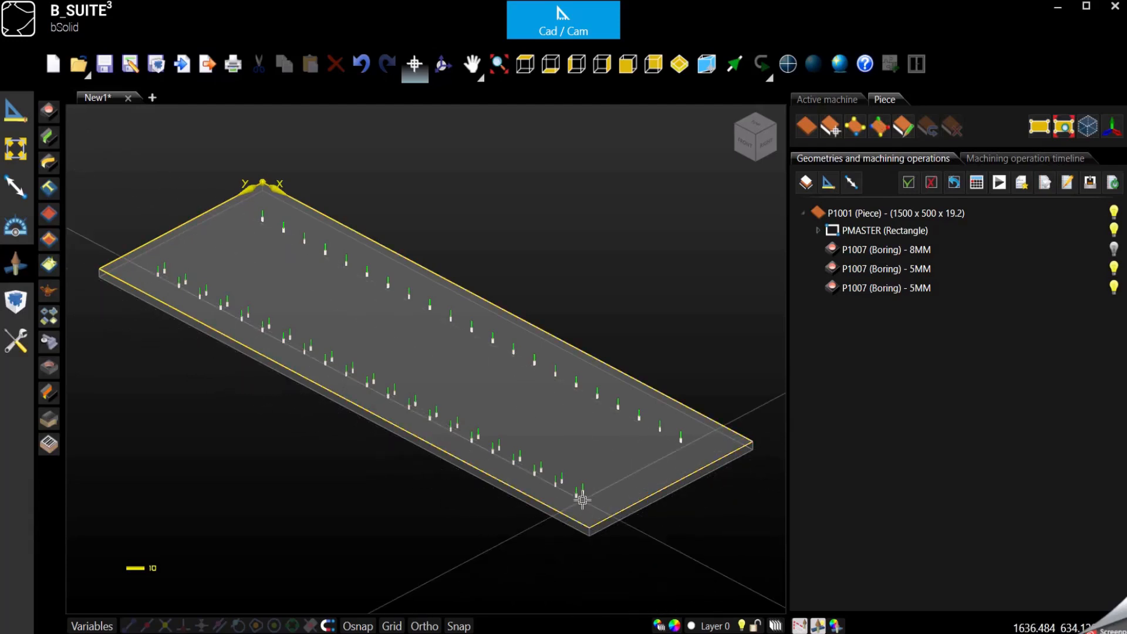
# Step: Reopen the new boring, change its y step to lpy-200 and confirm
pyautogui.doubleClick(931, 288)
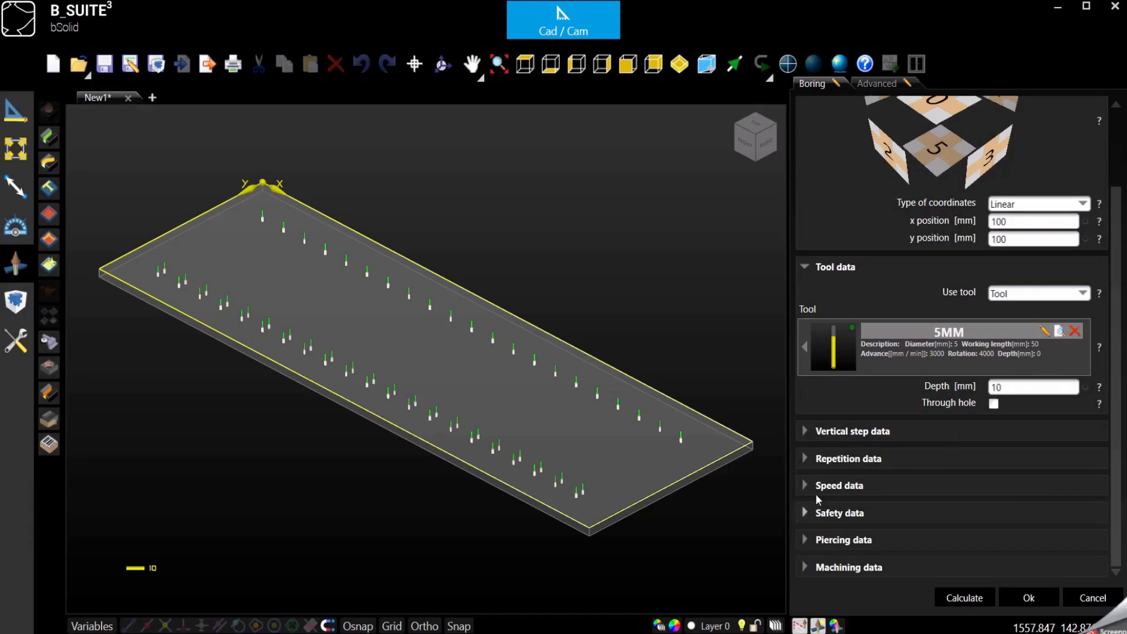
pyautogui.click(803, 458)
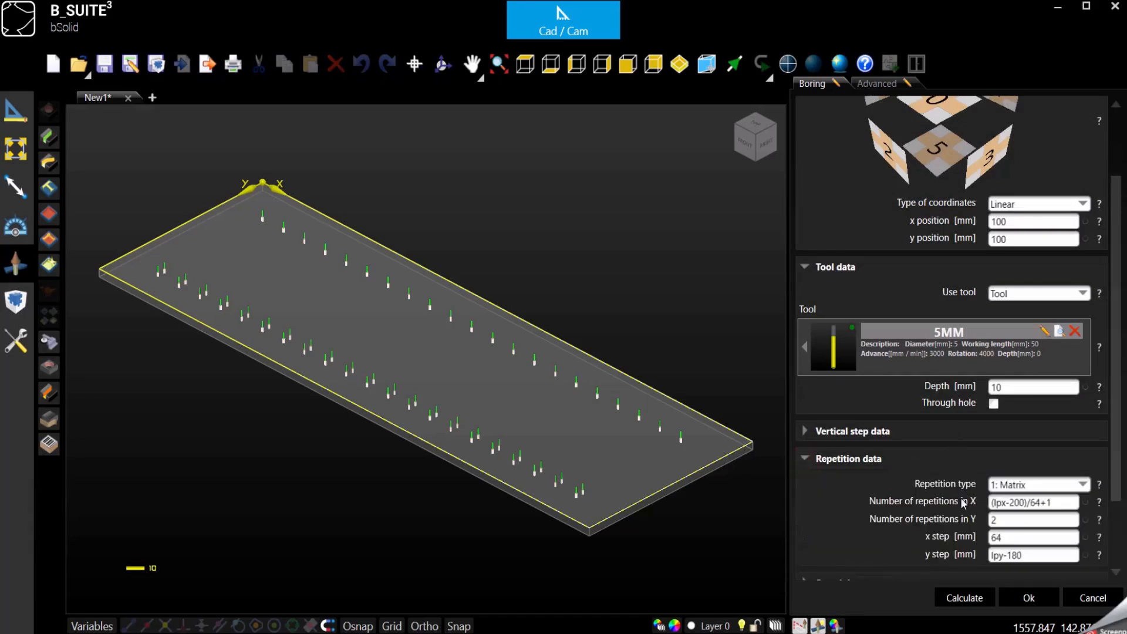
pyautogui.click(1019, 554)
pyautogui.click(1024, 554)
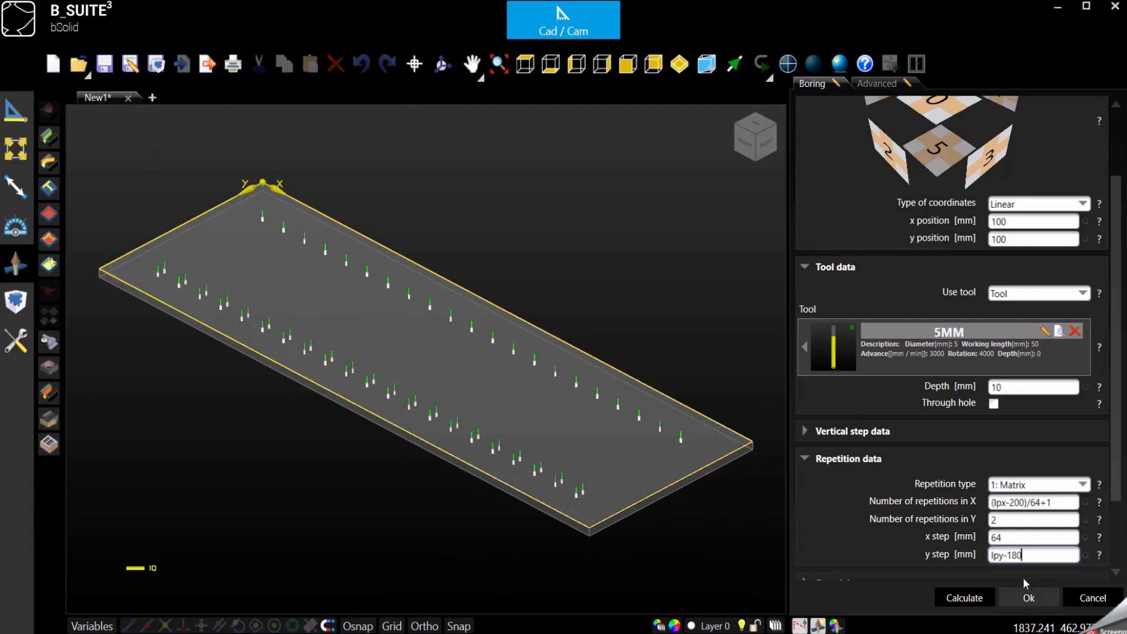
pyautogui.click(1035, 556)
pyautogui.press('BackSpace')
pyautogui.press('BackSpace')
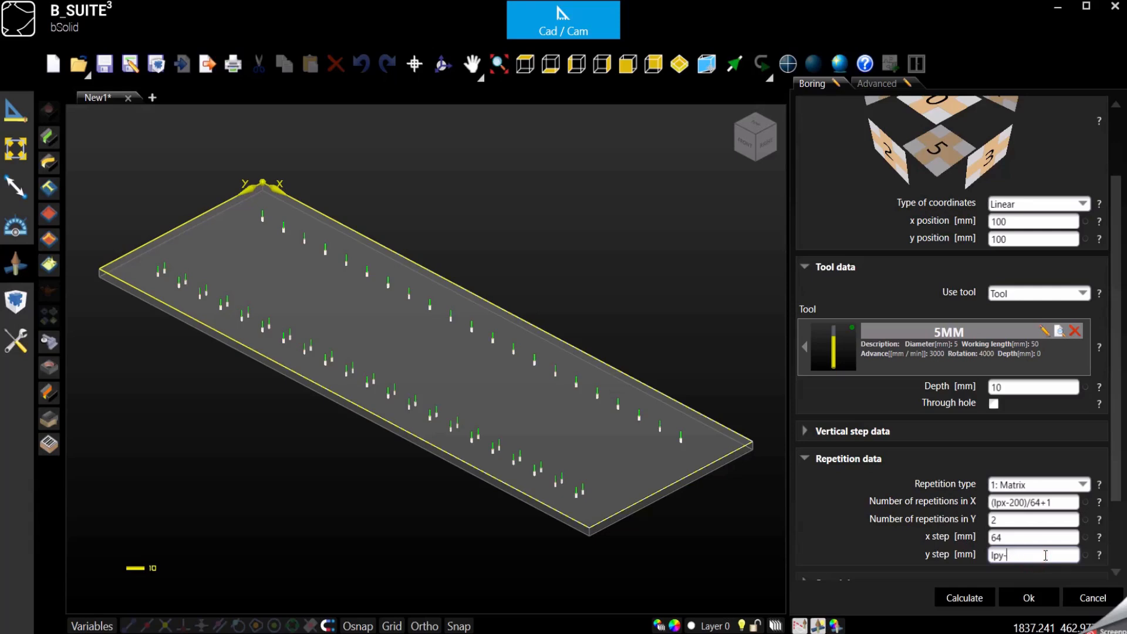
pyautogui.write('200')
pyautogui.click(1028, 597)
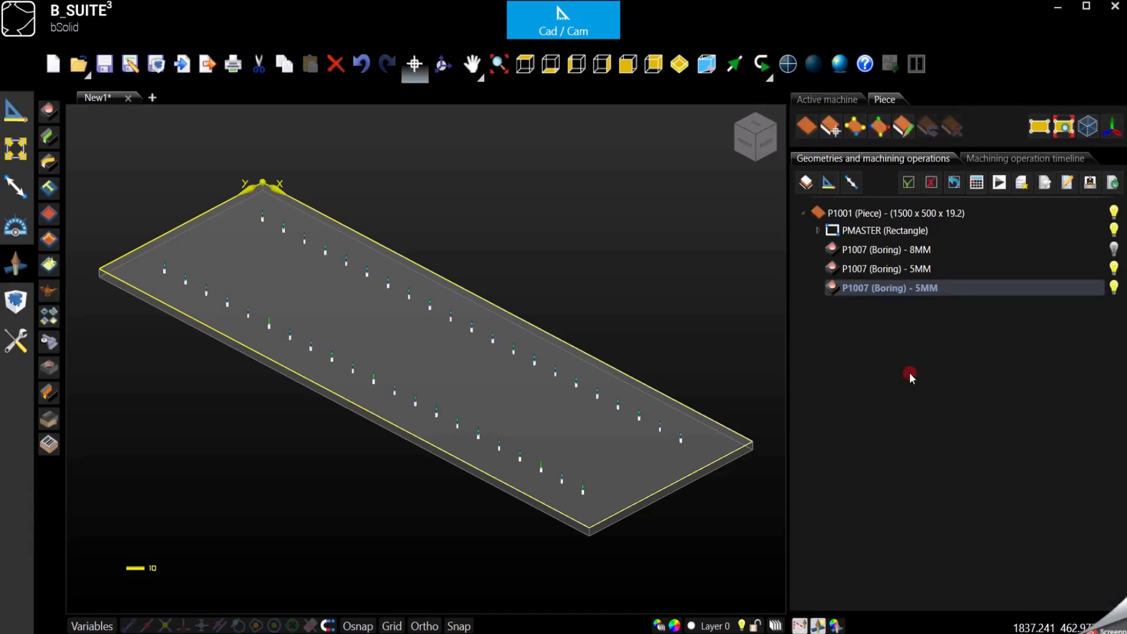
# Step: Select each 5MM boring in turn to compare their hole rows on the panel
pyautogui.click(939, 268)
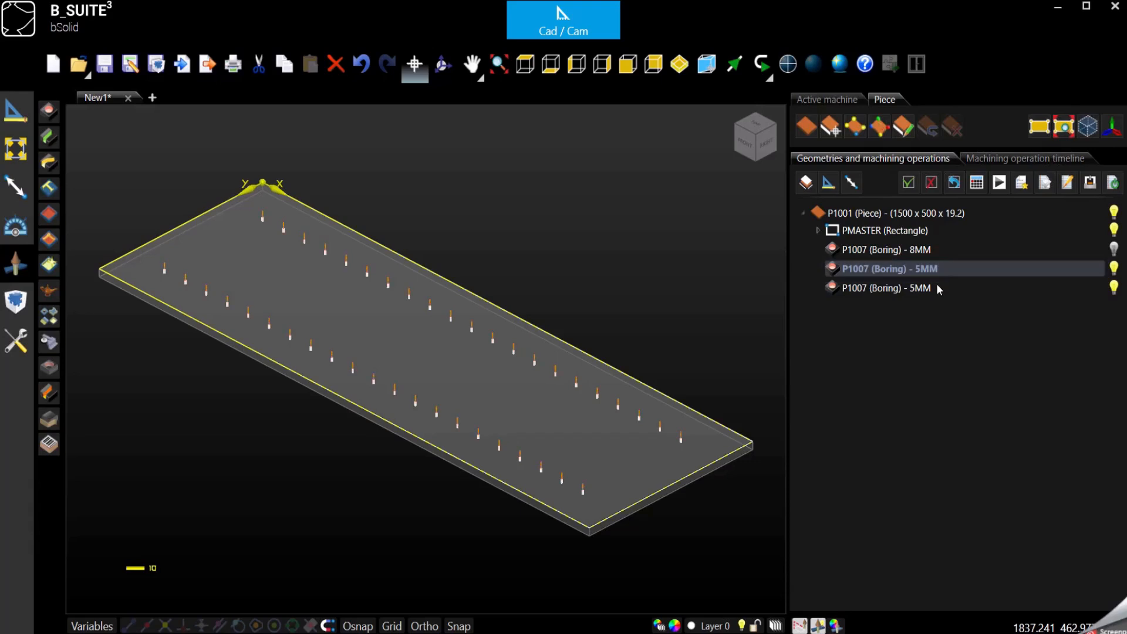
pyautogui.click(938, 287)
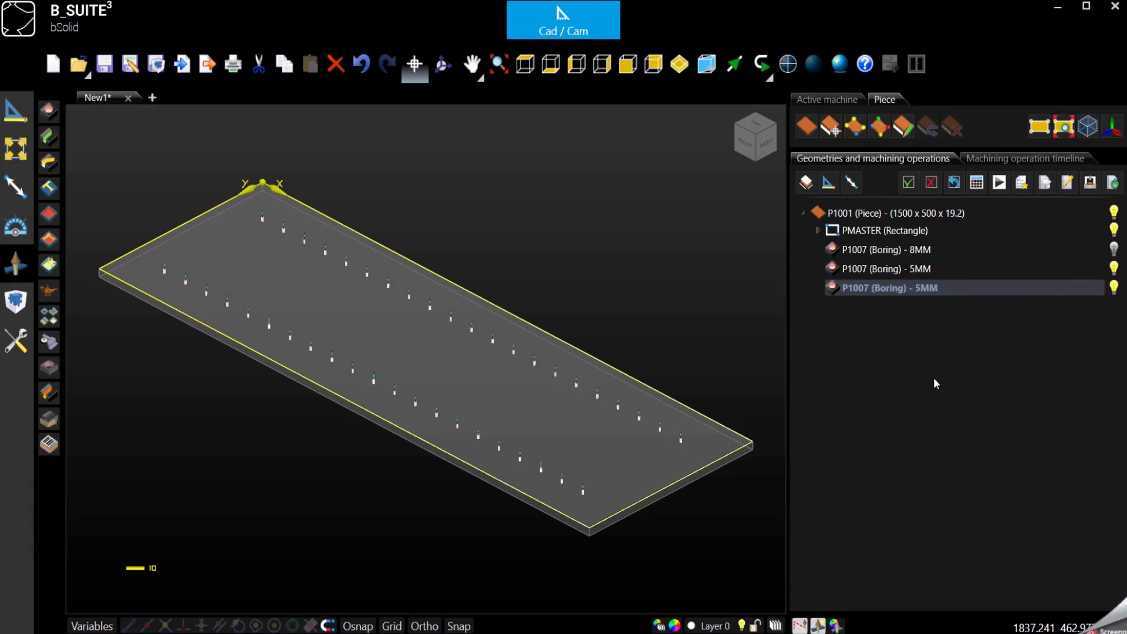
pyautogui.click(632, 334)
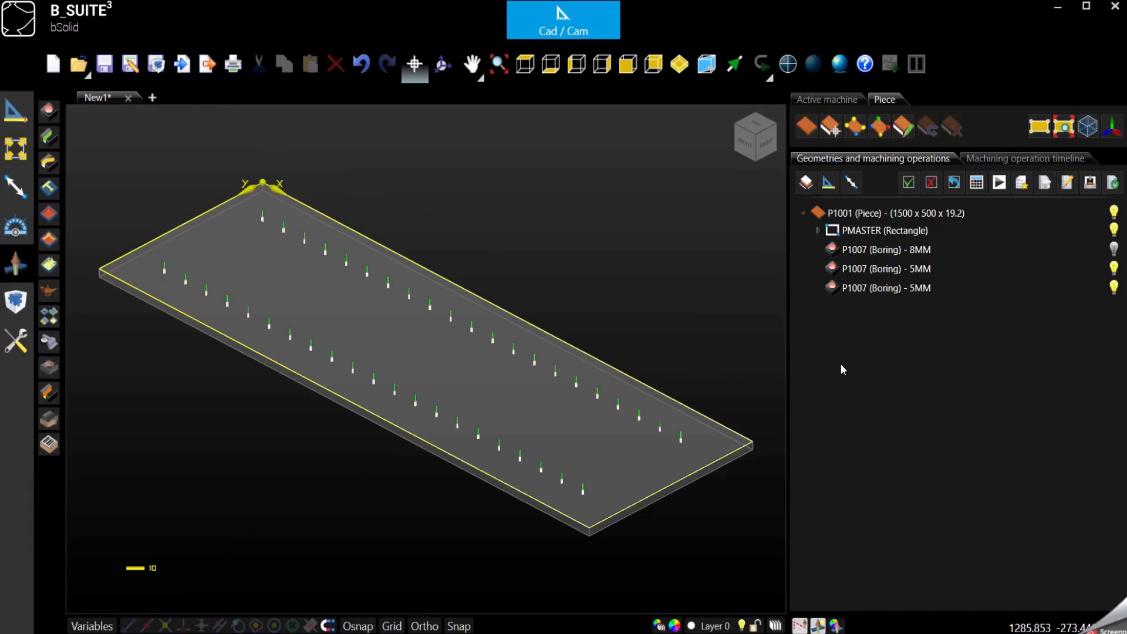